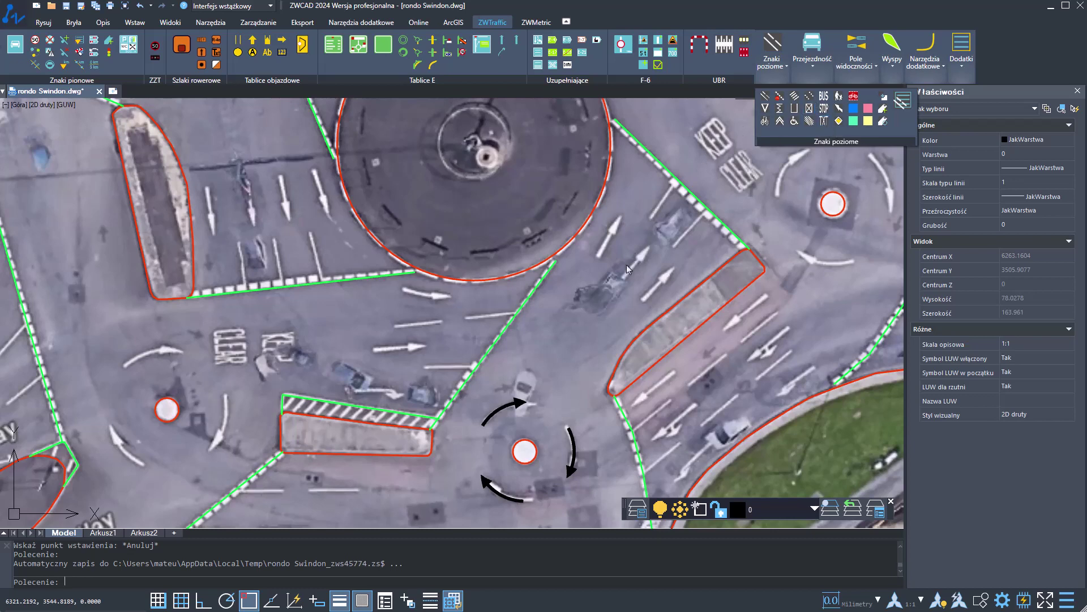
Turn off the podkład layer to view the roundabout linework without the aerial image, and turn the layer back on.
scroll(614, 276, down, 2)
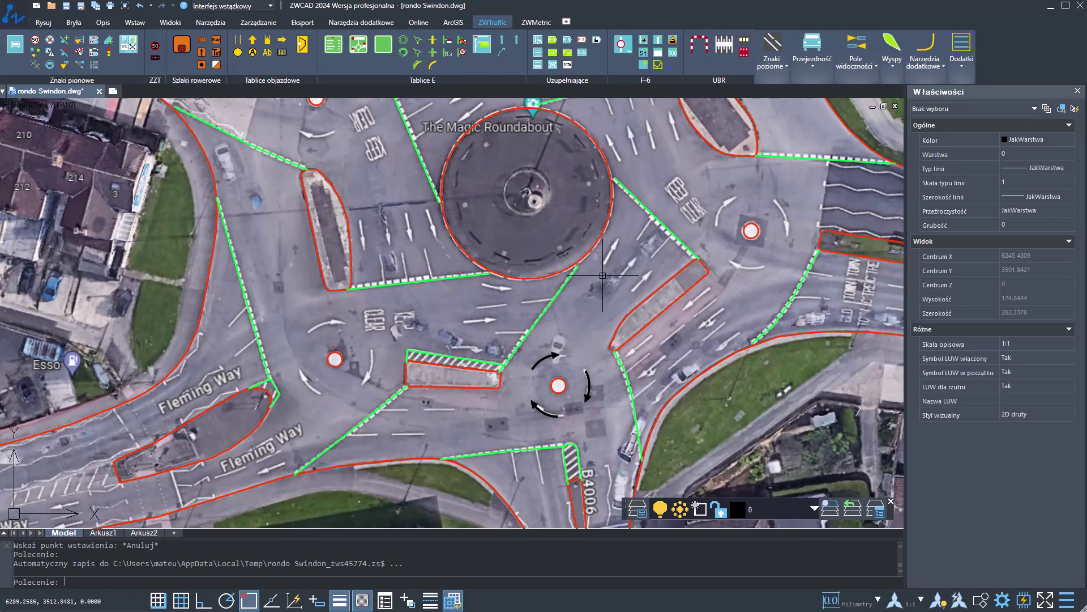
middle_drag(604, 273, 590, 314)
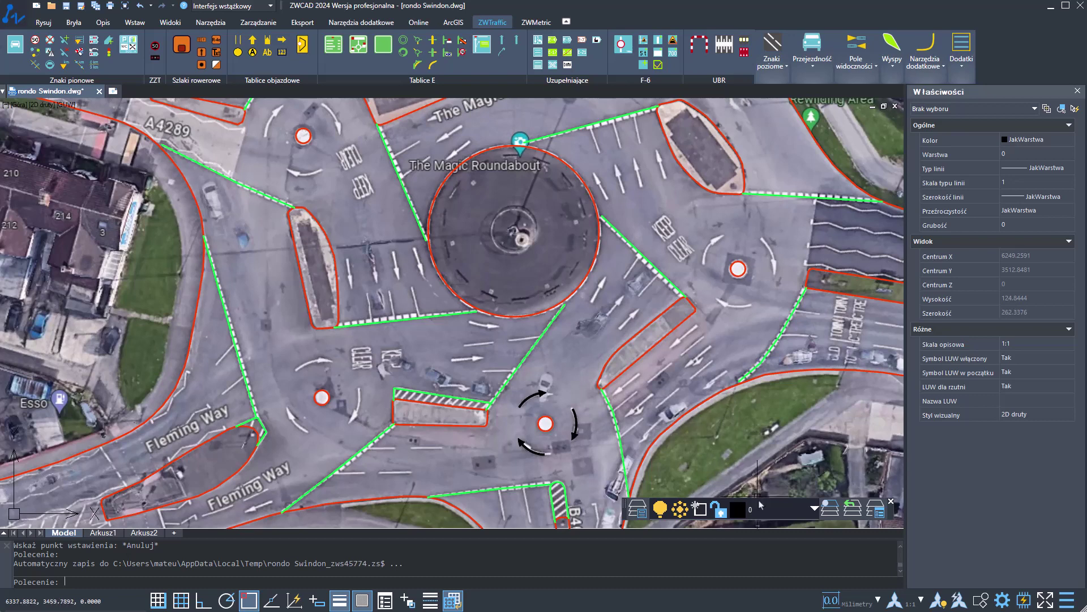
click(786, 514)
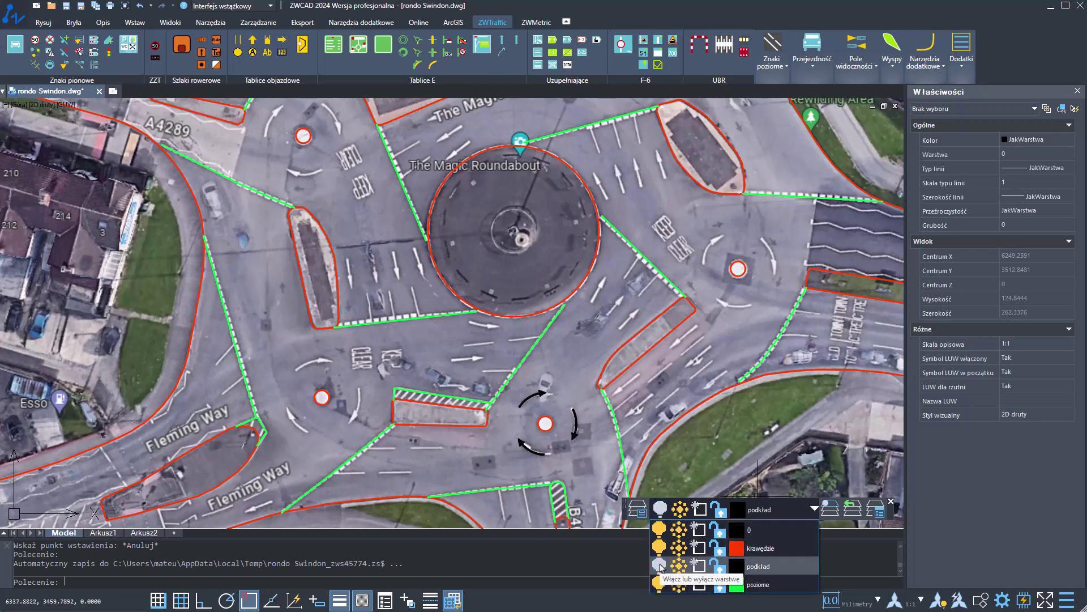
click(679, 566)
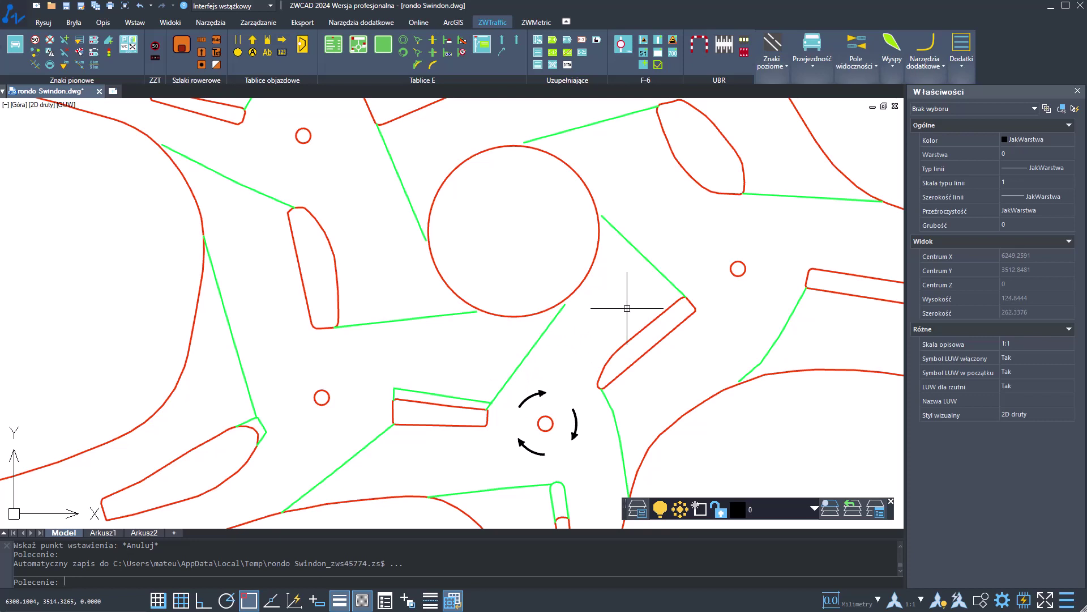
scroll(627, 308, down, 4)
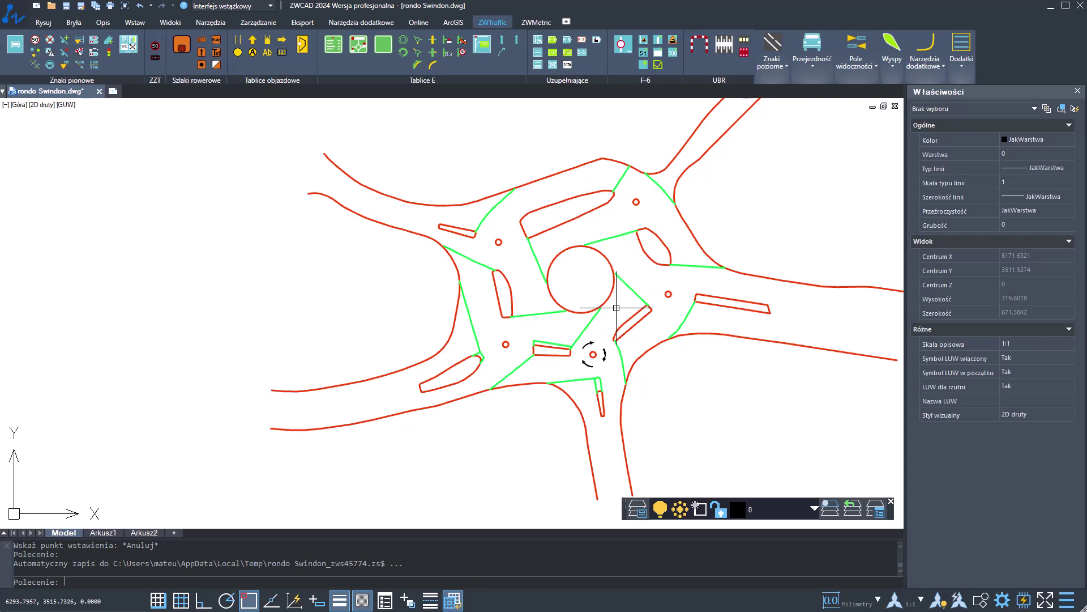
scroll(618, 308, up, 2)
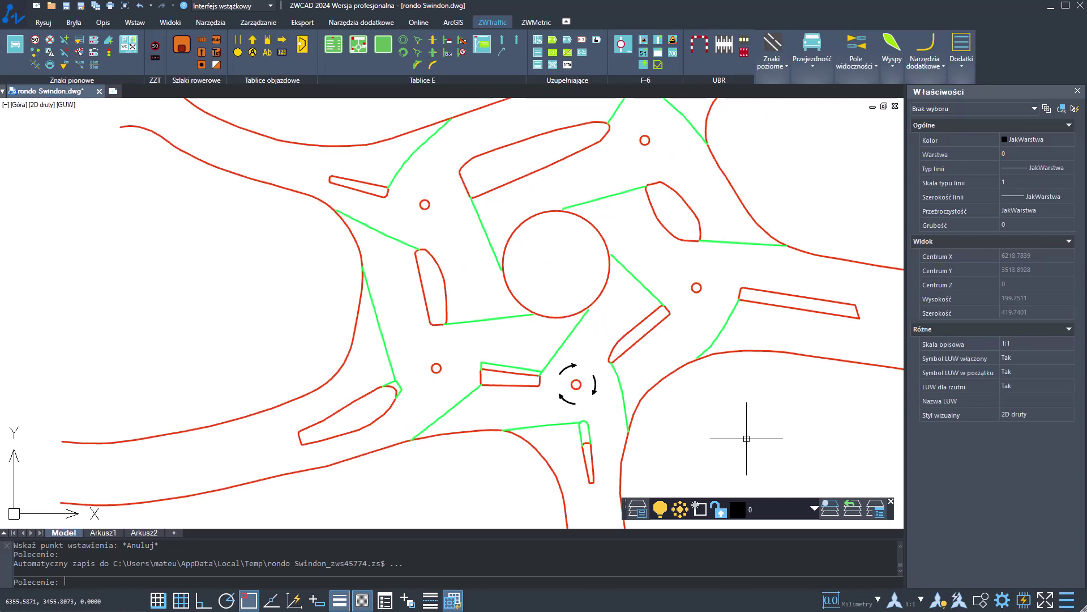
click(792, 514)
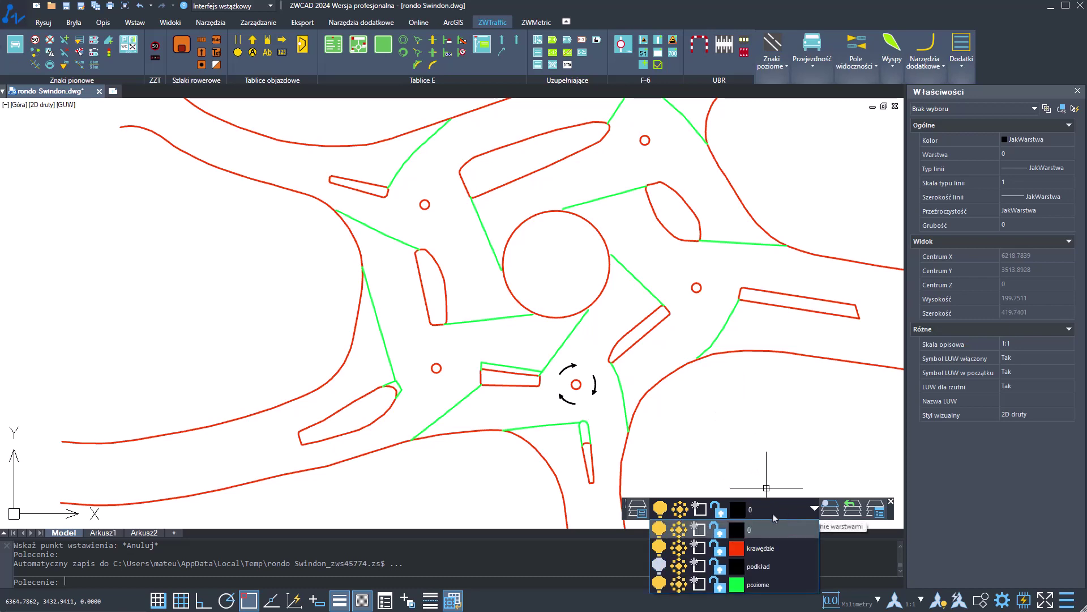
click(660, 565)
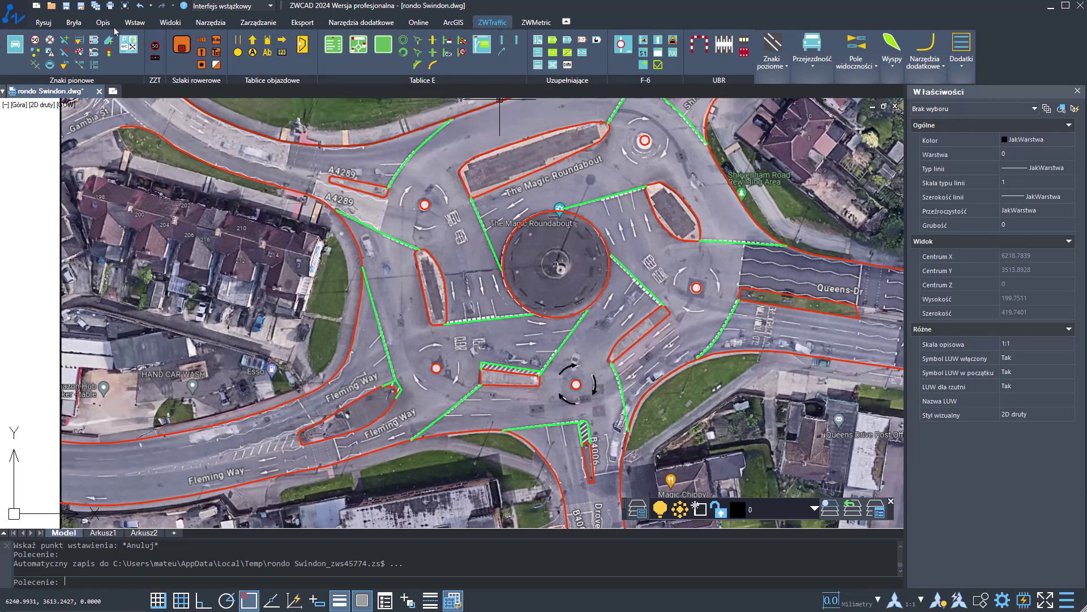
Open the toolbar selection with the PASEKN command, view the toolbars of the ZWTraffic_2024_1 group and close it.
click(40, 24)
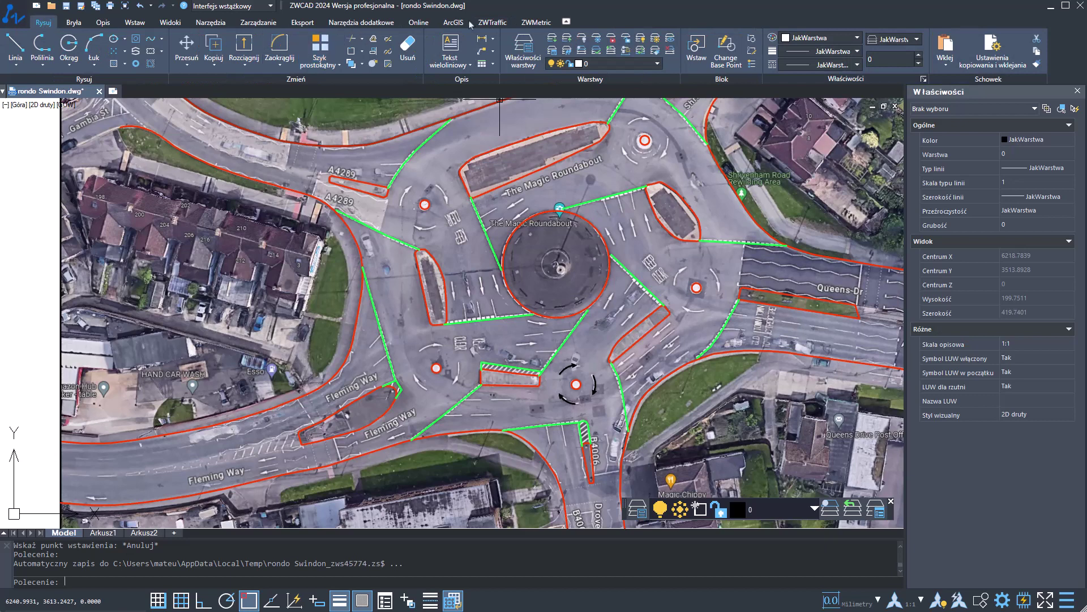
click(492, 23)
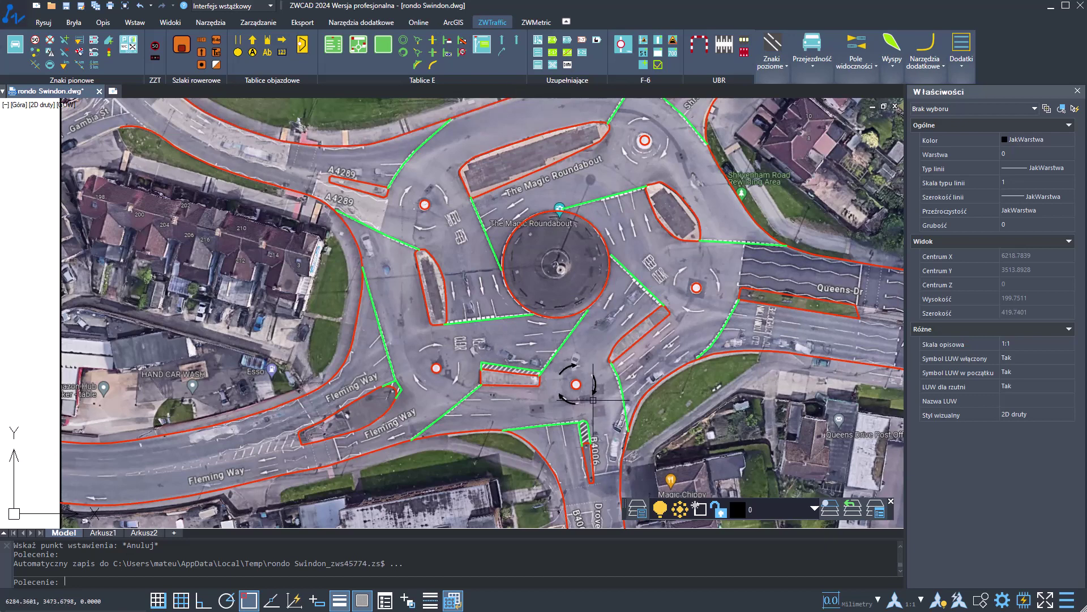
text(PASEKN)
key(Return)
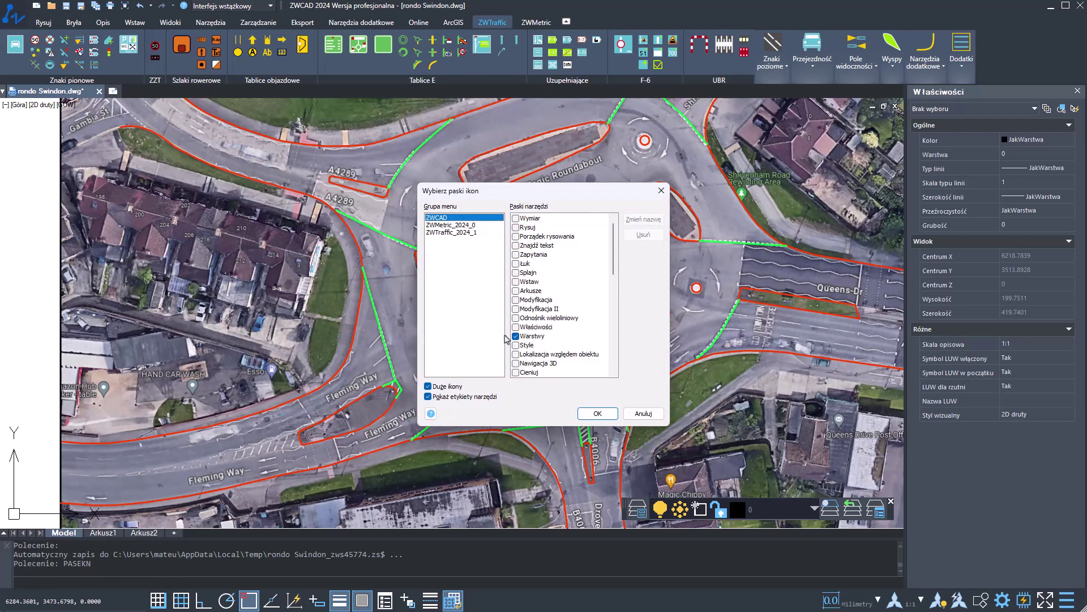
click(468, 233)
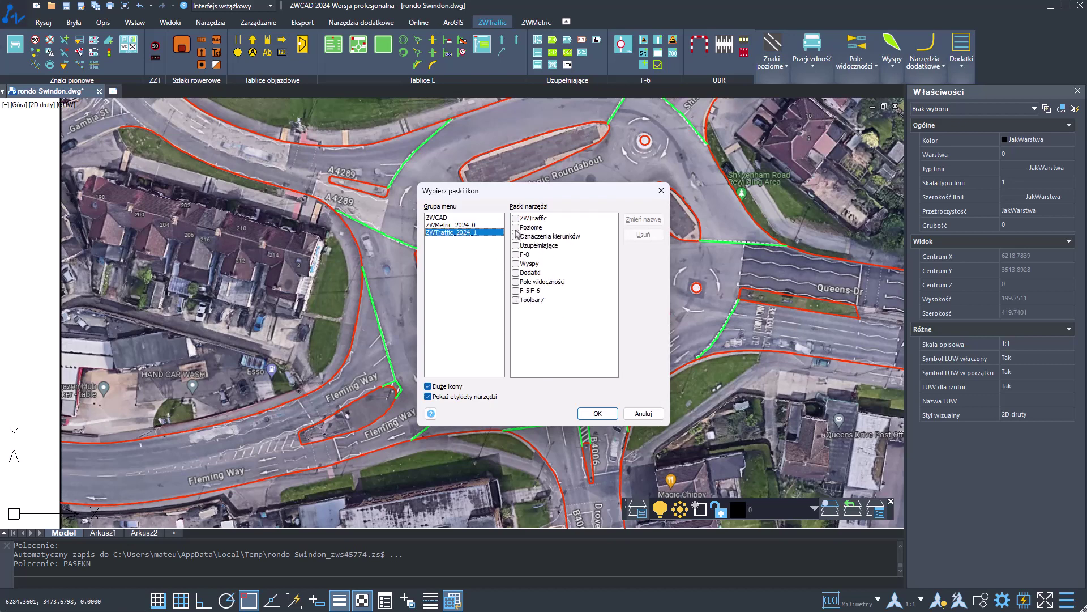
click(609, 412)
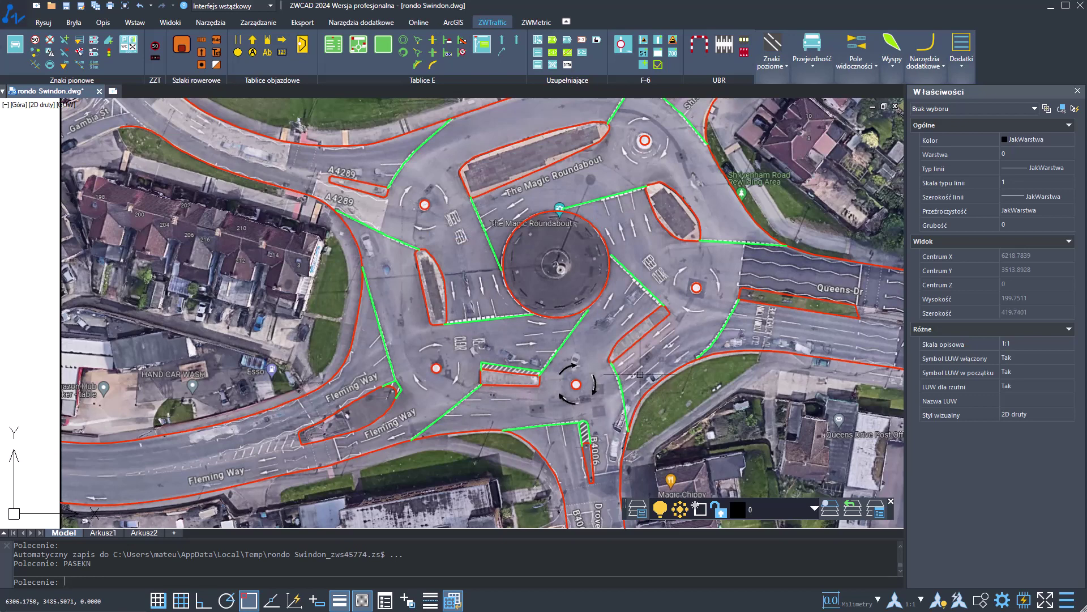
Review the layer, size and drawing scale options in the ZWTraffic settings and save them.
scroll(641, 372, up, 2)
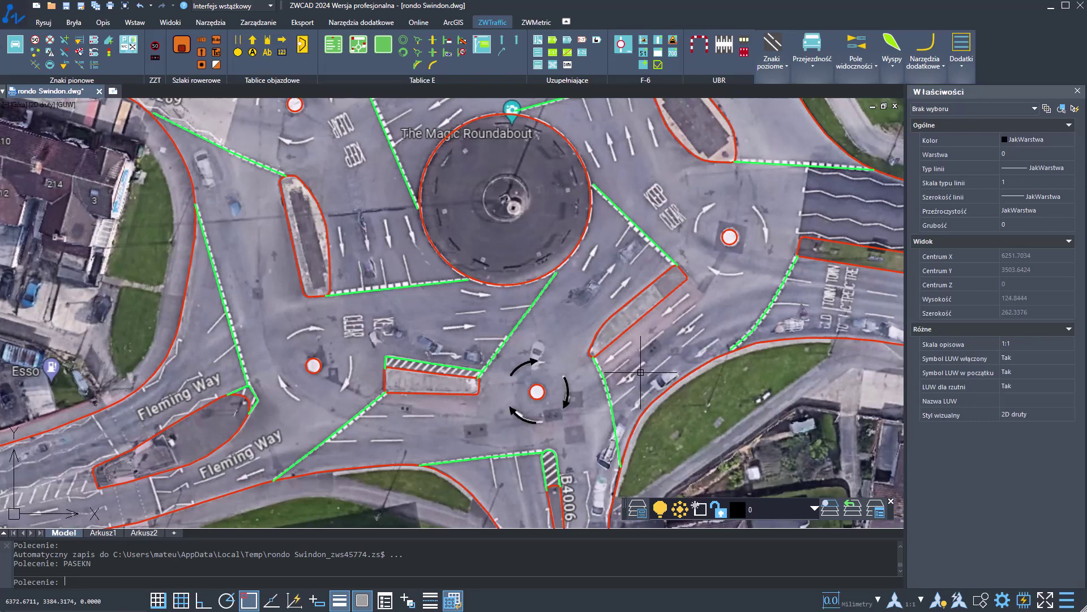
scroll(640, 373, up, 2)
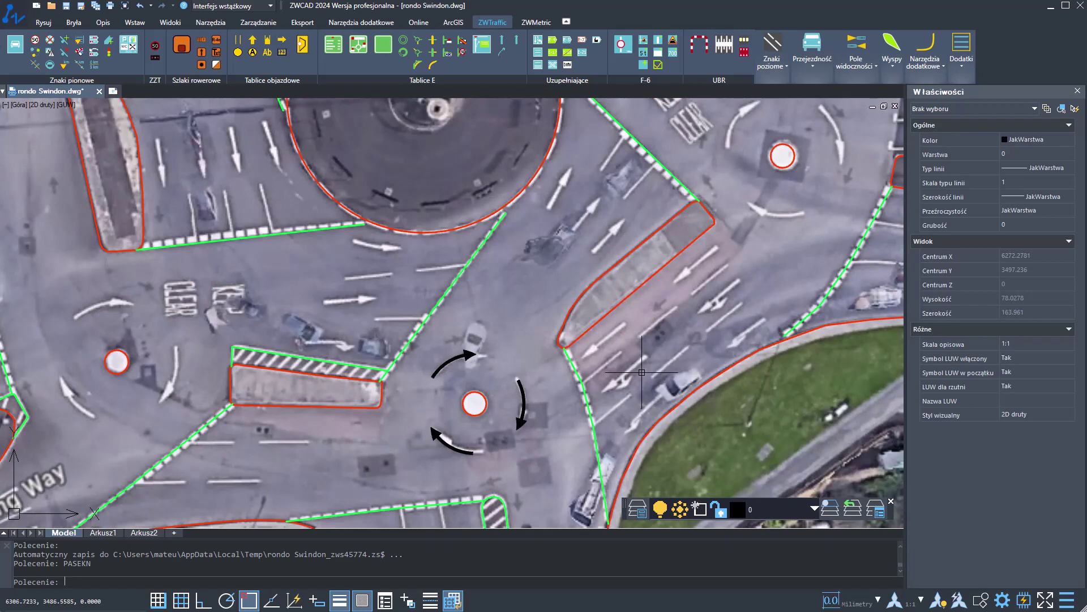
click(957, 64)
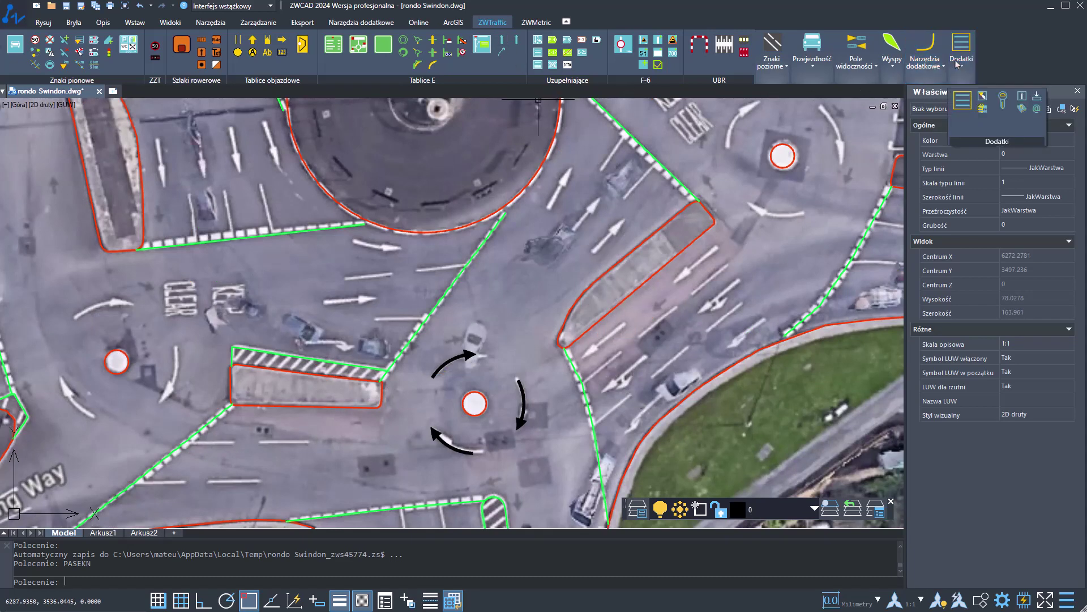
click(962, 100)
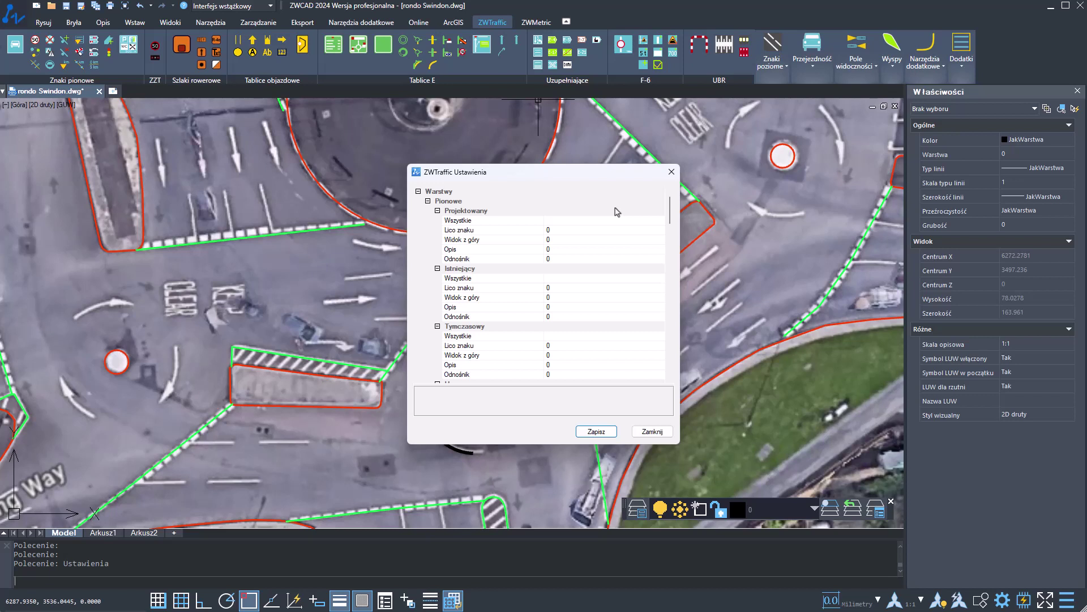
click(428, 201)
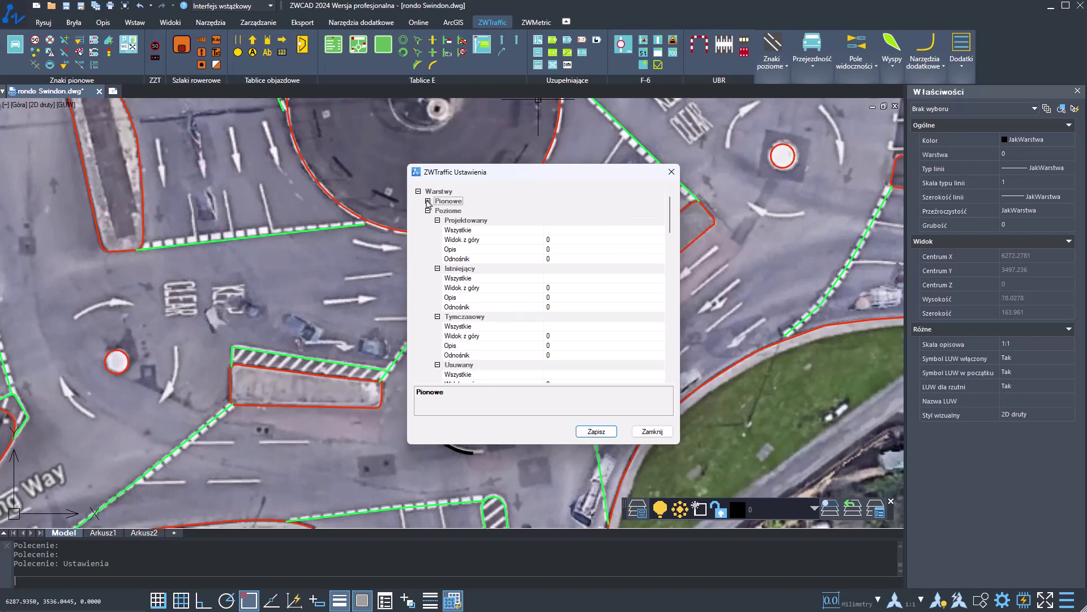
click(428, 210)
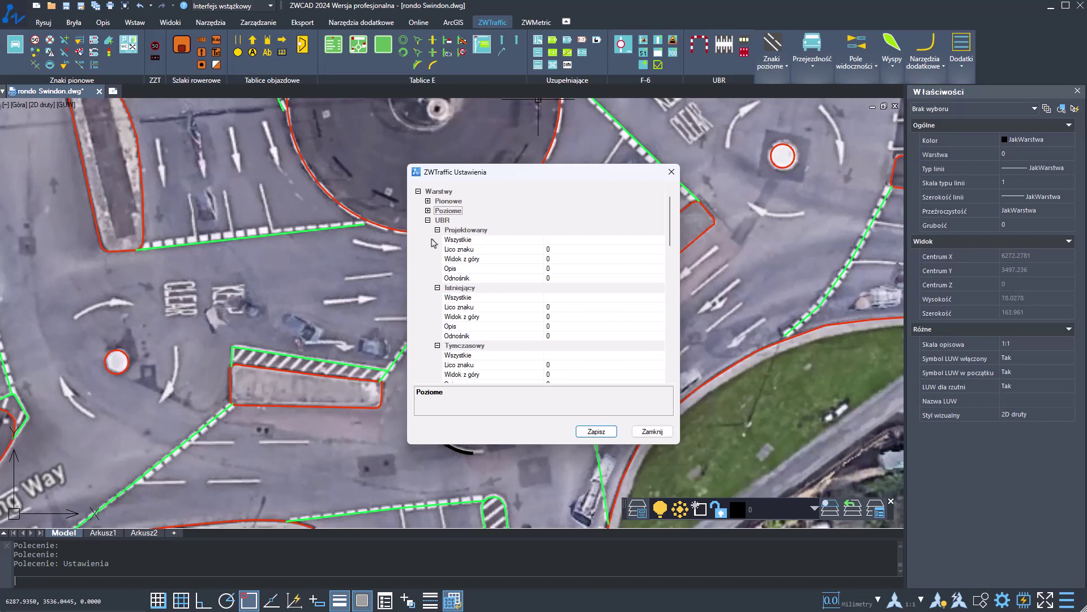
click(419, 192)
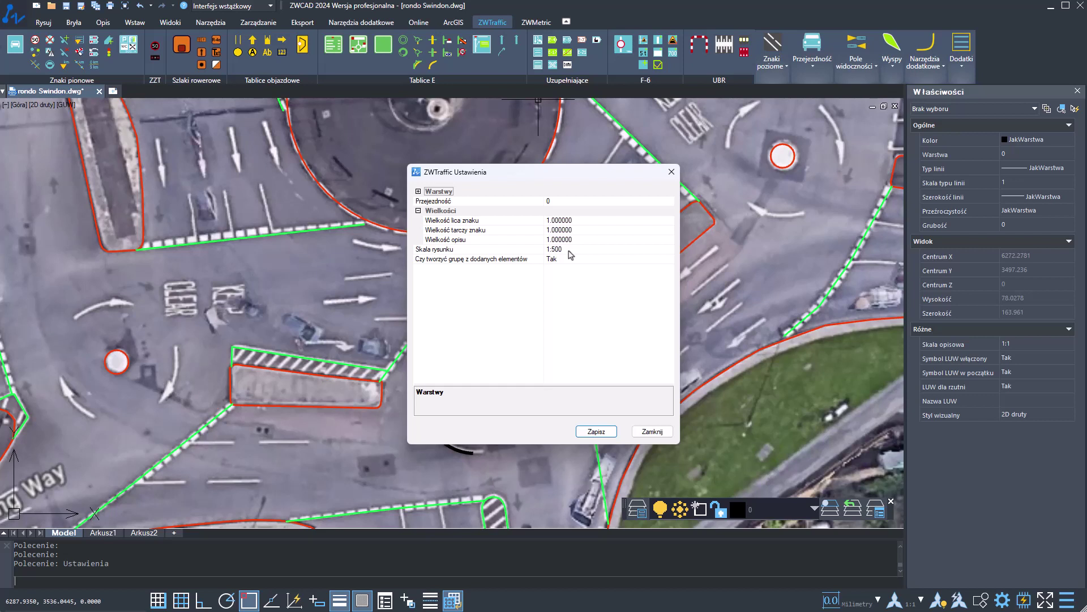
click(558, 288)
click(597, 432)
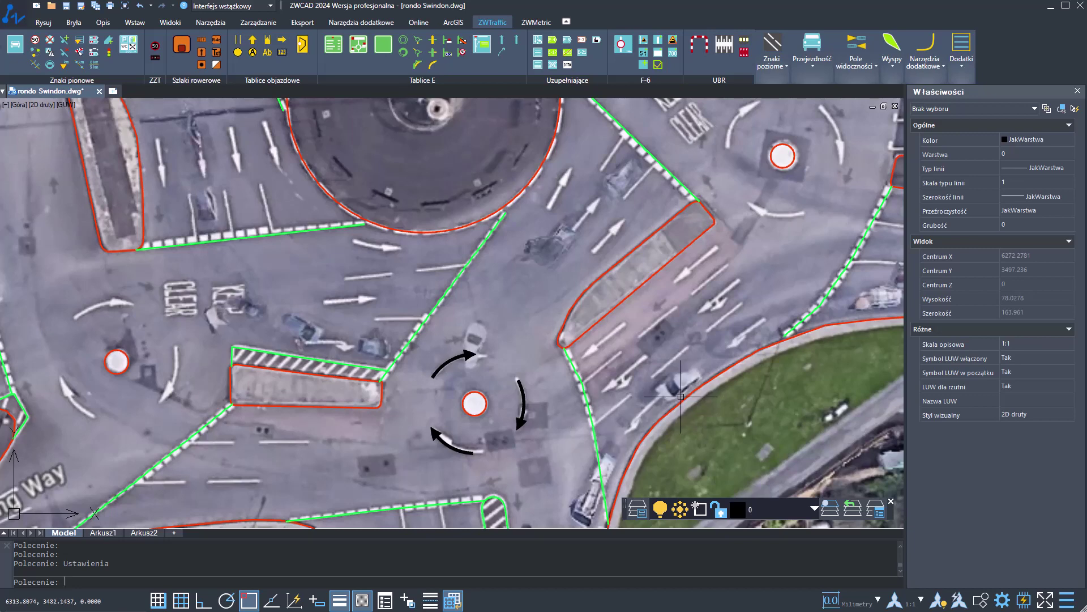
From the horizontal marking arrows (Strzałki), choose the straight-ahead arrow P-8a in the short (Krótka) size with status Projektowany.
scroll(710, 396, up, 2)
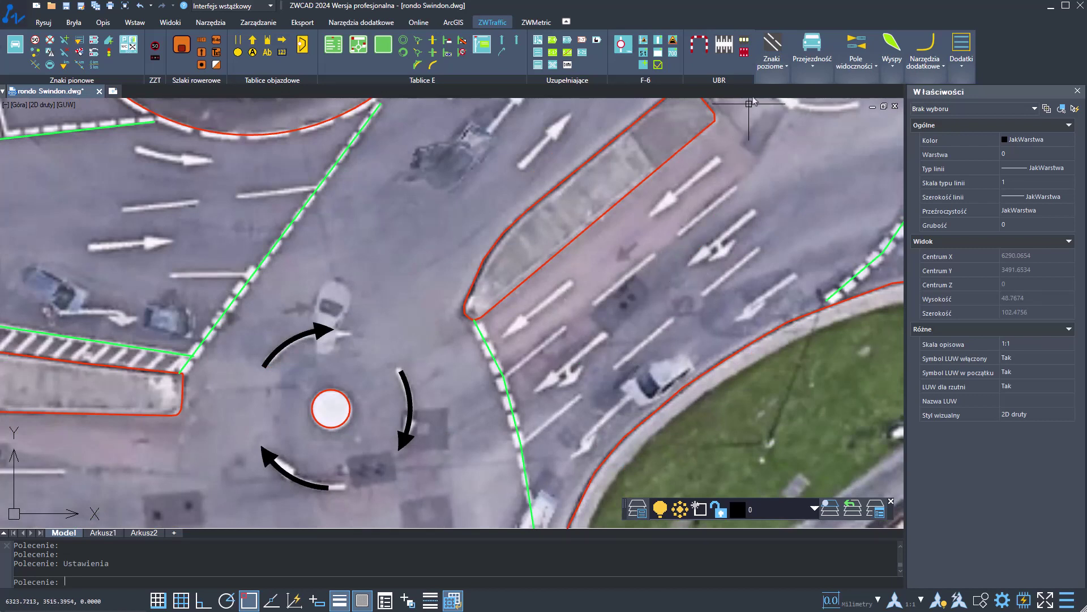
click(778, 72)
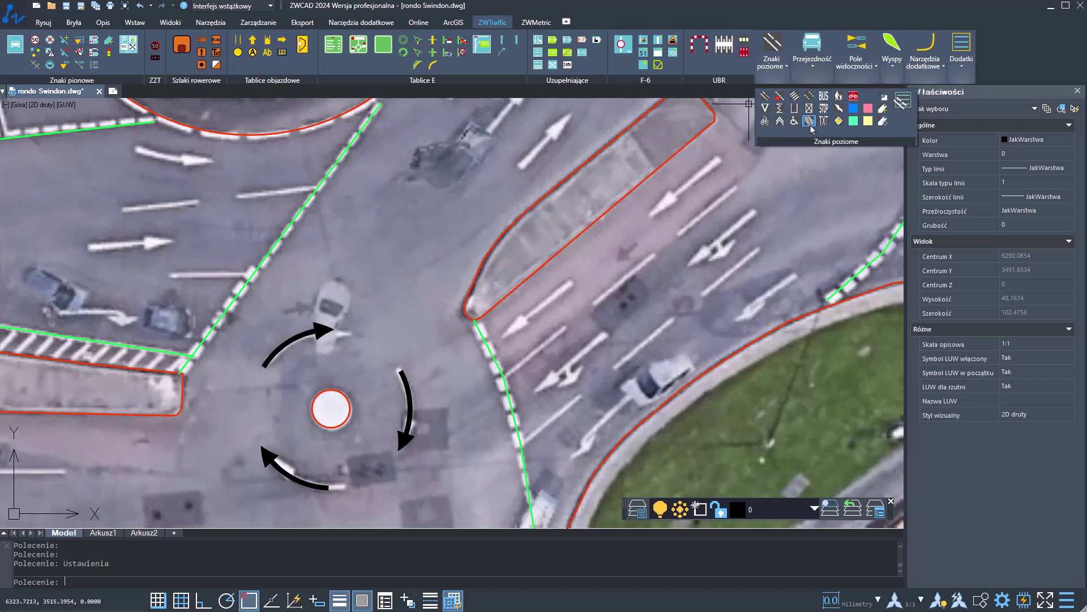
click(839, 109)
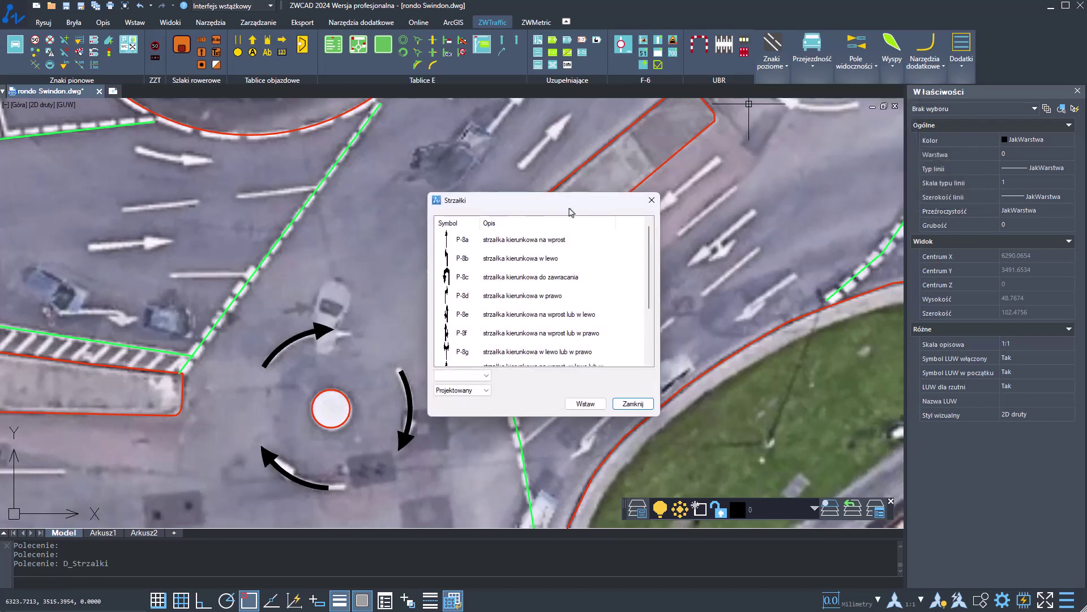
drag(573, 212, 415, 175)
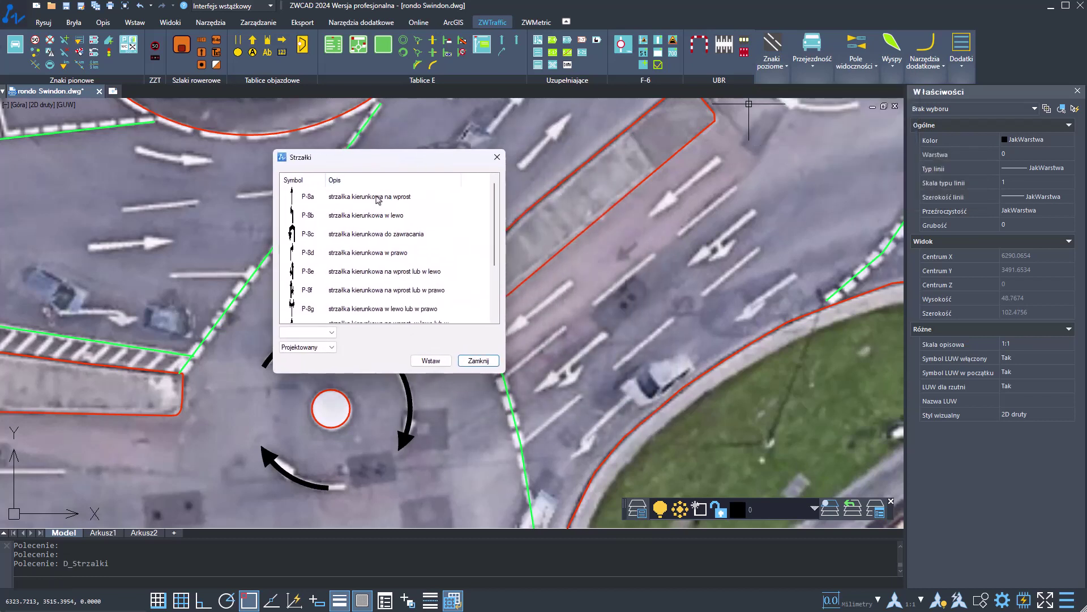
scroll(372, 223, down, 1)
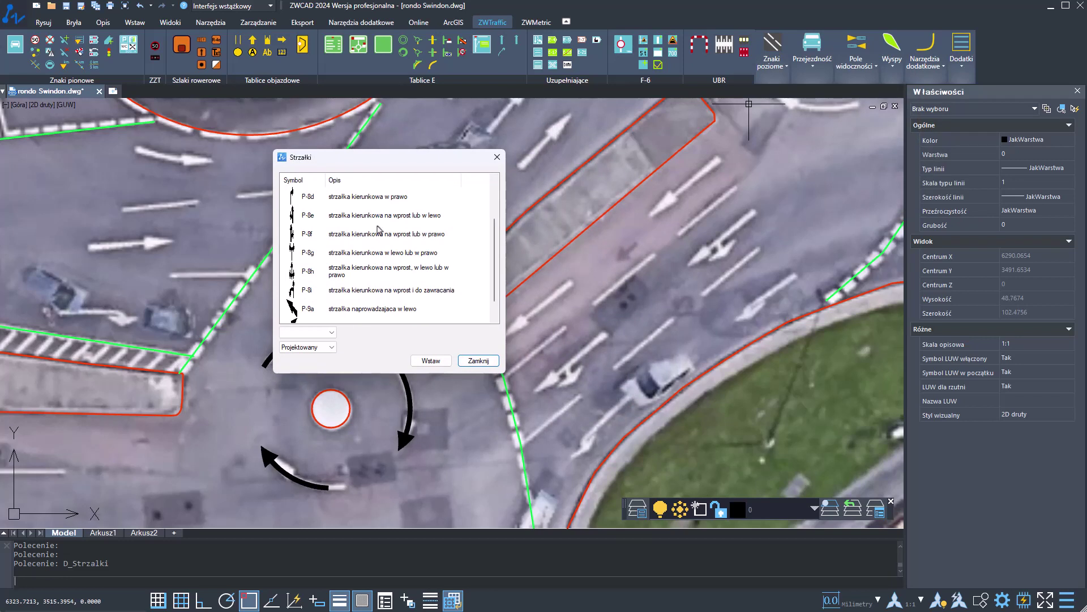
scroll(379, 229, up, 1)
click(341, 201)
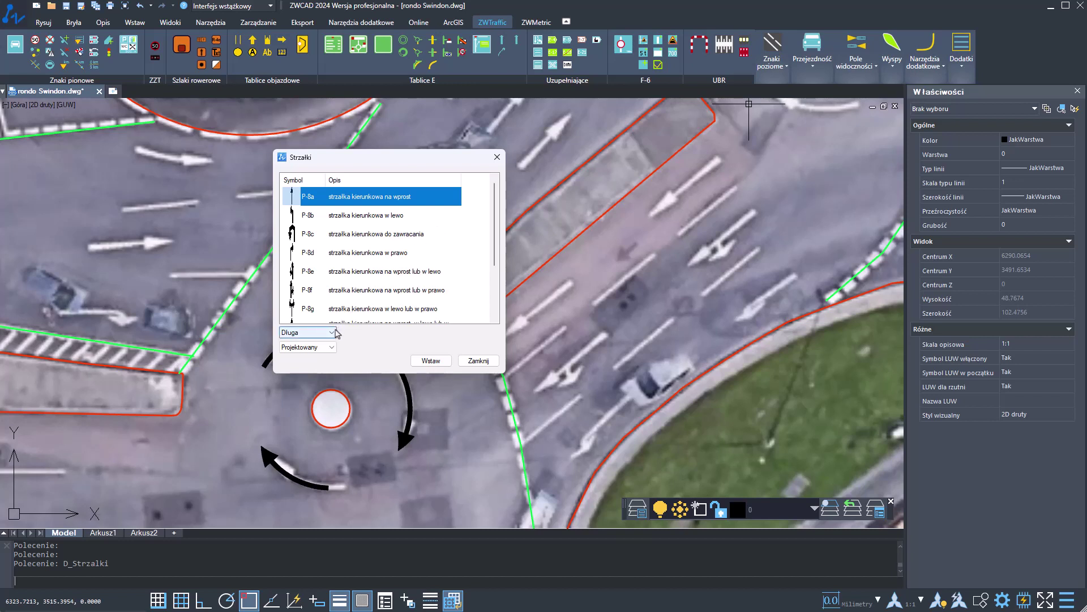
click(333, 332)
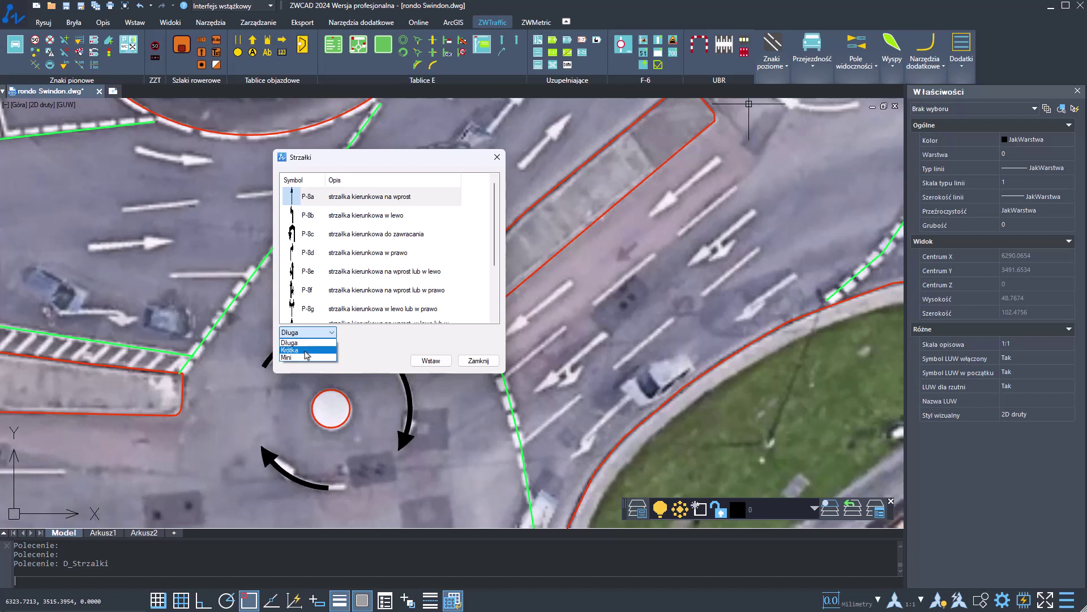
click(306, 350)
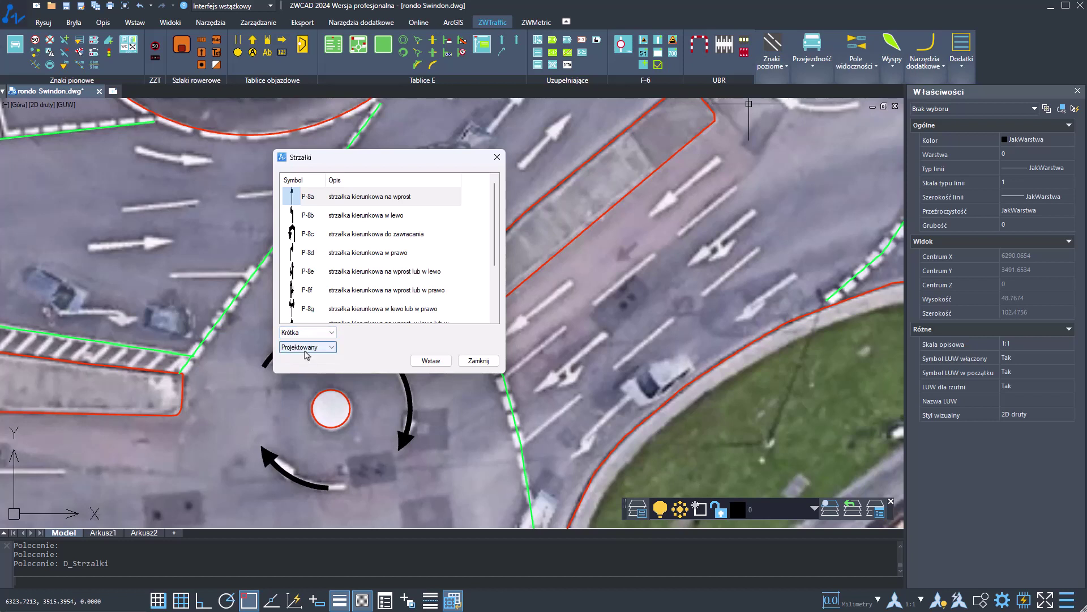
Insert the arrow over the painted one in the lane beside the narrow splitter island, aligned with the lane, with a horizontal description at its tail.
click(431, 360)
scroll(573, 317, up, 2)
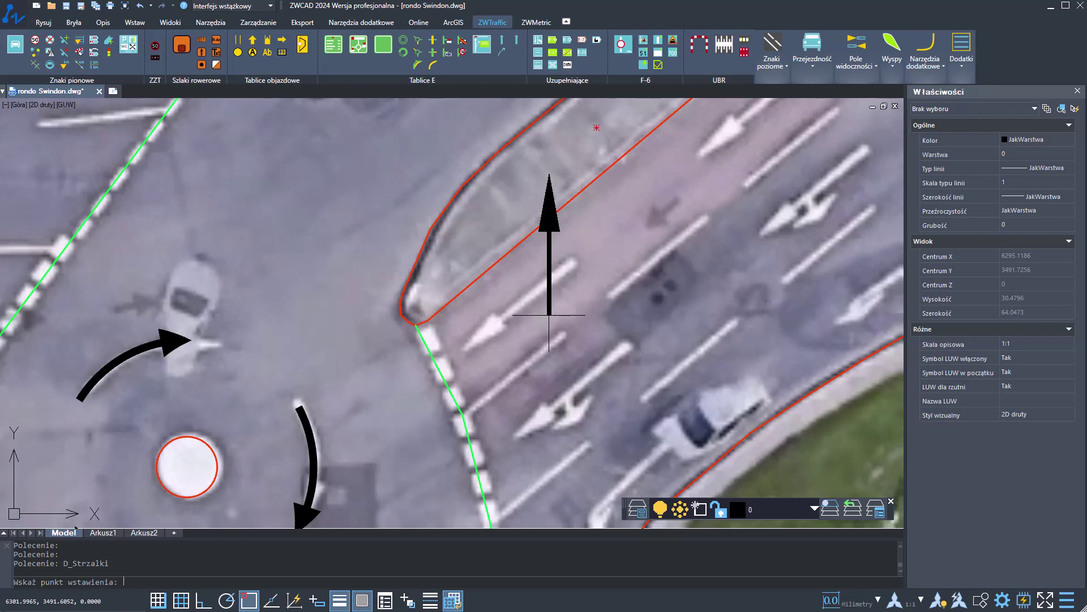
click(573, 262)
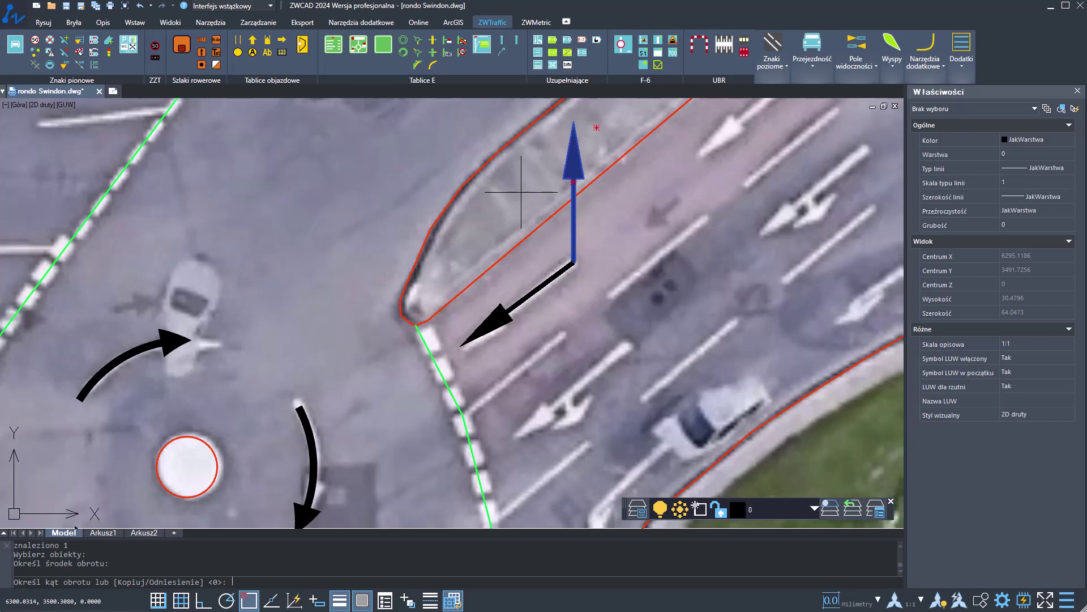
click(540, 224)
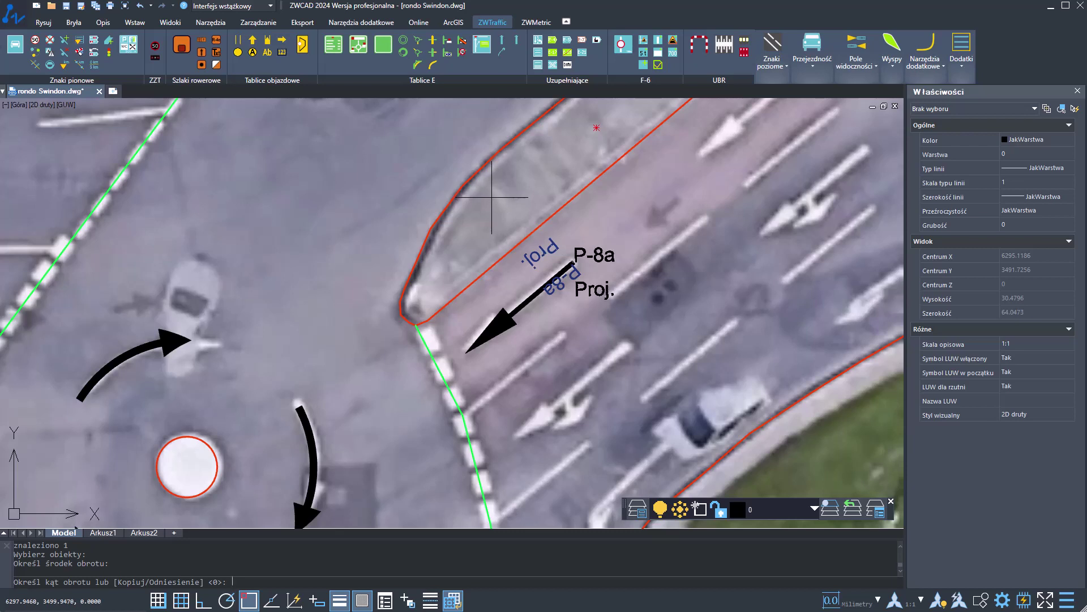
key(Return)
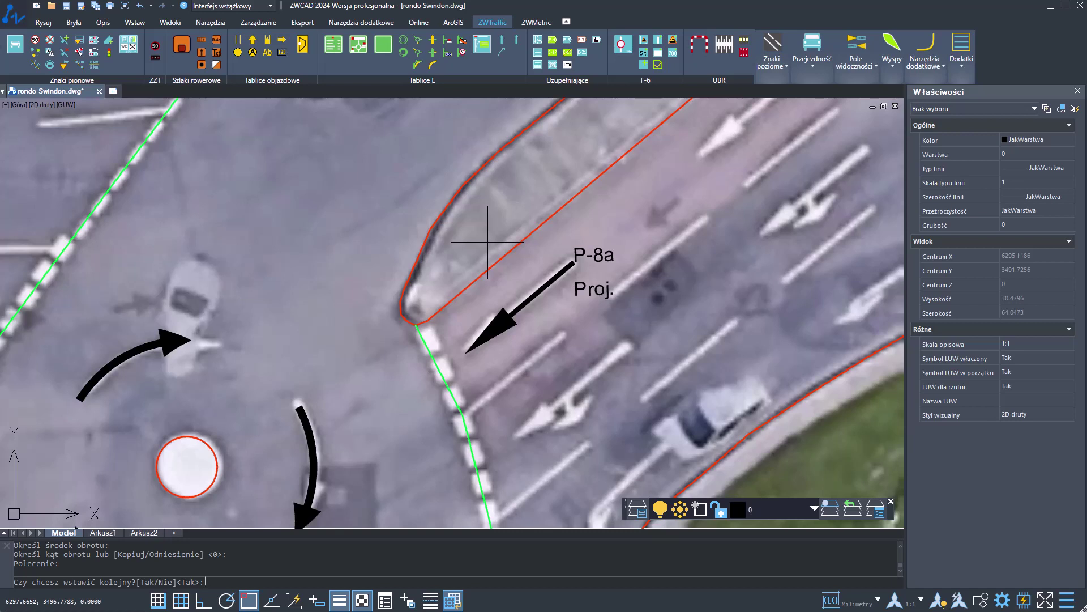
key(Return)
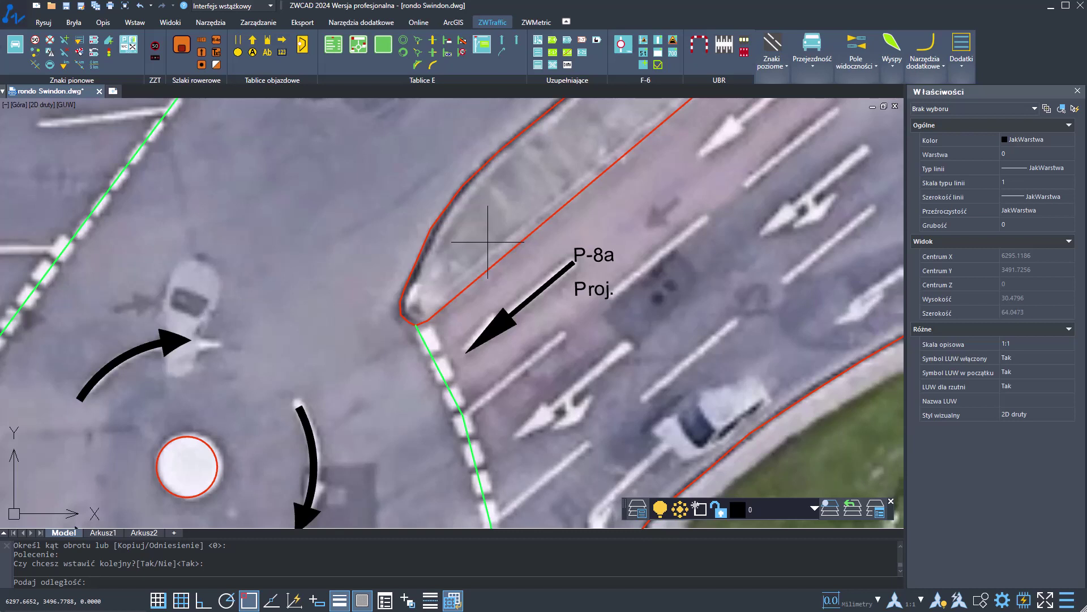
key(Escape)
key(Escape)
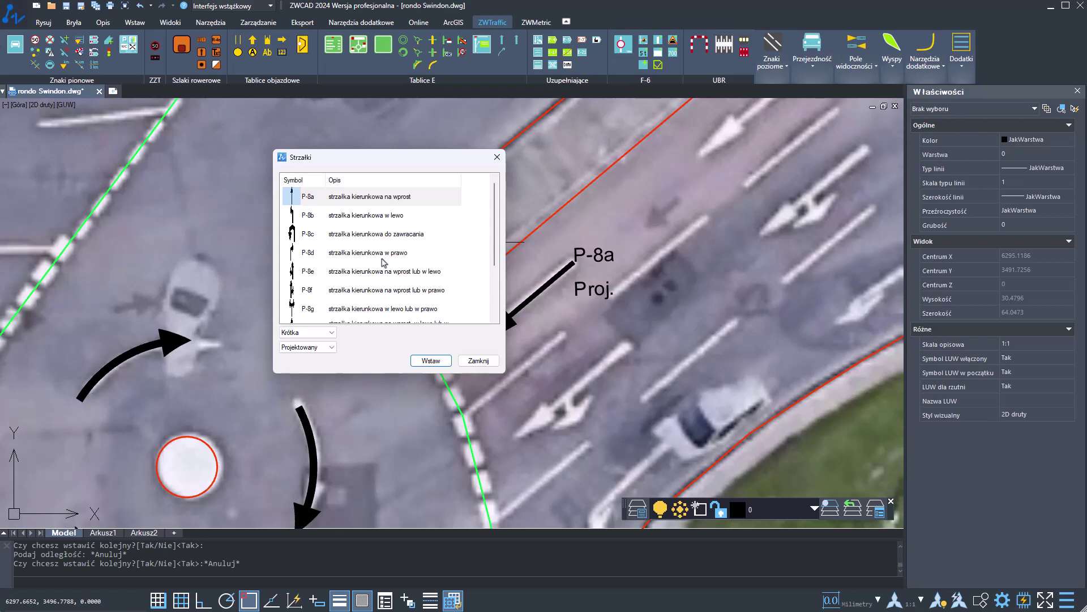
Insert a short (Krótka) P-8e straight-or-left arrow with status Projektowany over the painted arrow in the adjacent lane, aligned with the lane.
click(361, 274)
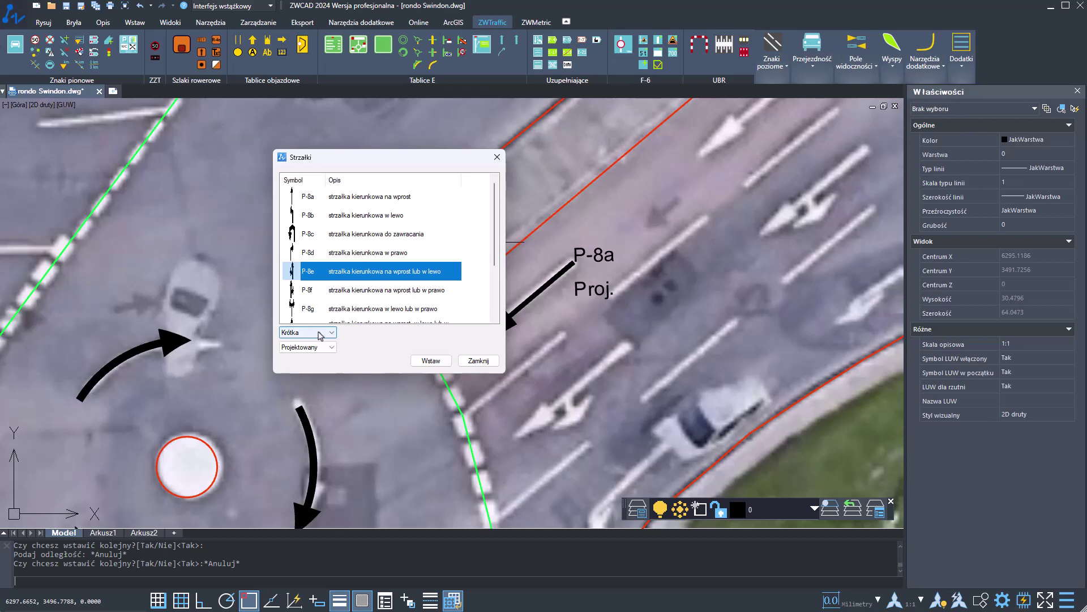
click(431, 361)
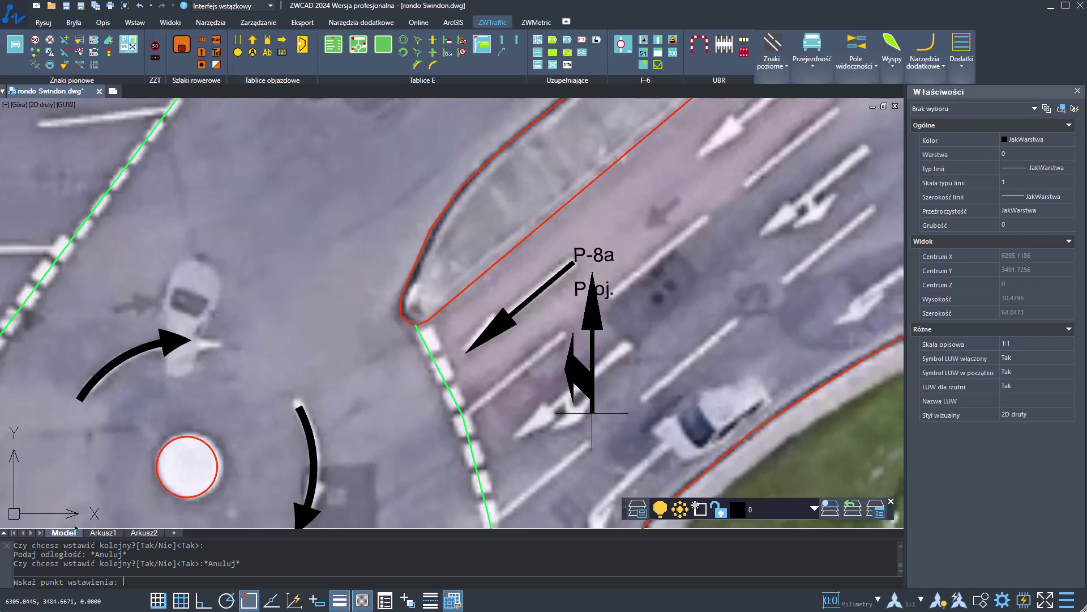
click(628, 346)
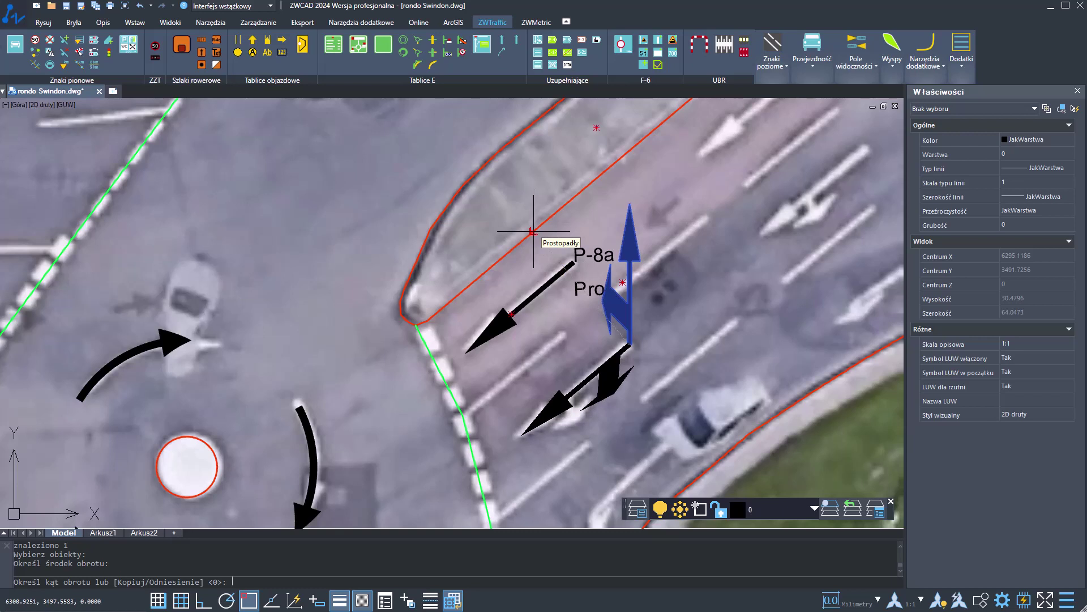
click(533, 231)
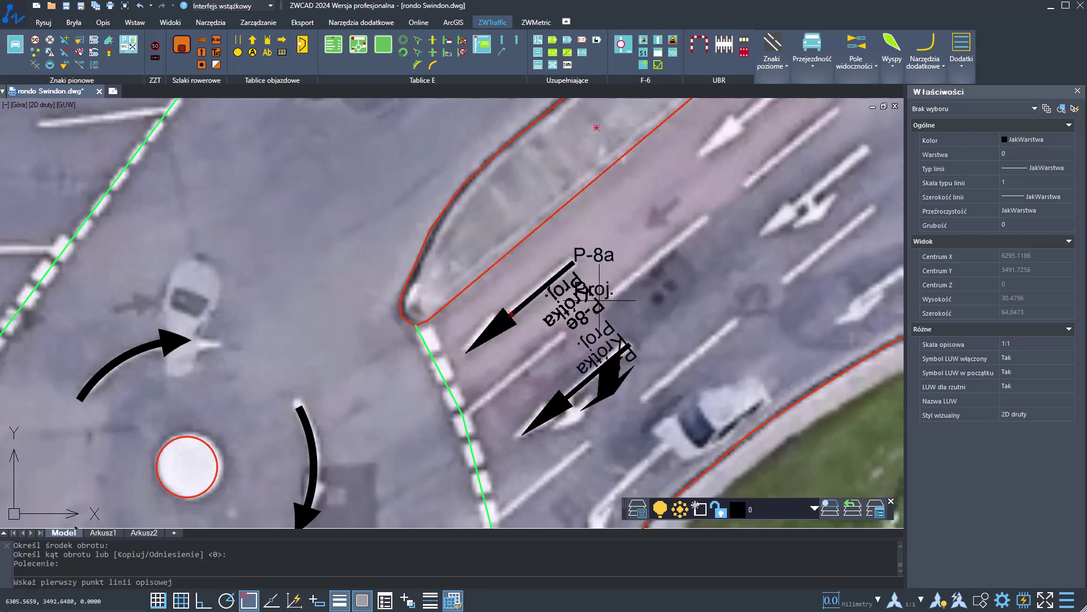
Place the P-8e description horizontally at the arrow's tail and finish inserting arrows.
key(Escape)
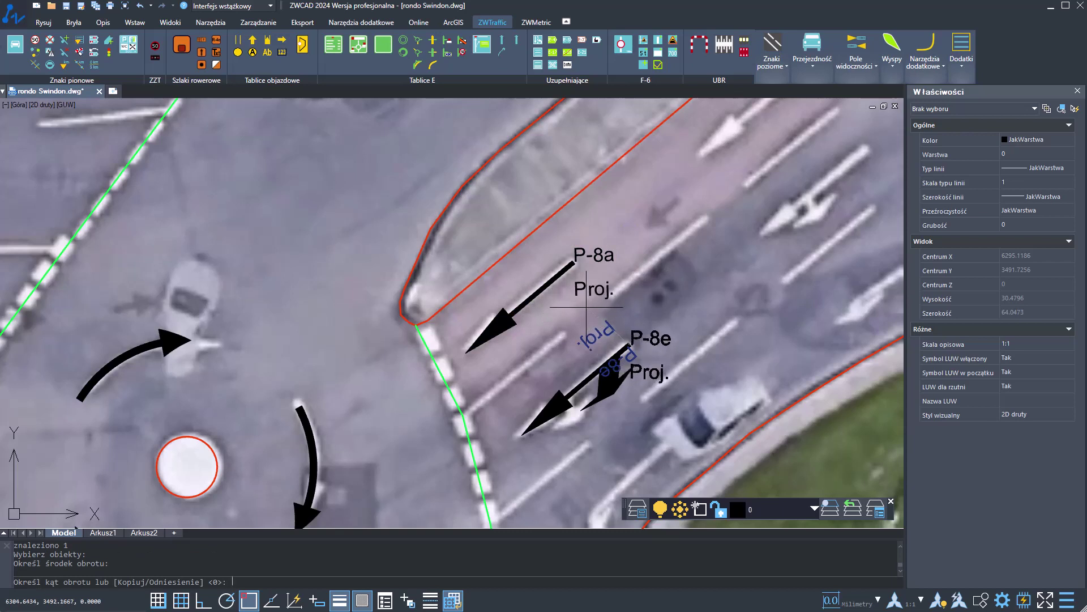
key(Return)
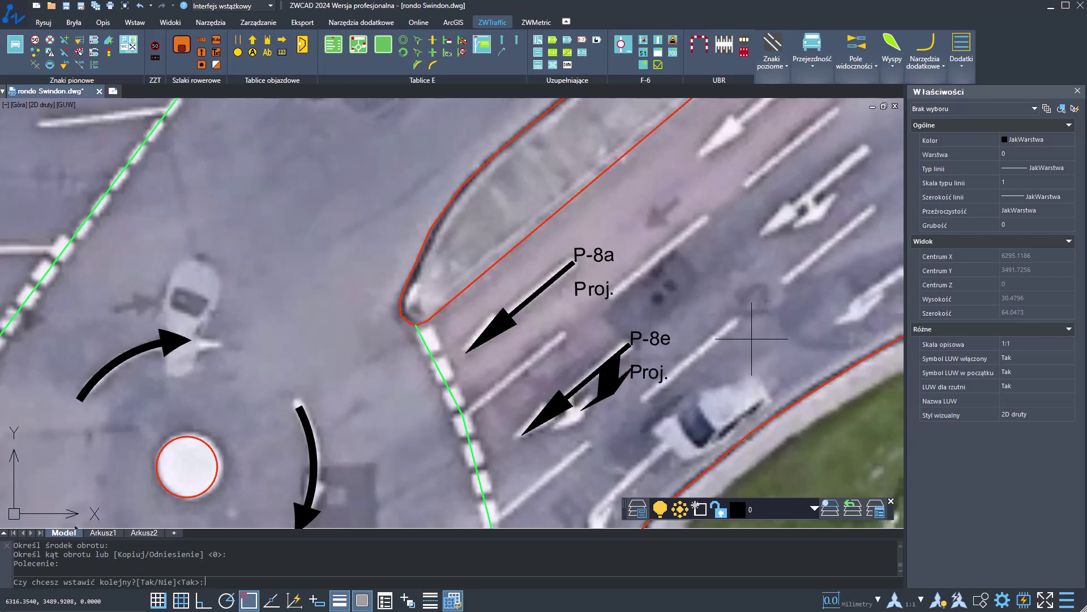
scroll(664, 354, down, 2)
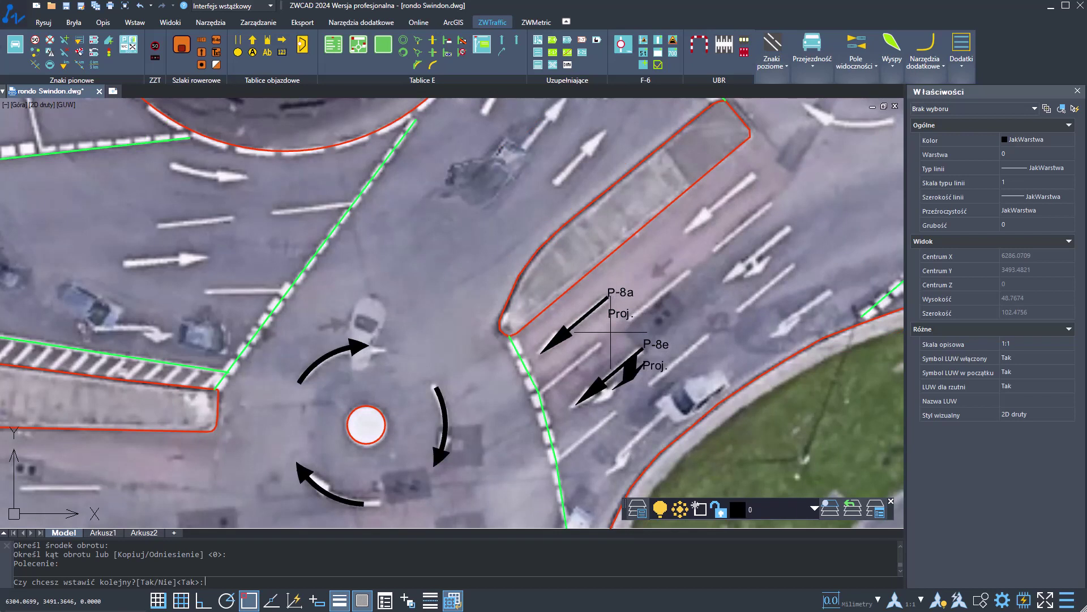
key(Return)
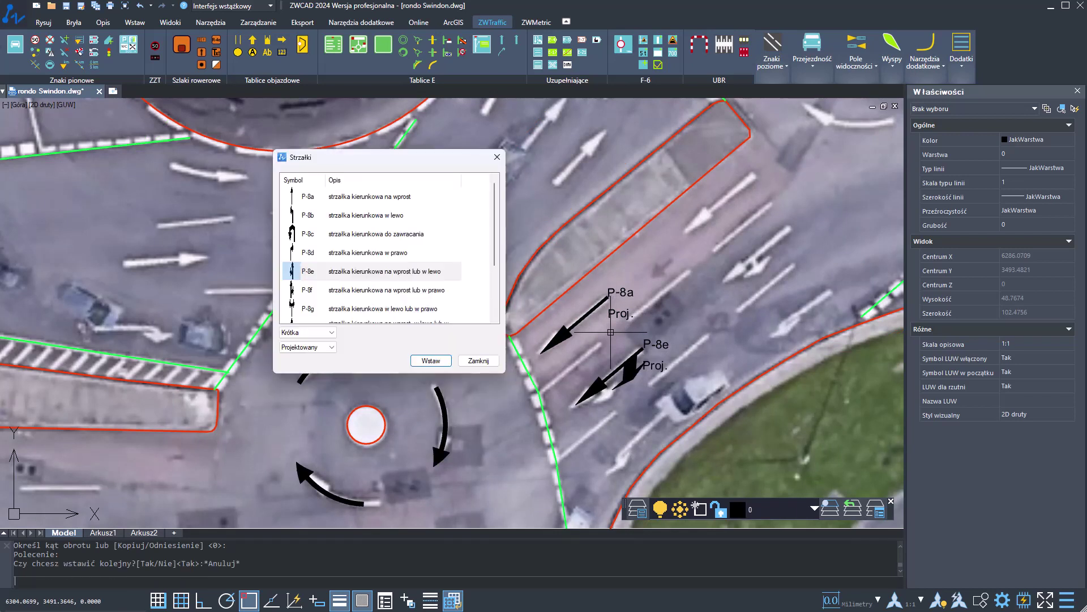
key(Escape)
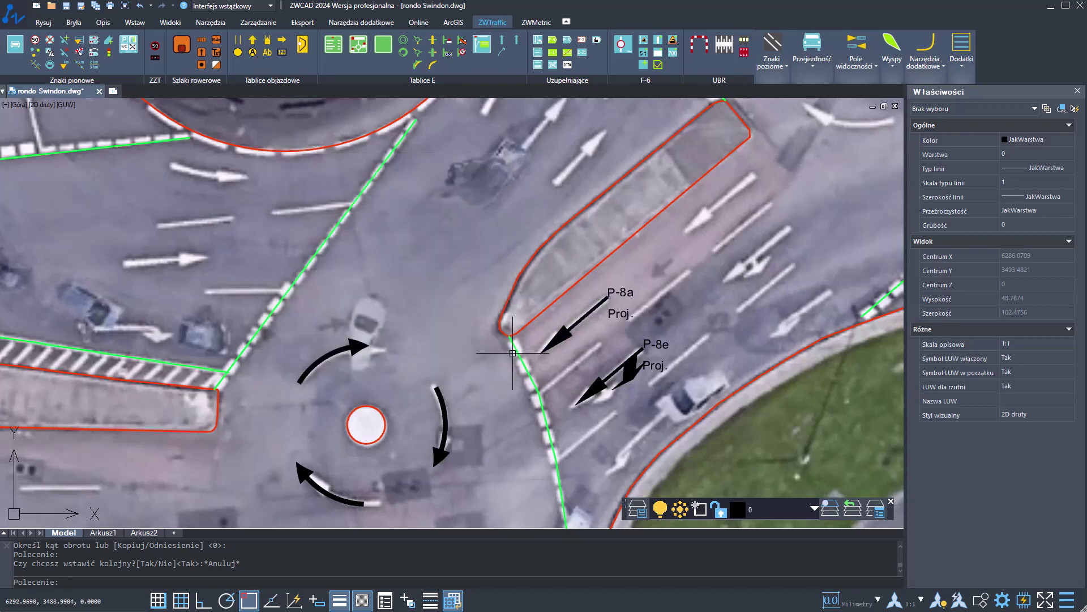
Save the rondo Swindon.dwg drawing.
mouse_move(468, 386)
middle_down()
mouse_move(493, 357)
mouse_move(567, 410)
mouse_move(574, 345)
middle_up()
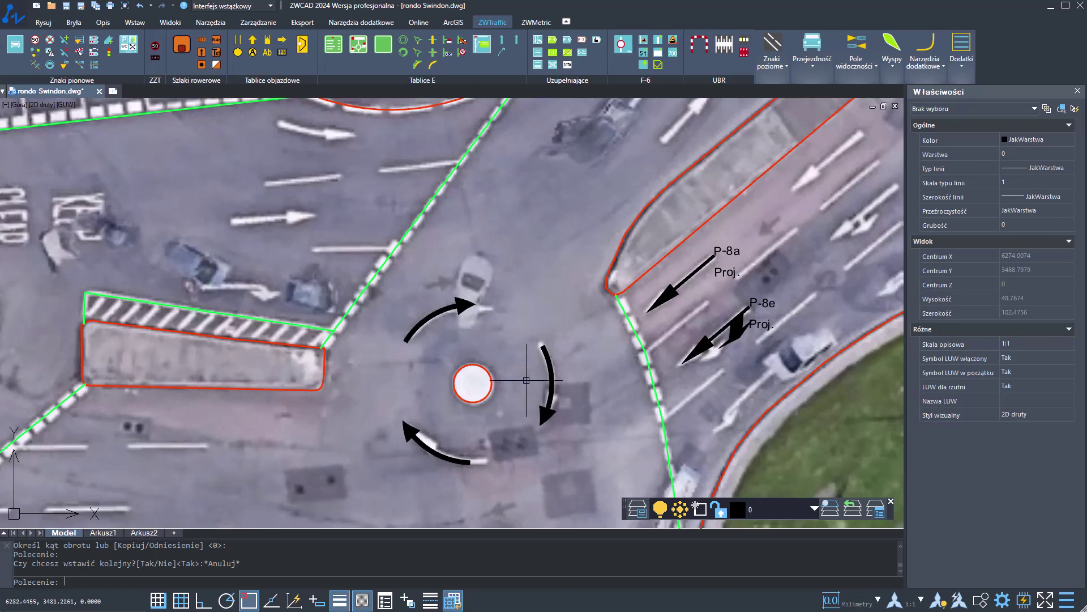
scroll(504, 373, down, 4)
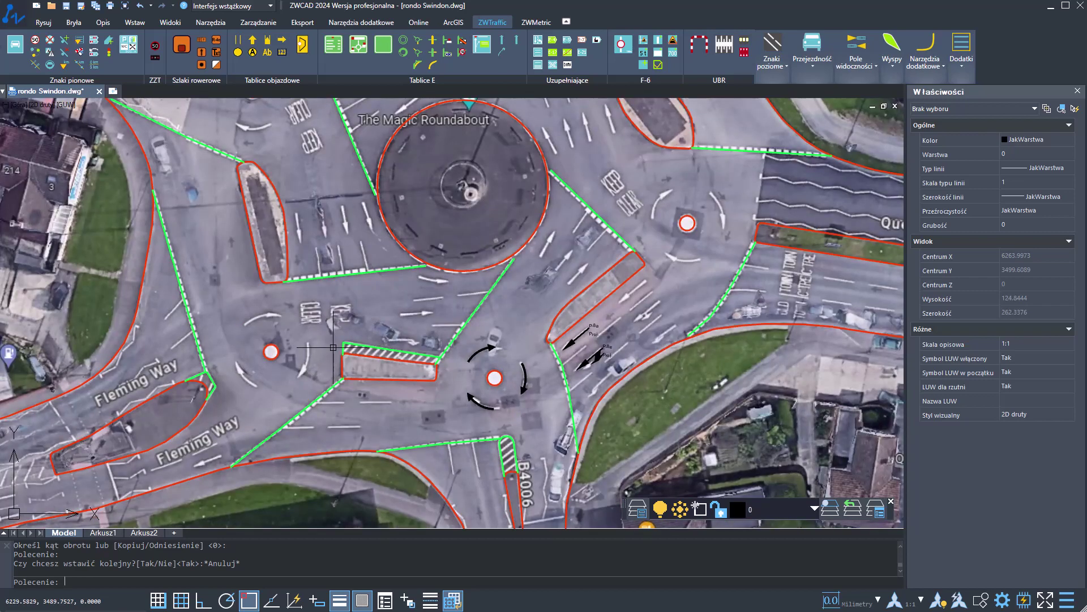
mouse_move(333, 347)
middle_down()
mouse_move(408, 379)
mouse_move(421, 345)
mouse_move(487, 332)
middle_up()
scroll(350, 353, up, 5)
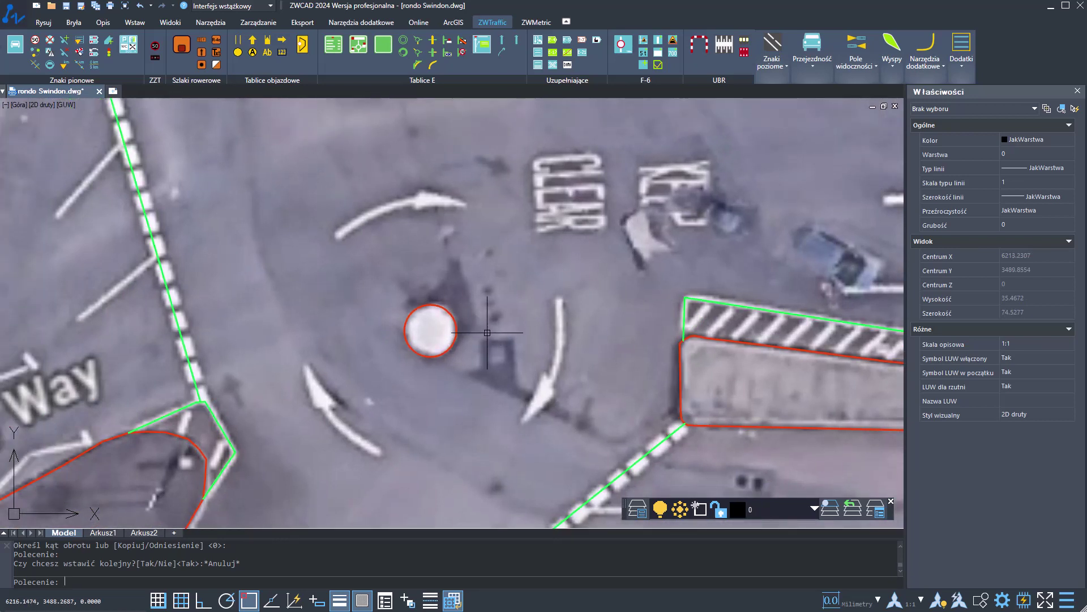
click(970, 74)
key(ctrl+s)
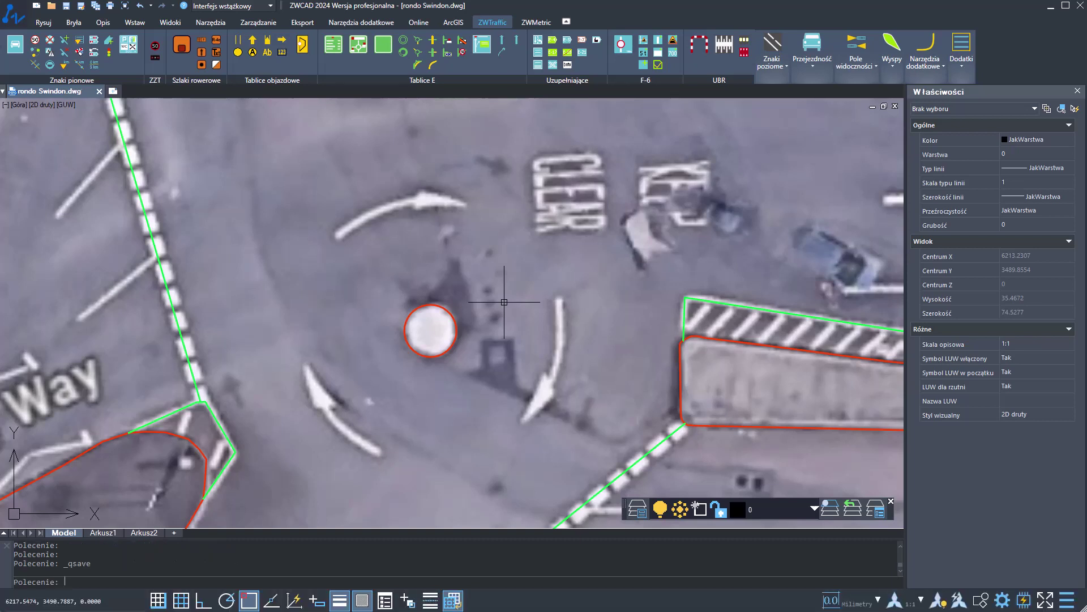
Draw a circle centred on the mini-roundabout's white island near Fleming Way, running through the painted circular arrows.
text(c)
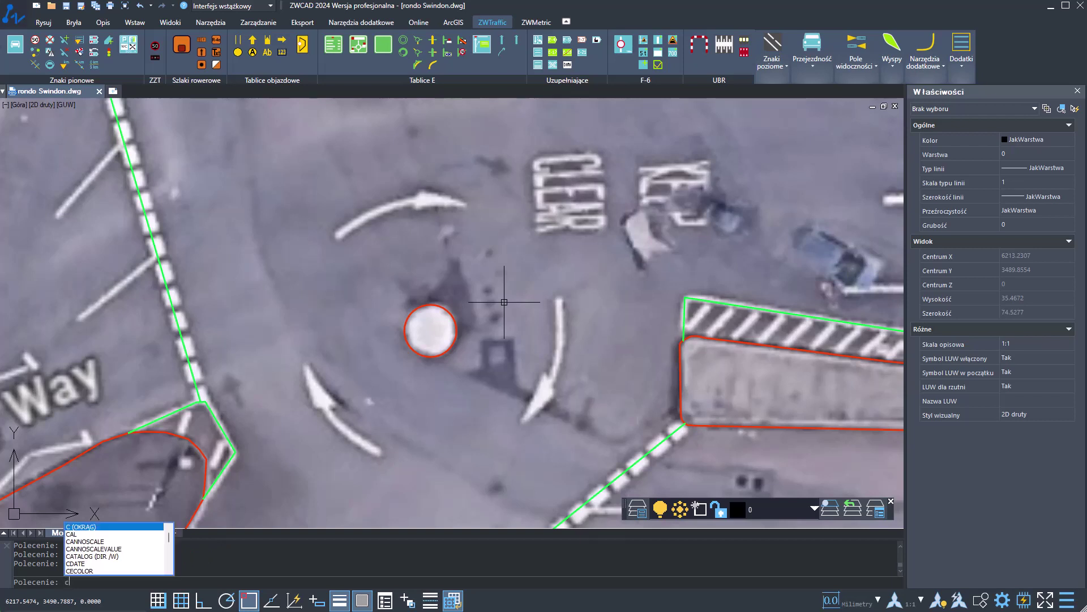
key(Return)
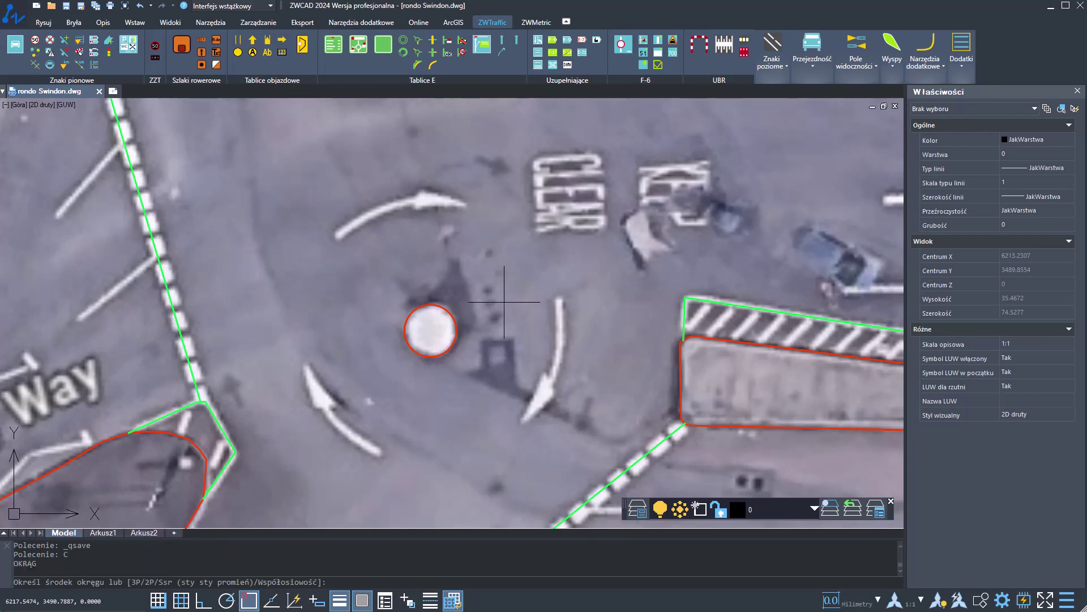
click(431, 331)
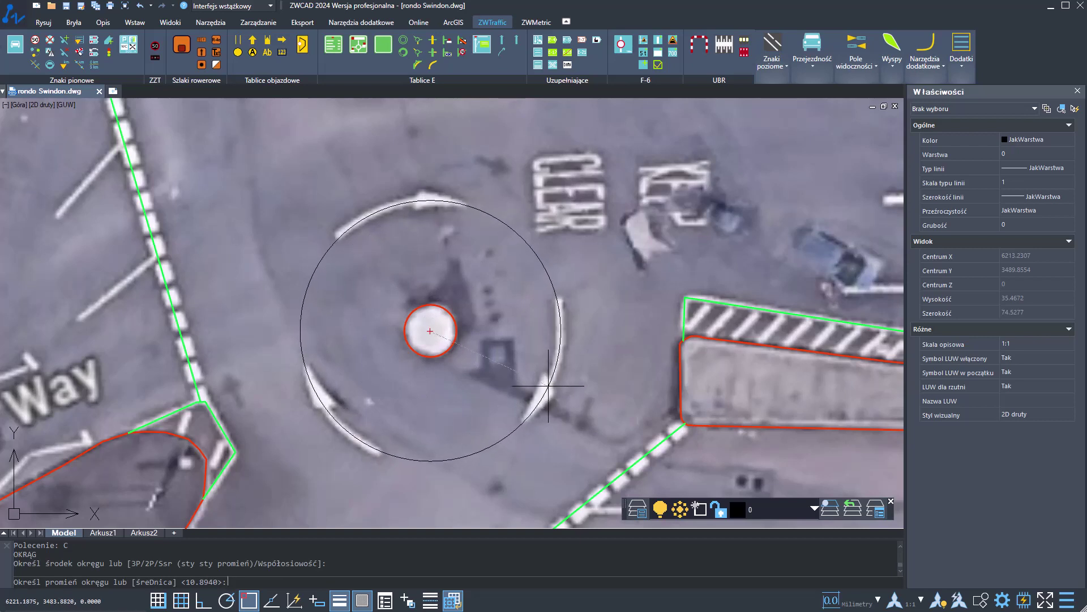
click(549, 385)
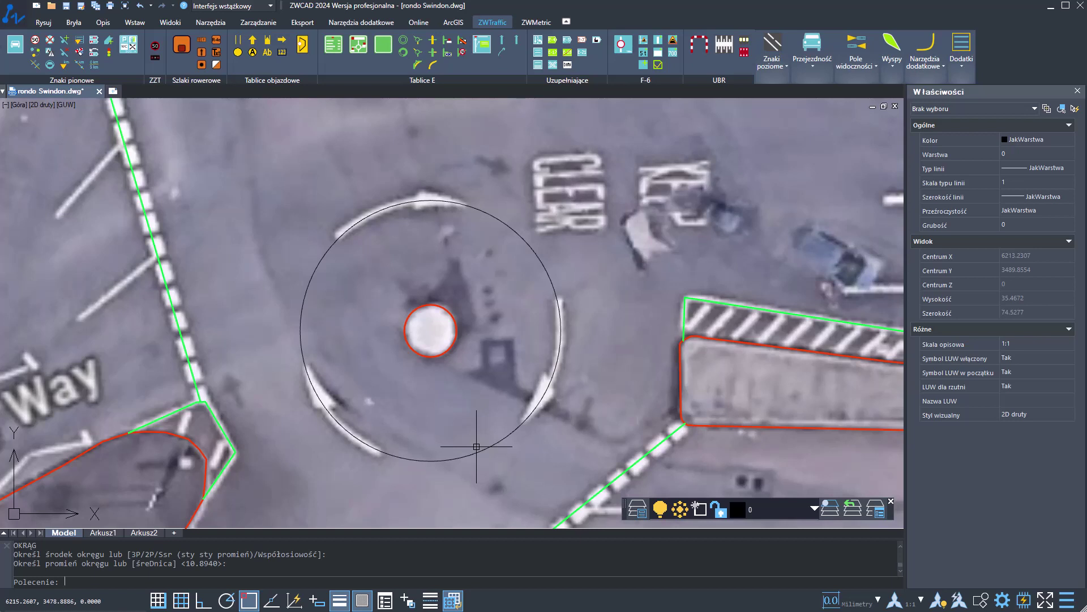
Divide the new circle around the mini-roundabout into 6 segments with the Divide (PODZIEL) command.
text(div)
key(Return)
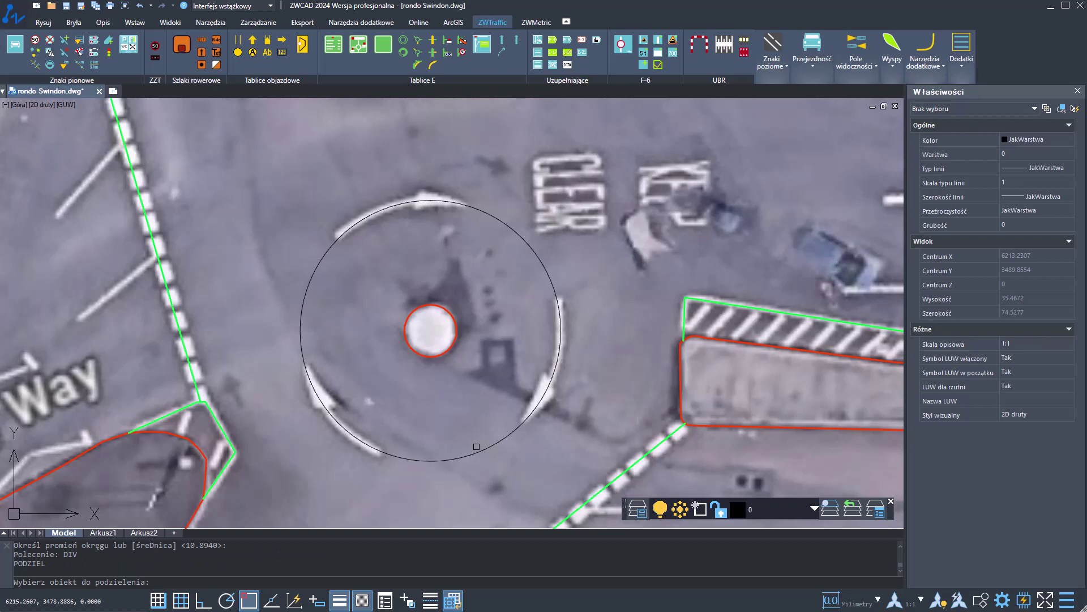
click(516, 432)
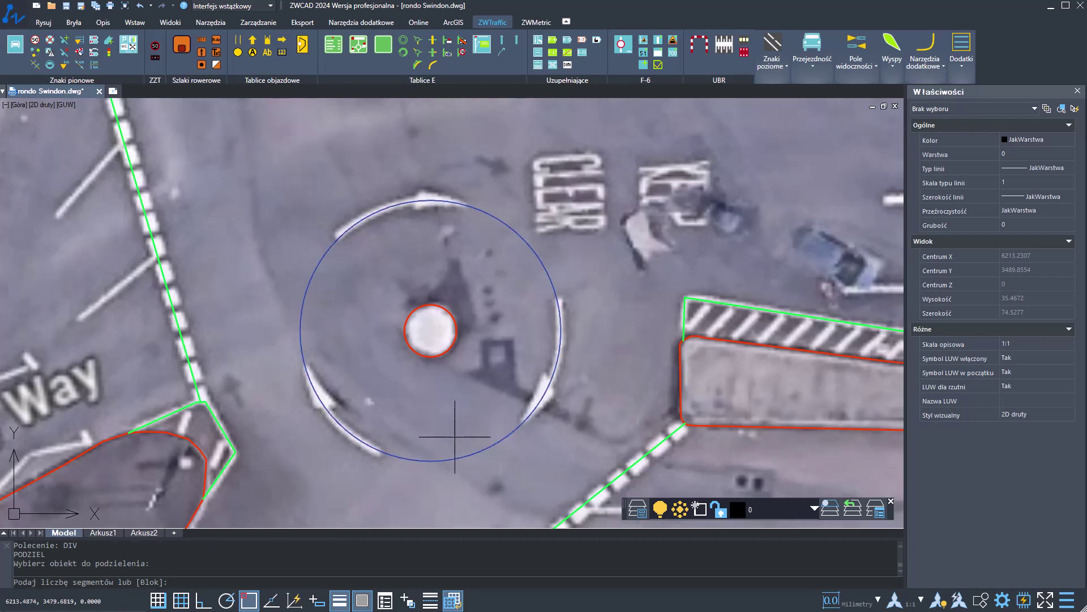
text(6)
key(Return)
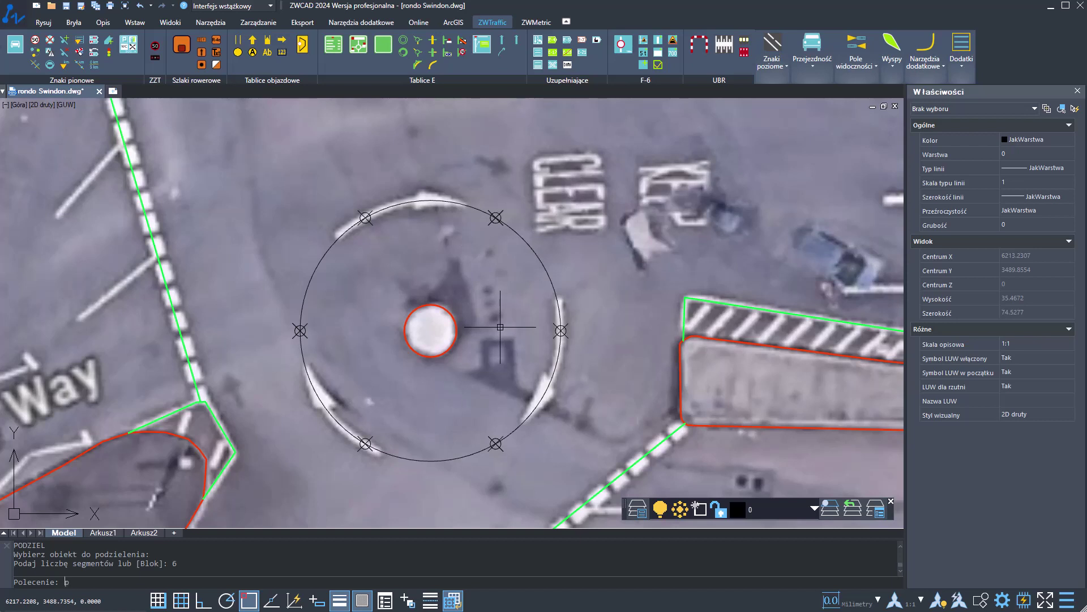
Change the point style to a plain dot through the settings option of the Point (PUNKT) command.
text(o)
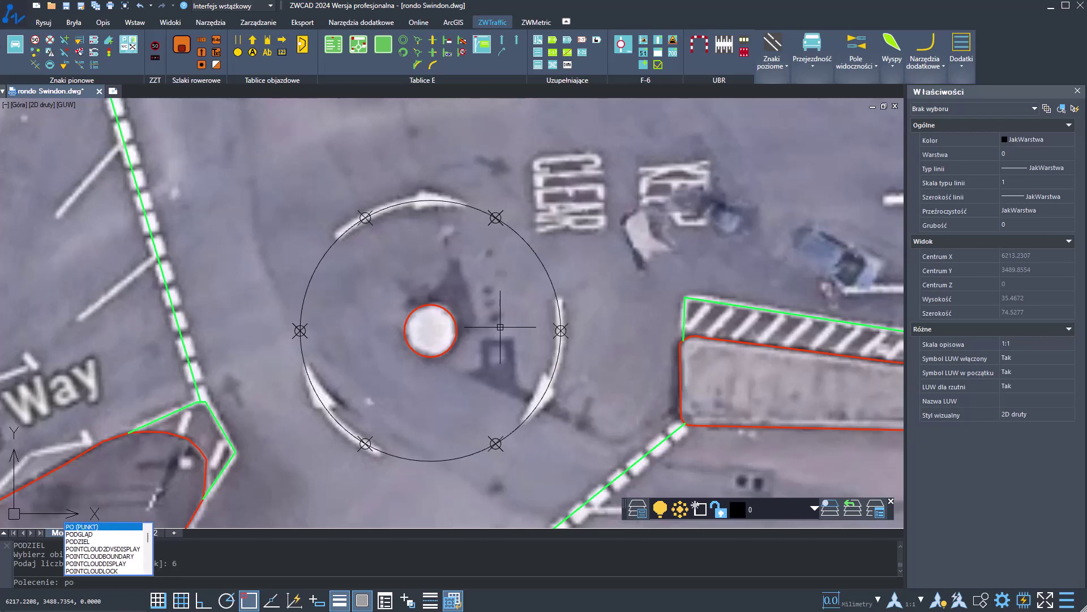
key(Return)
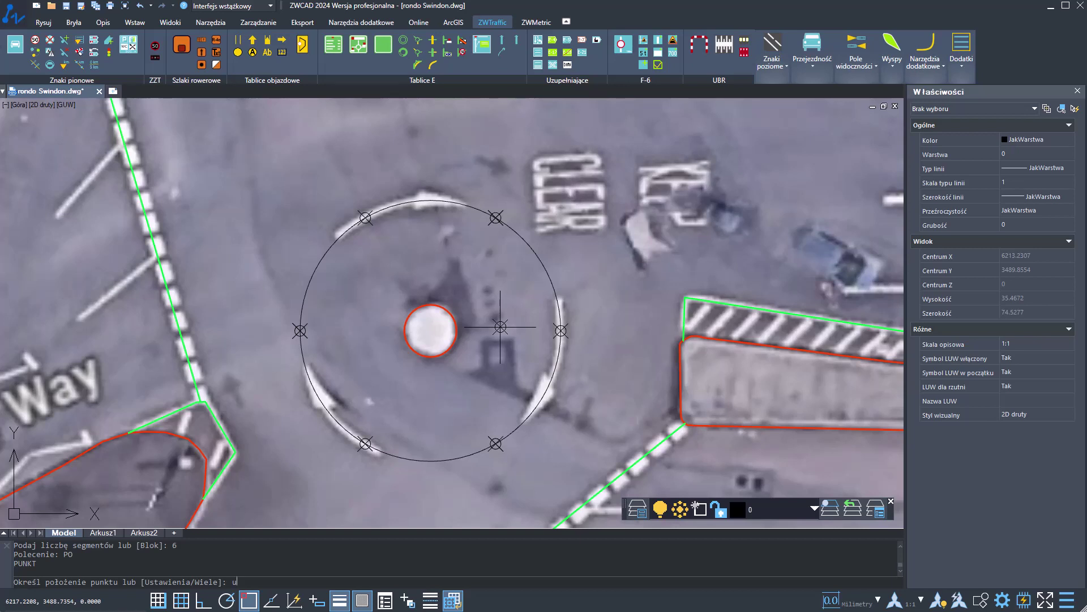
key(Return)
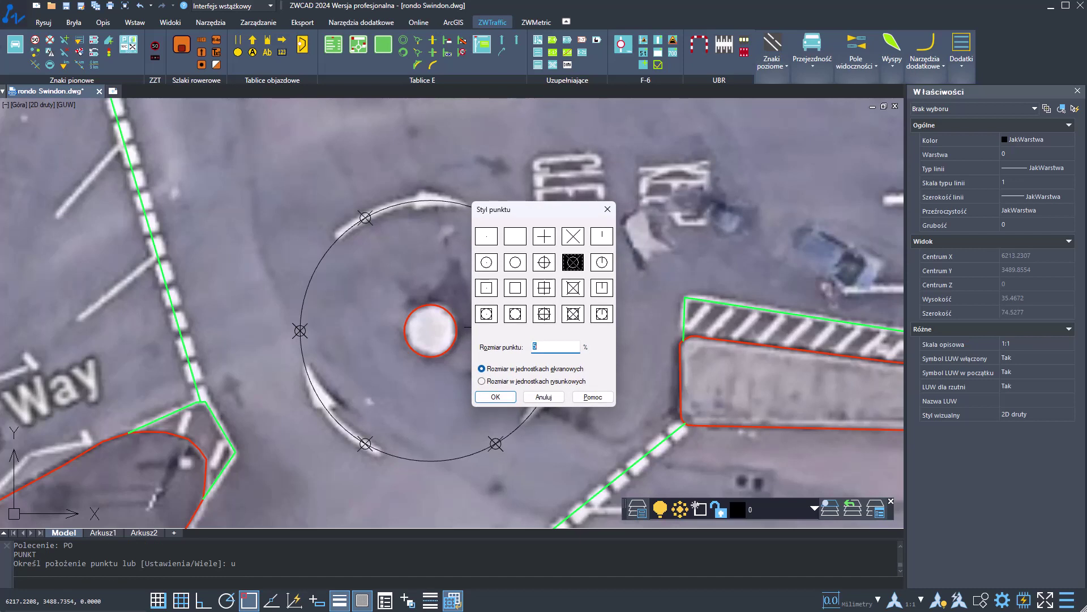
click(491, 240)
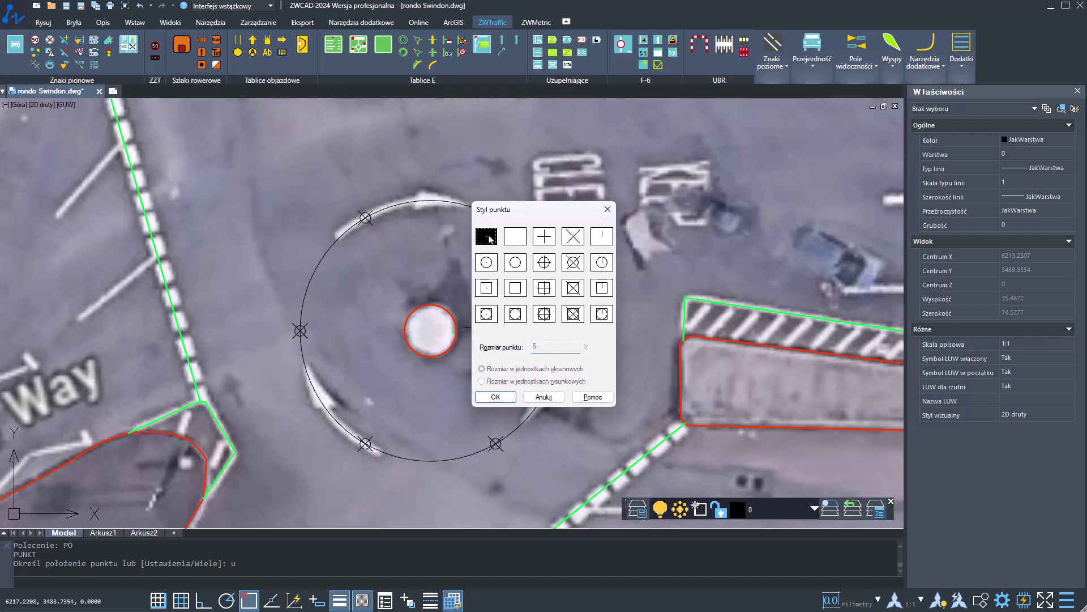
click(496, 396)
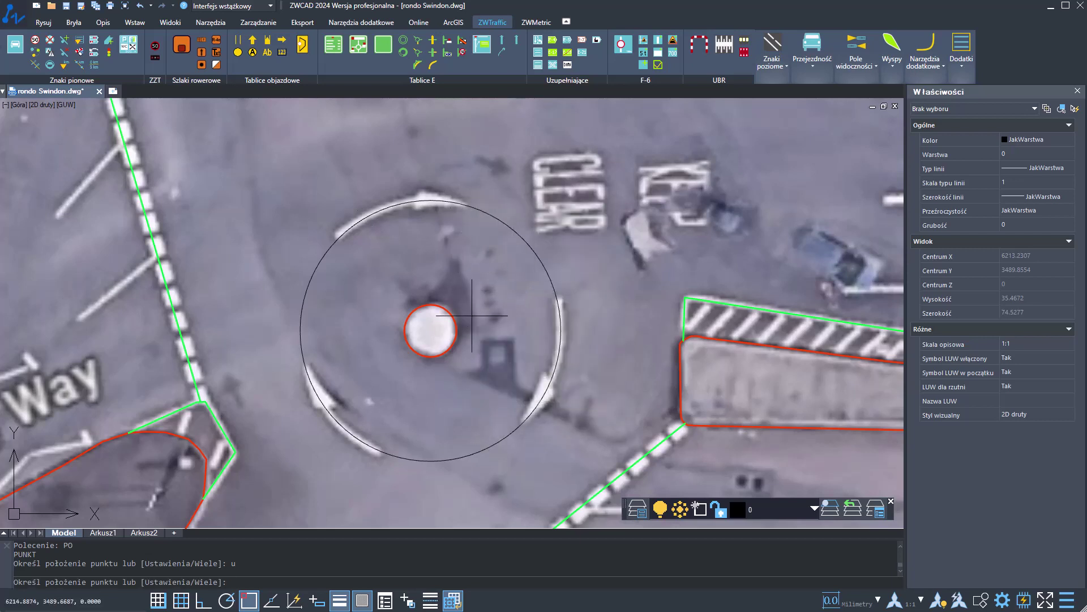
Set the point style to the circle with a diagonal cross and end the Point command.
text(u)
key(Return)
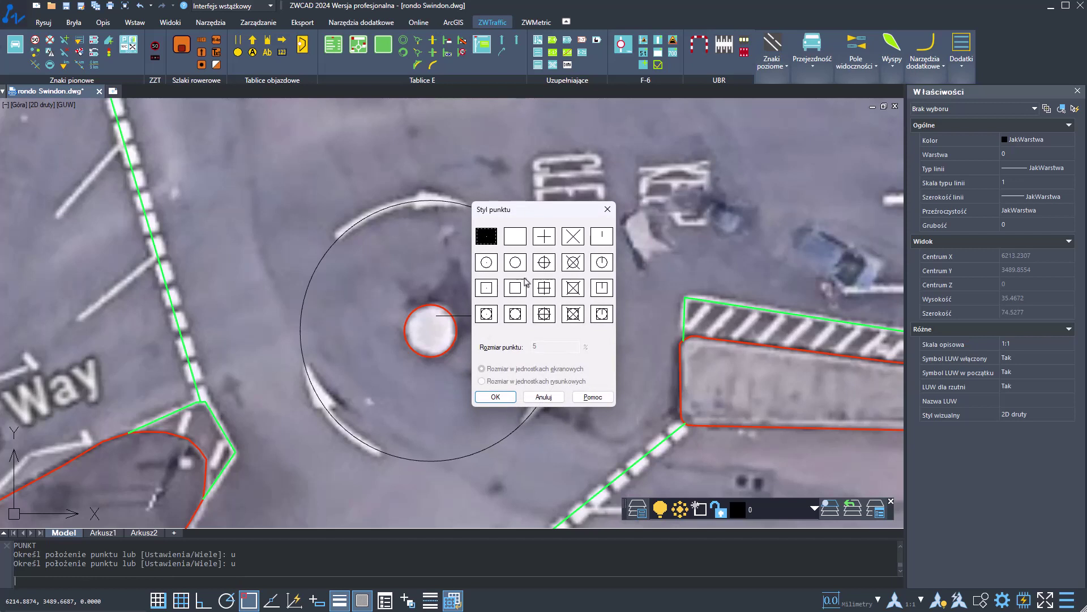
click(571, 270)
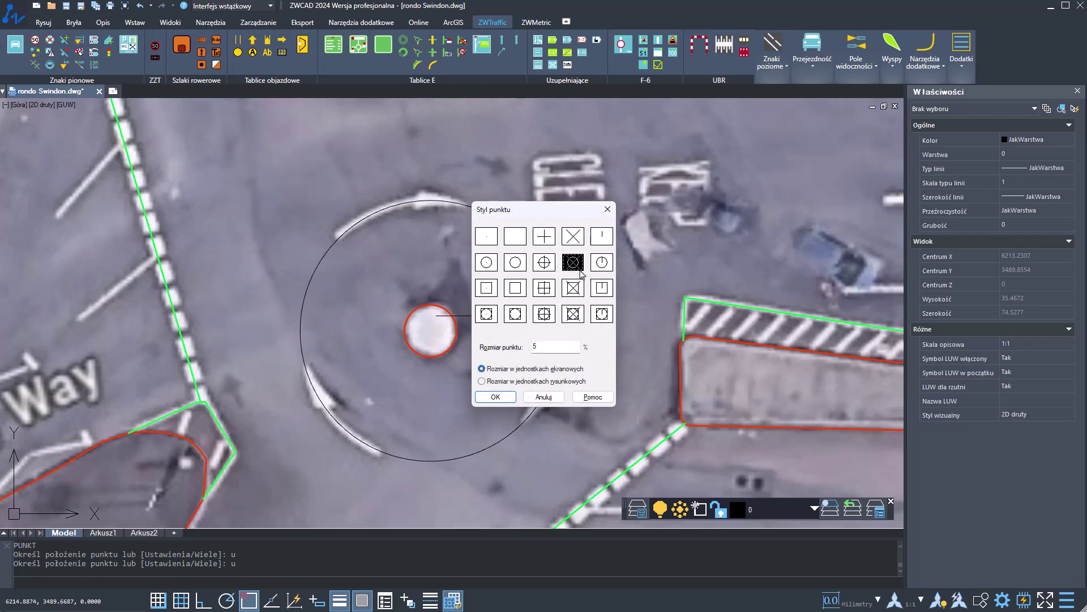
click(495, 397)
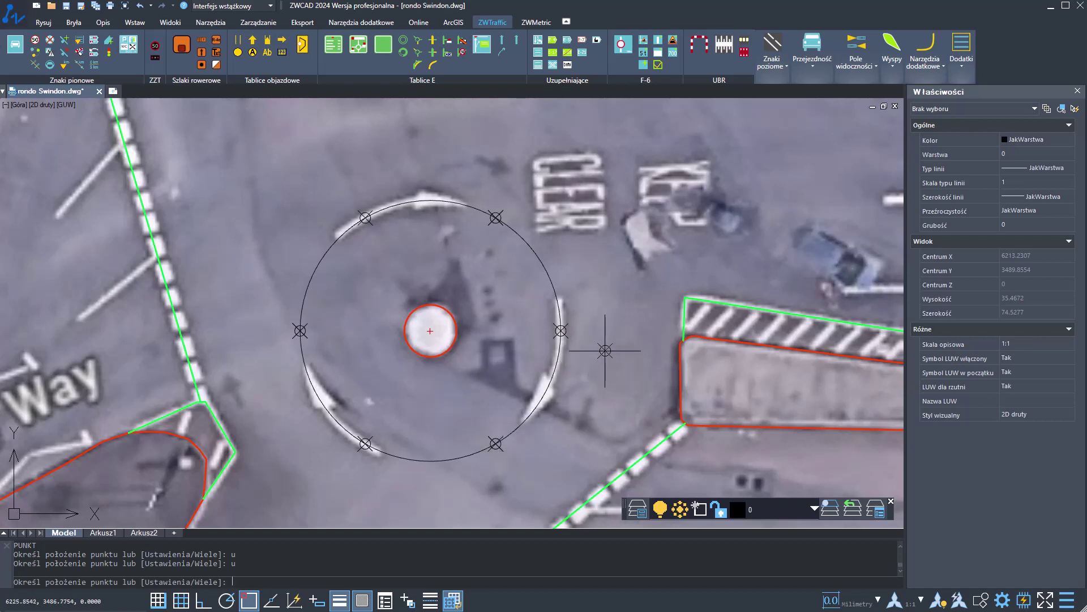
key(Escape)
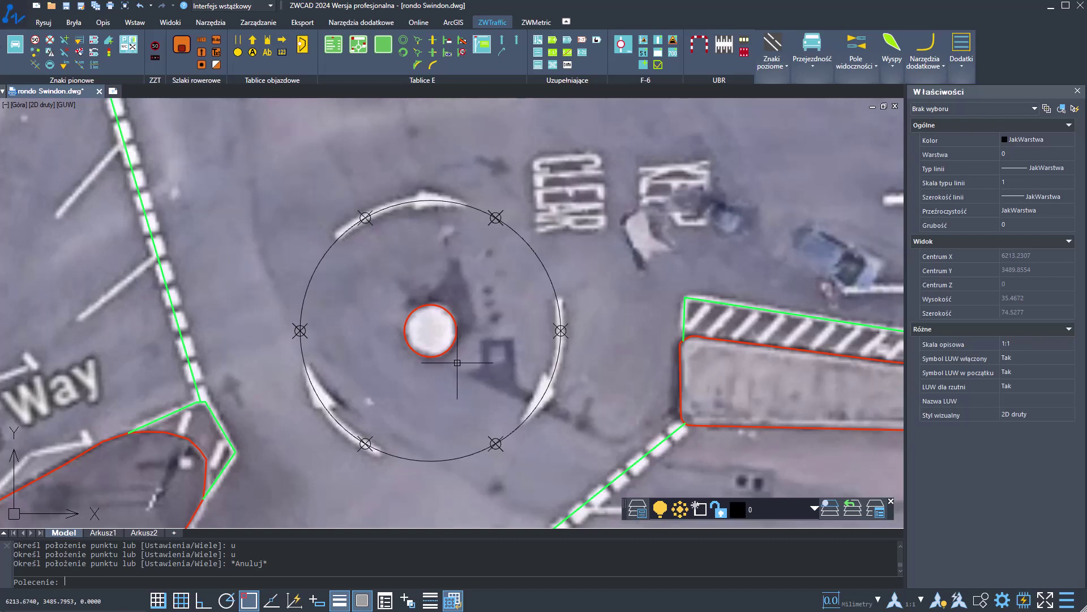
click(51, 24)
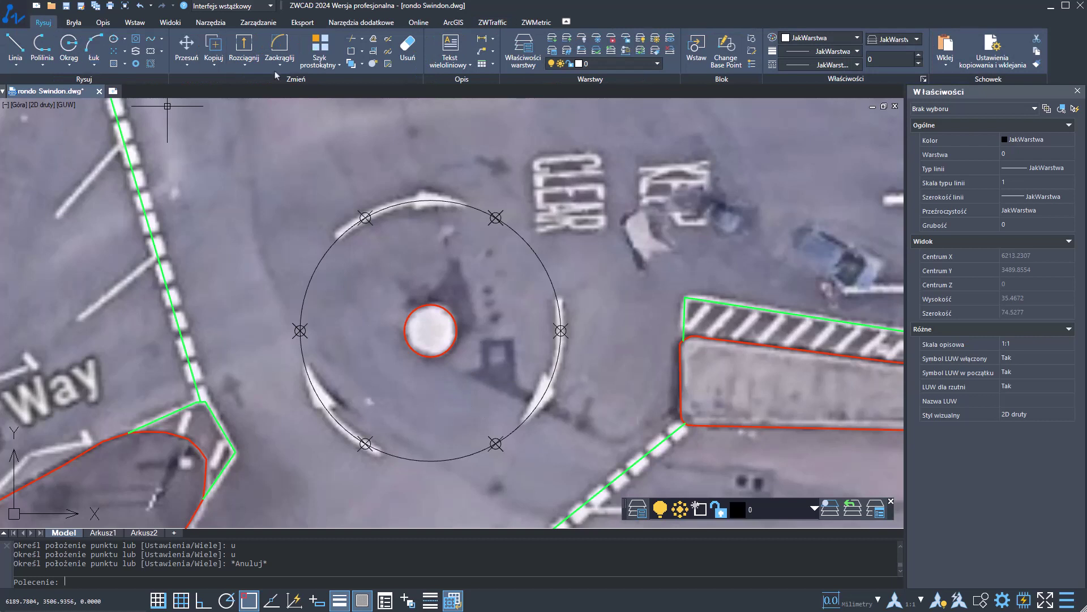
click(362, 52)
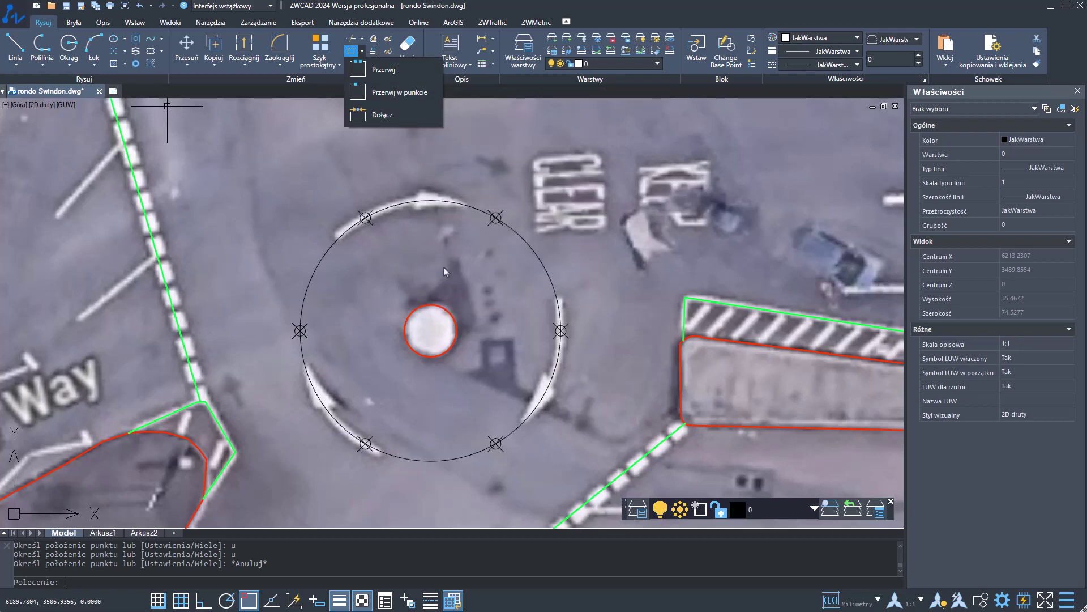
click(444, 267)
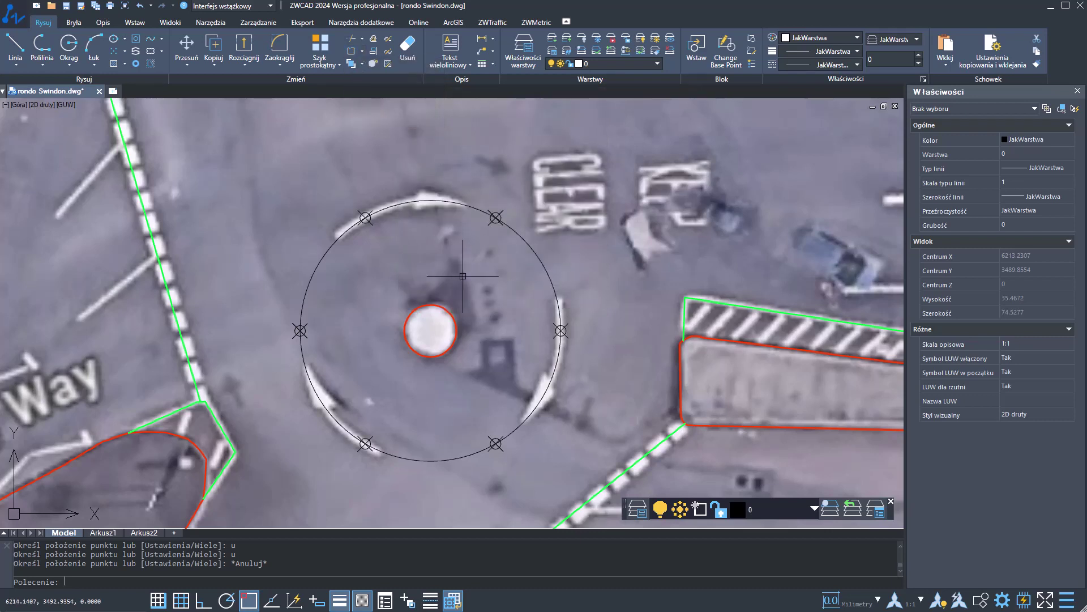
Break (PRZERWIJ) the circle using the first-point option, from the upper-right division point to the one directly right of the island, leaving only that arc.
text(br)
key(Return)
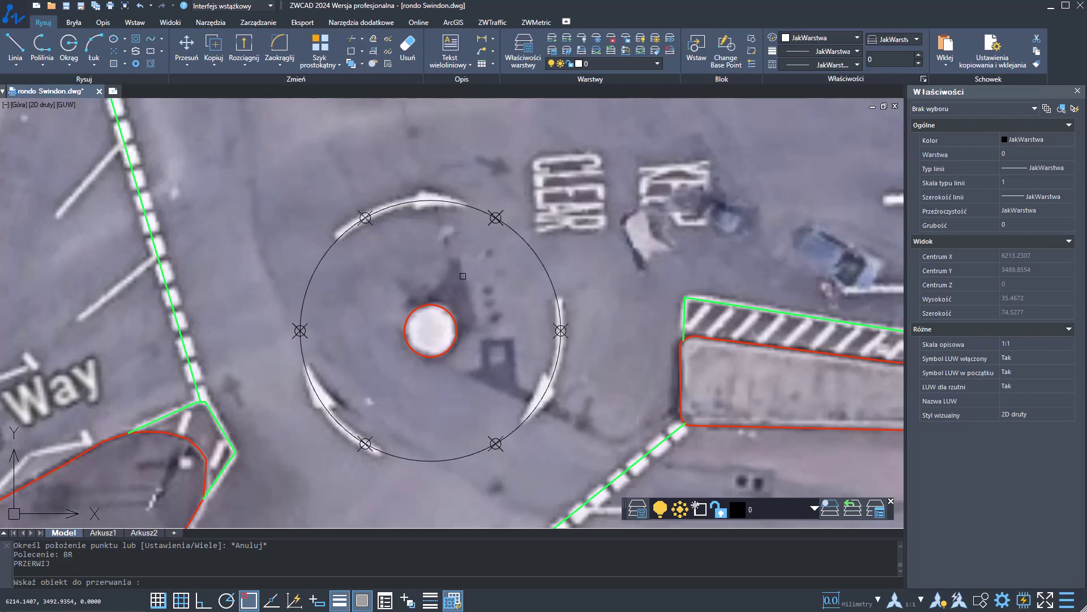
click(362, 51)
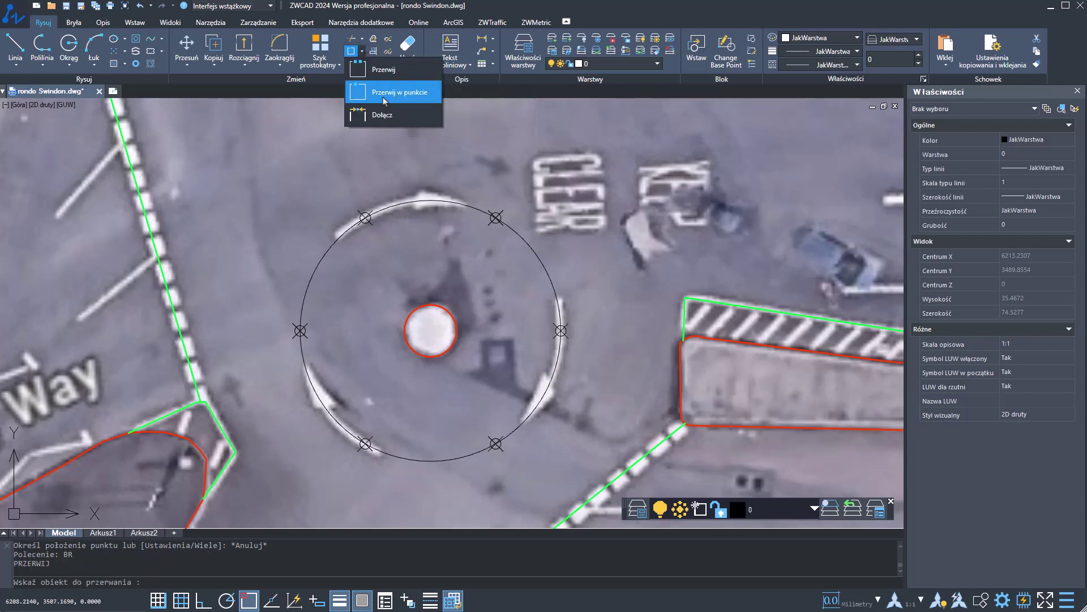
click(453, 251)
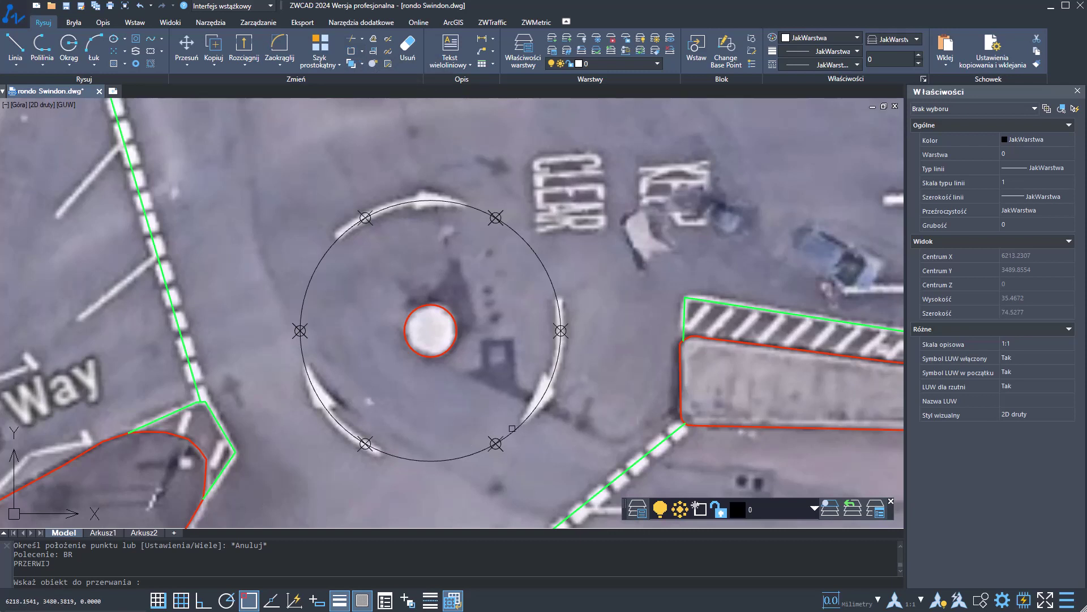
click(510, 432)
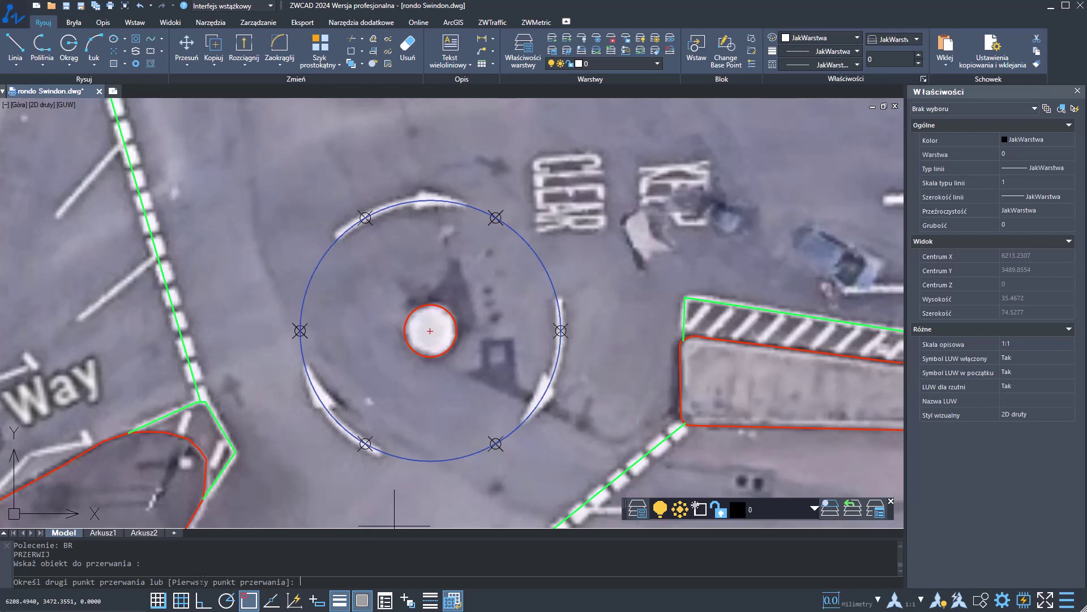
text(p)
key(Return)
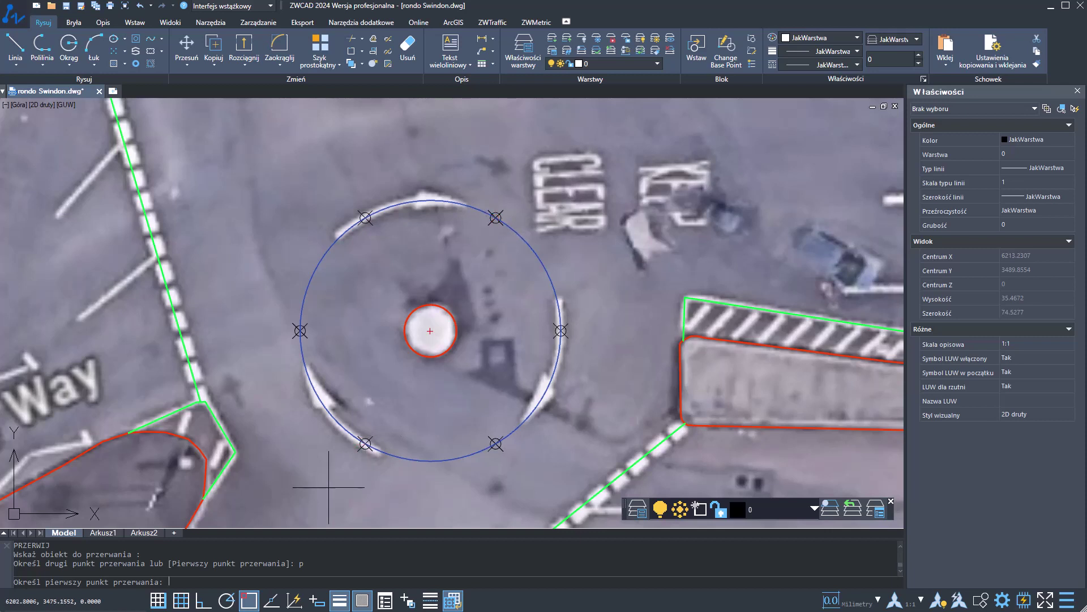
right_click(255, 598)
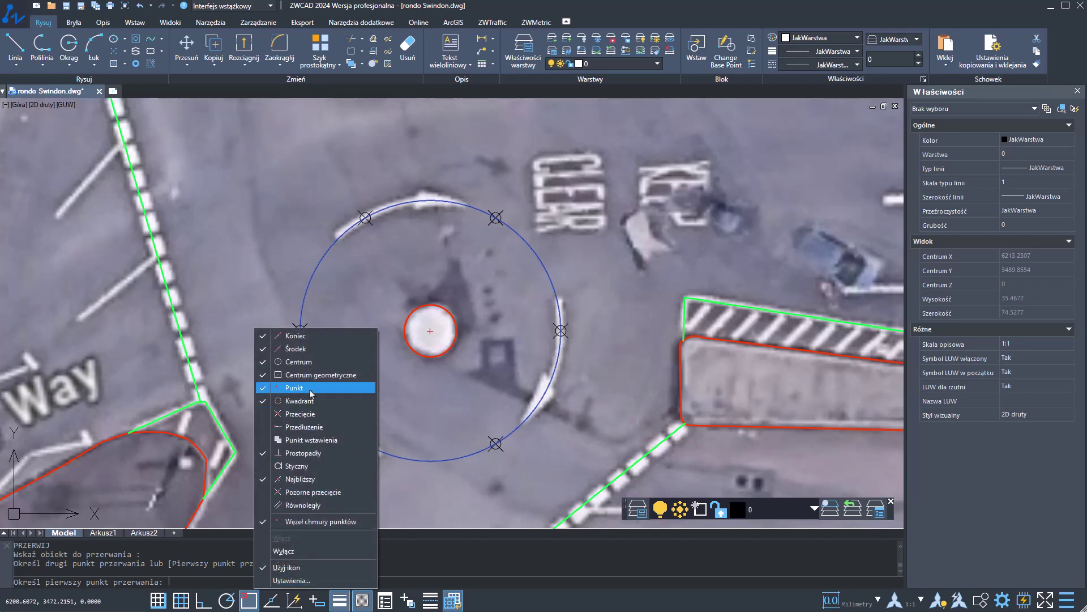
click(484, 289)
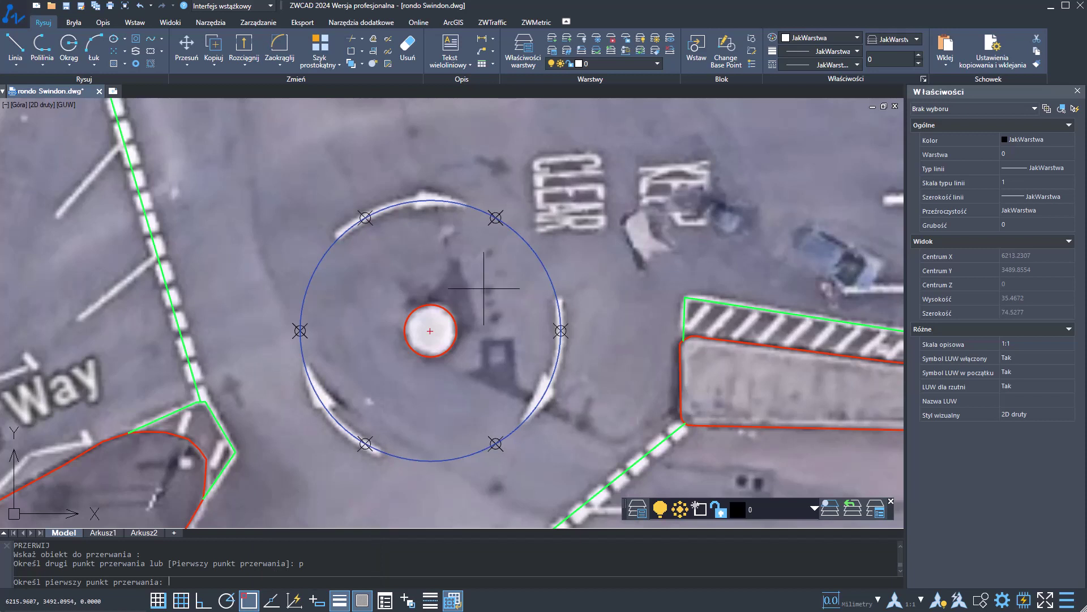
click(495, 218)
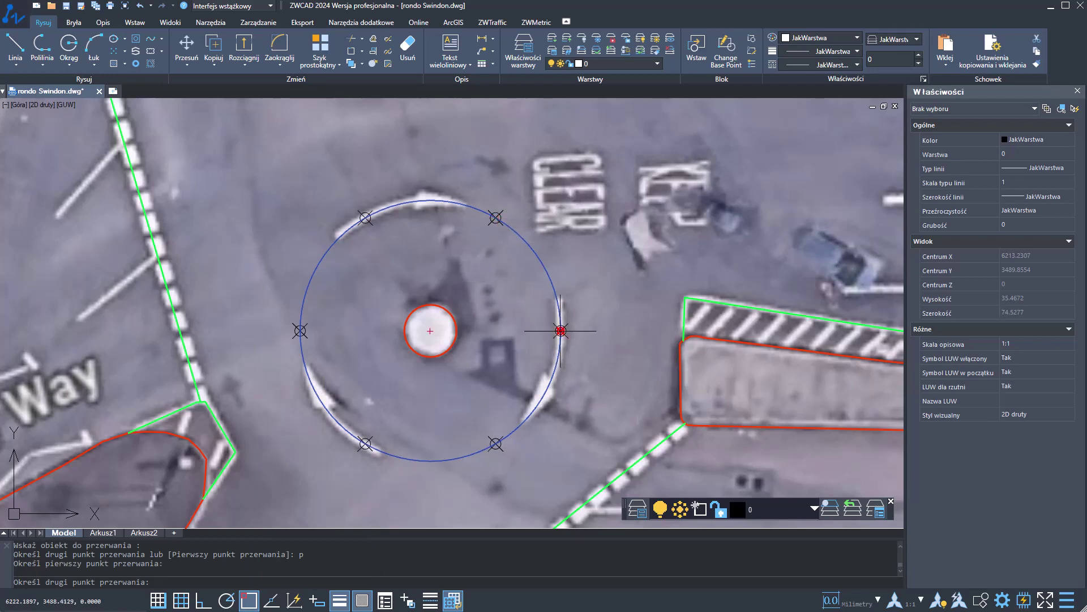
click(560, 330)
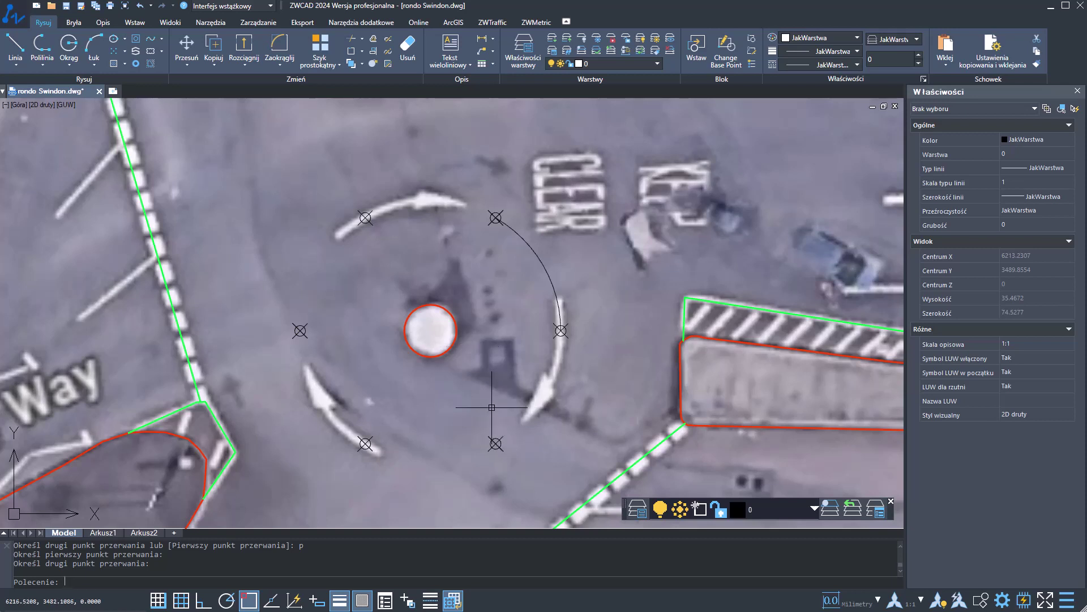
Delete all the division points around the mini-roundabout by selecting one and extending the selection to similar objects.
click(495, 443)
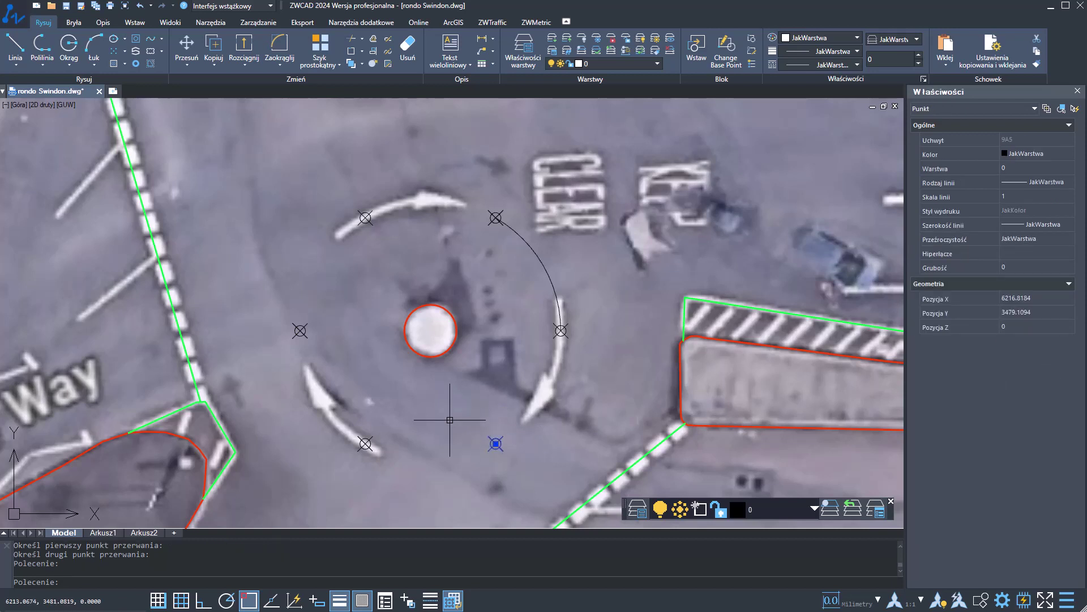
right_click(464, 377)
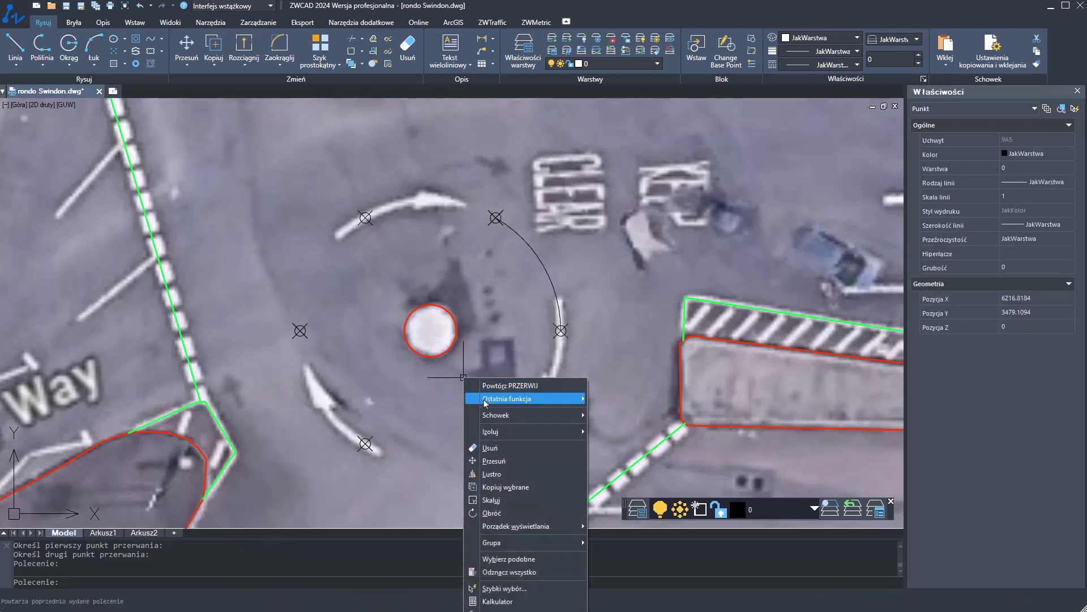
click(522, 559)
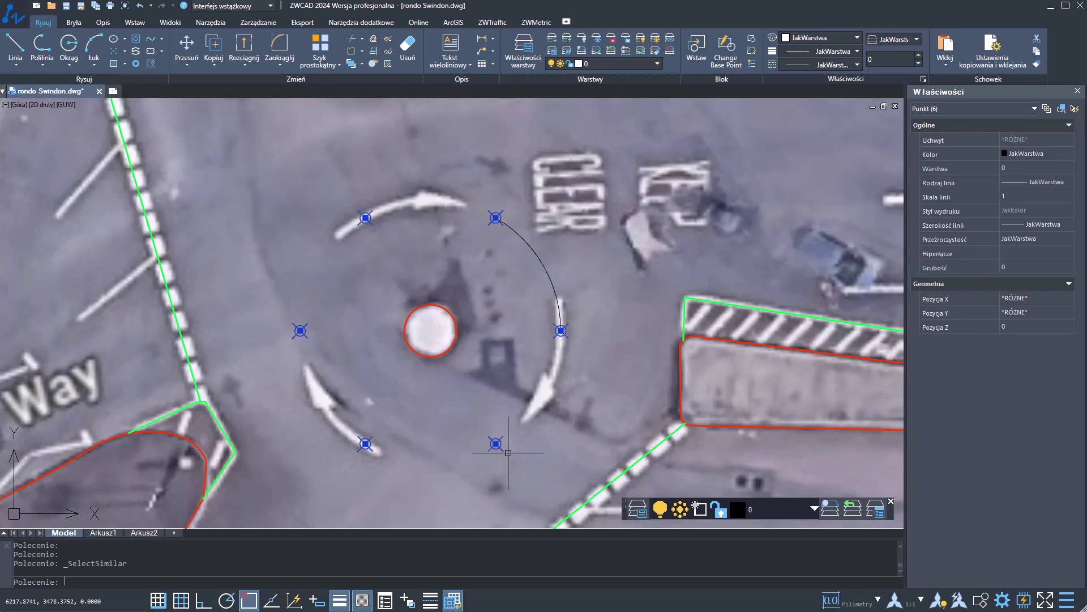
key(Delete)
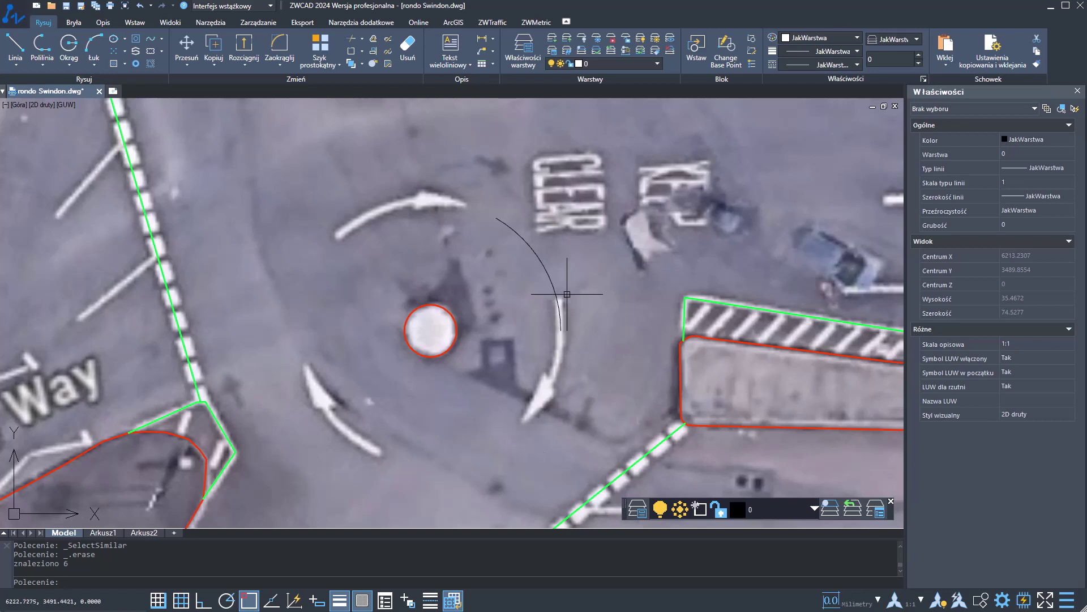
Convert the remaining arc beside the mini-roundabout to a polyline with the EDPLIN command and leave the command.
click(551, 280)
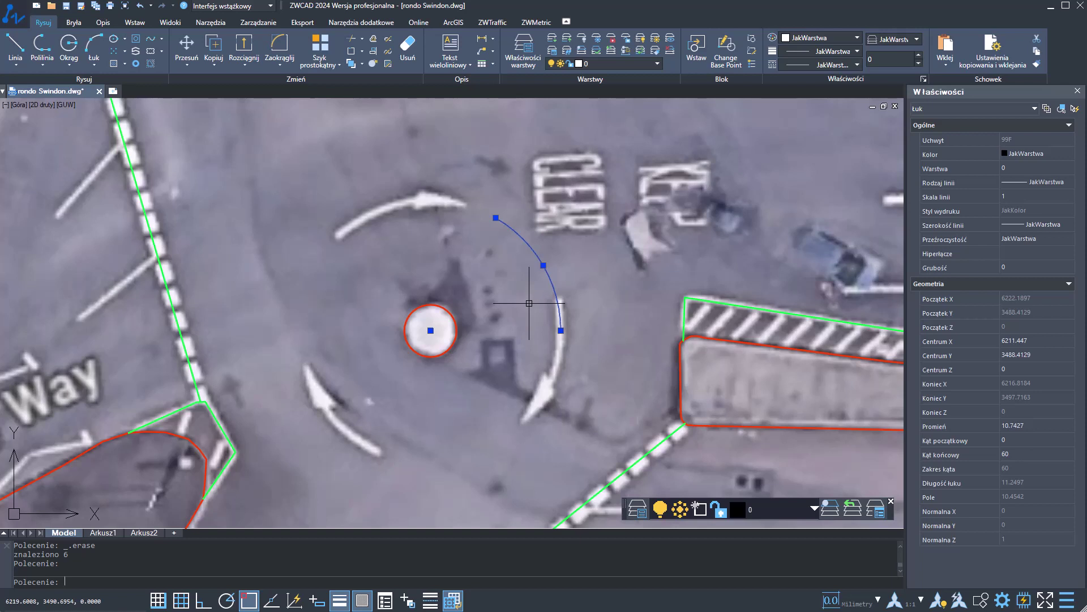
text(pe)
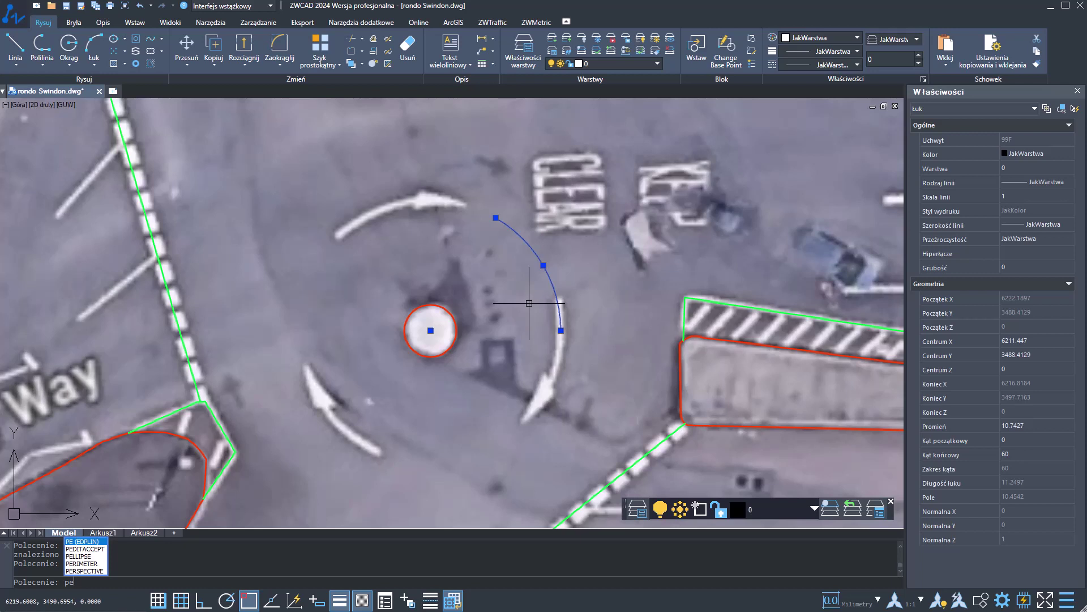
key(Return)
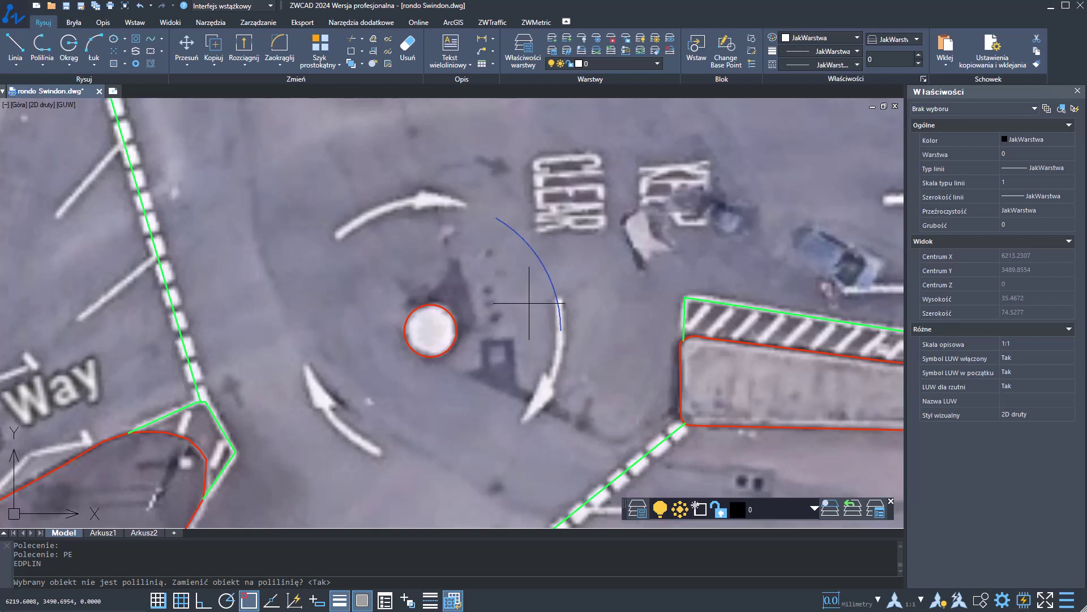
key(Return)
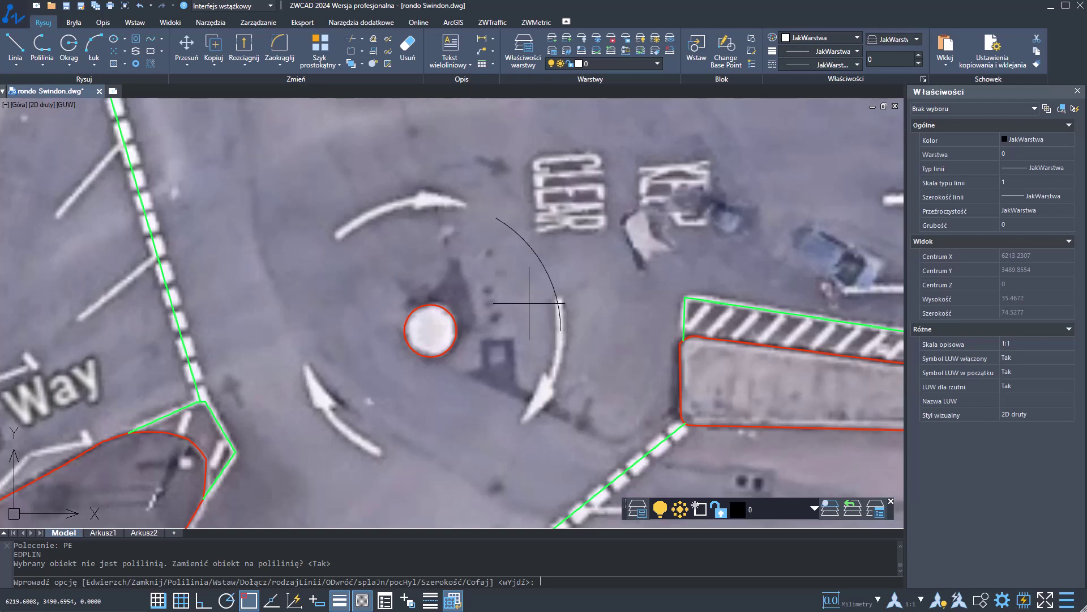
key(Escape)
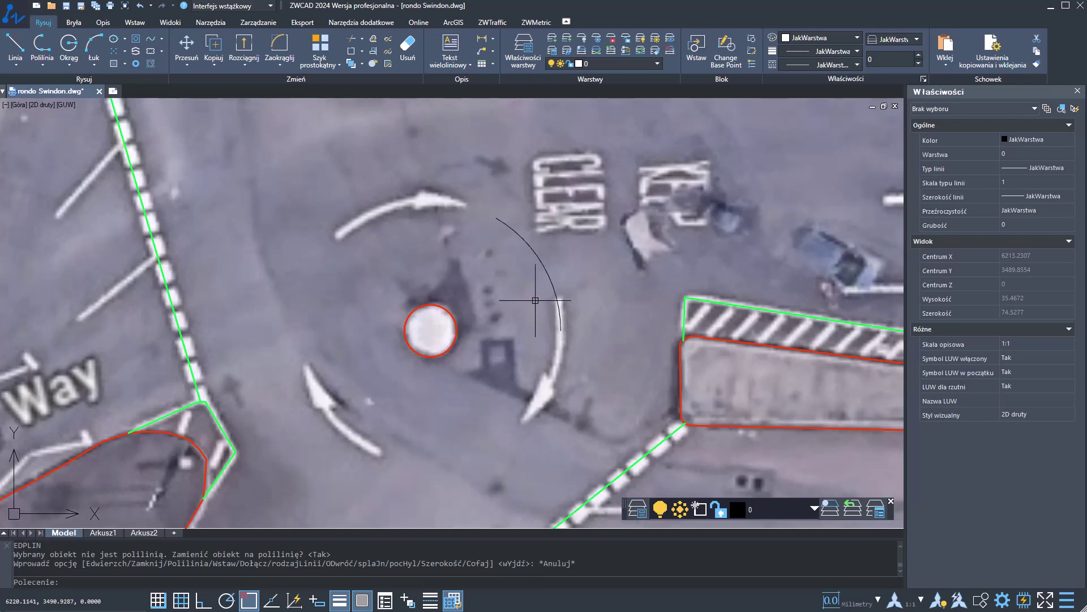
click(534, 253)
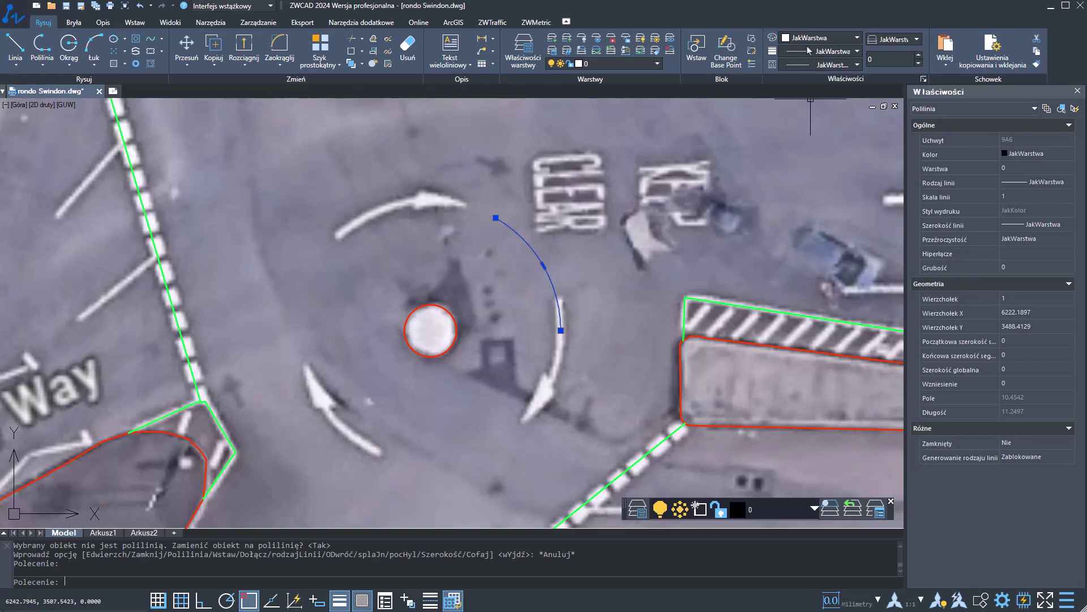
click(522, 50)
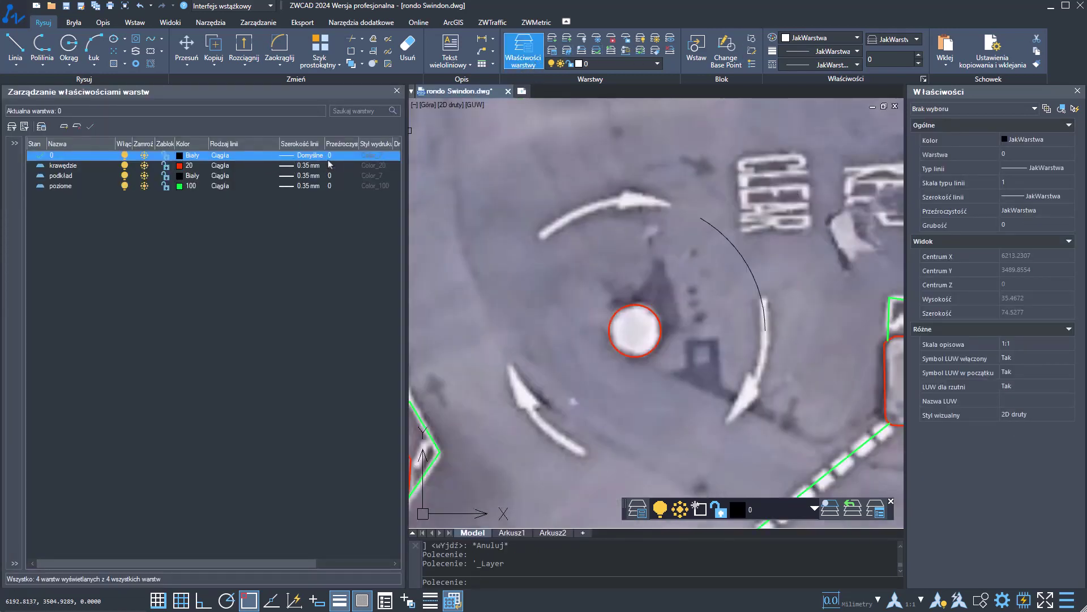
click(397, 91)
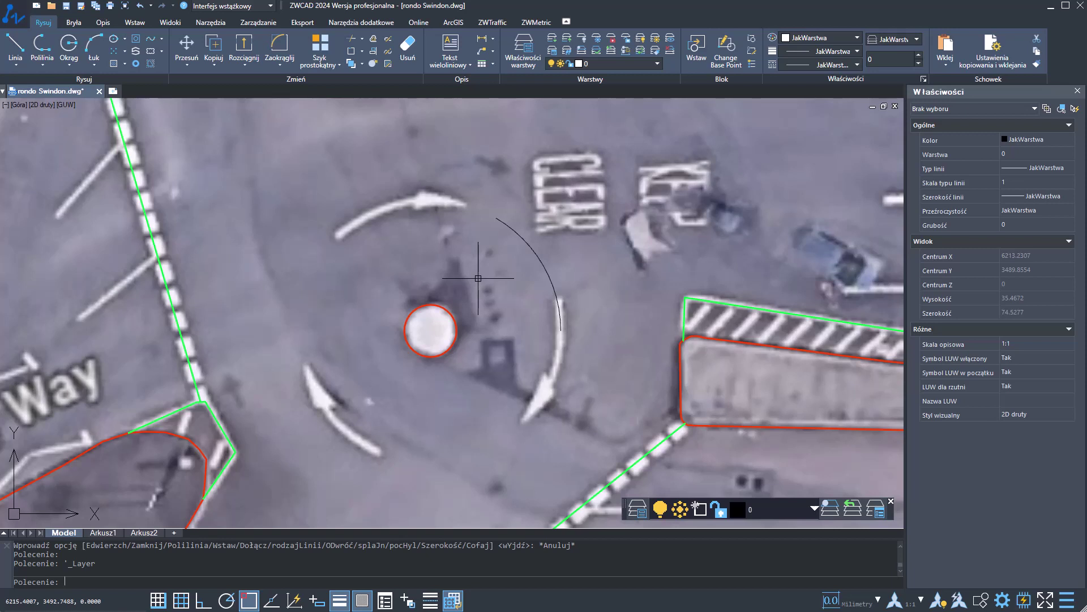
Split the arc polyline in two with Break at Point (Przerwij w punkcie), at a Nearest-snapped point slightly below its middle.
click(543, 265)
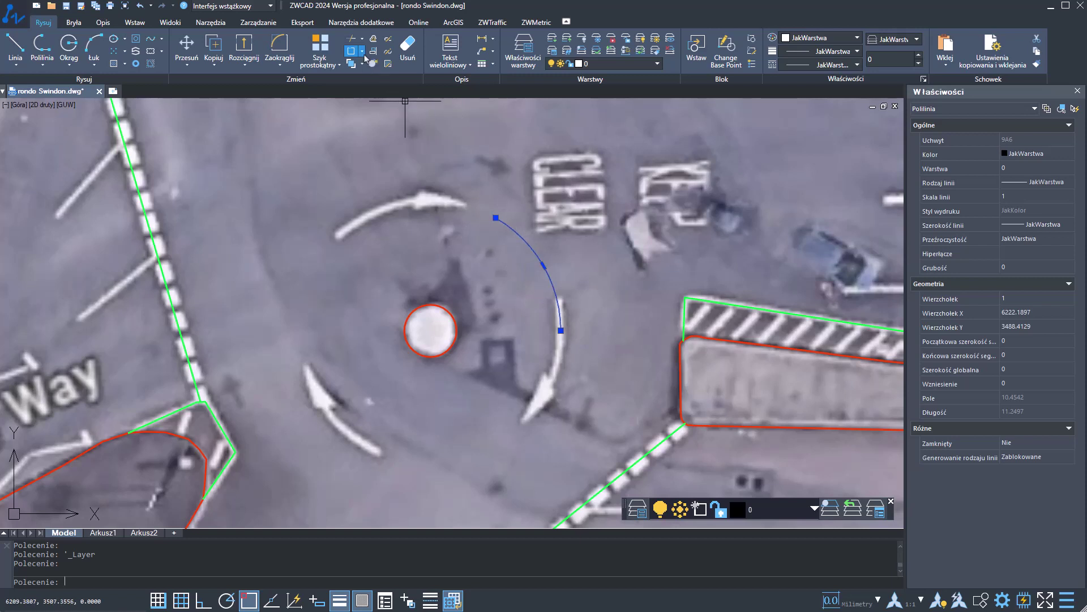
click(361, 51)
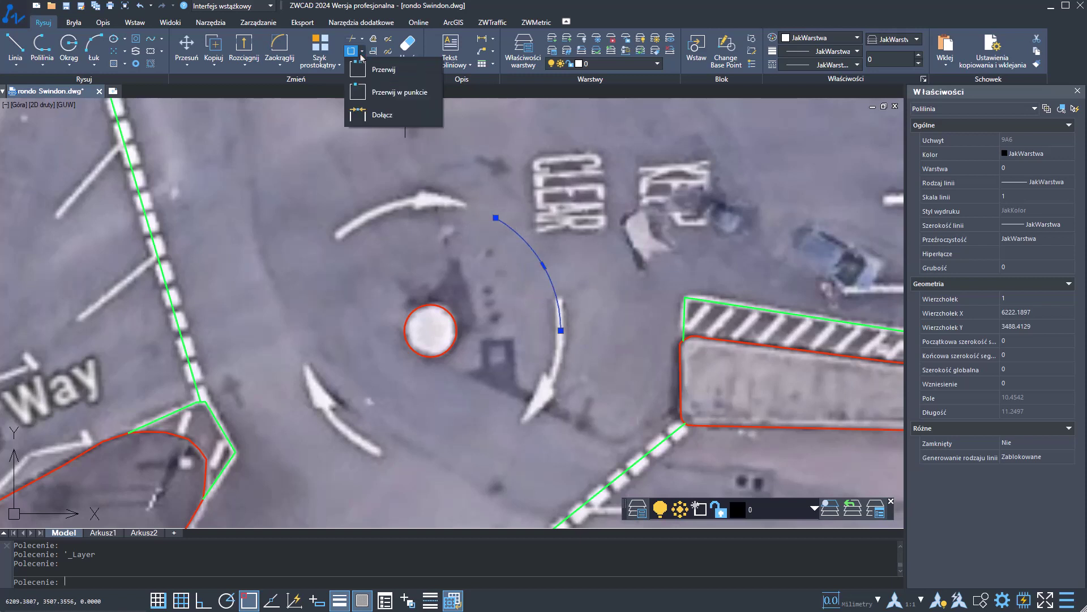
click(396, 92)
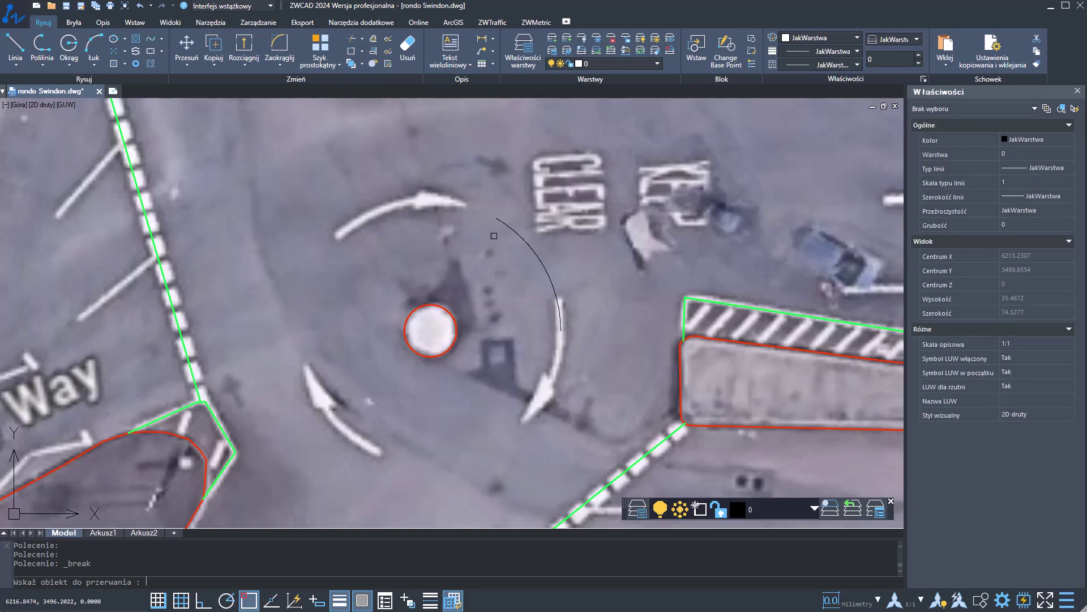
click(543, 261)
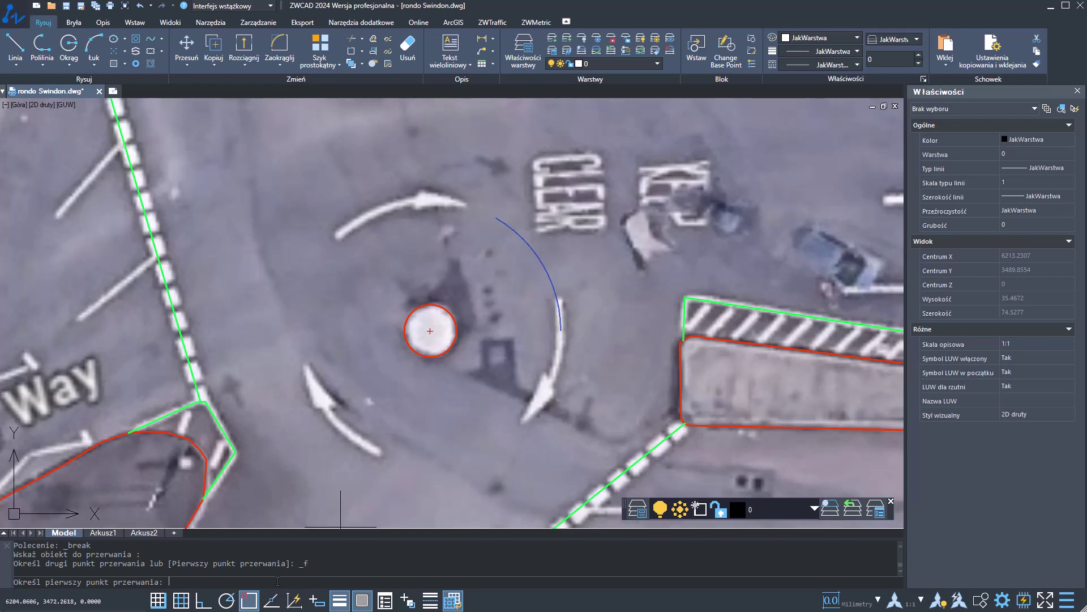
shift+right_click(306, 484)
click(304, 480)
right_click(256, 603)
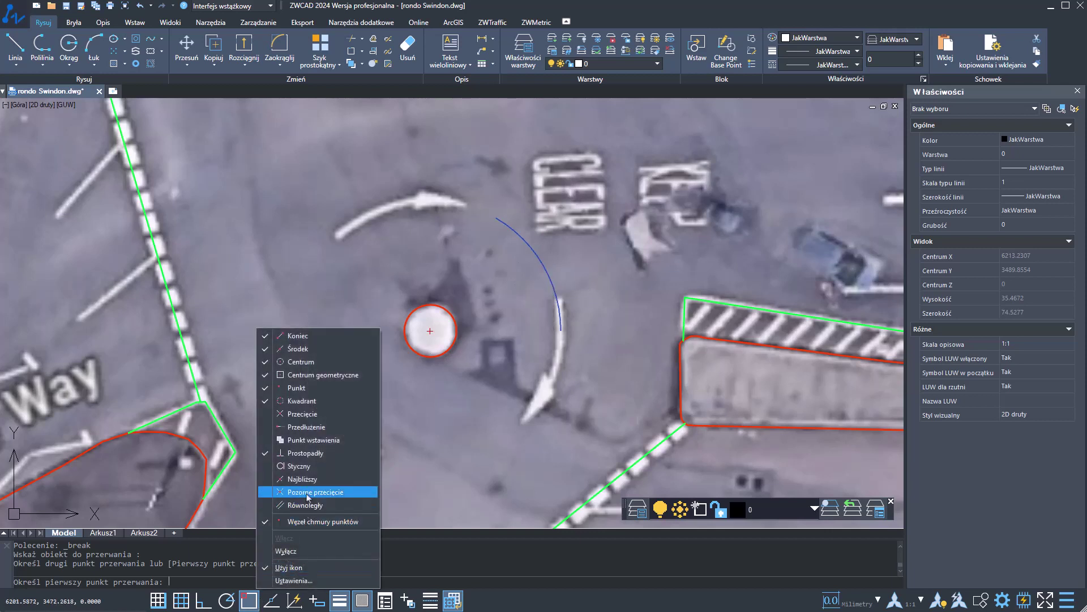
click(479, 415)
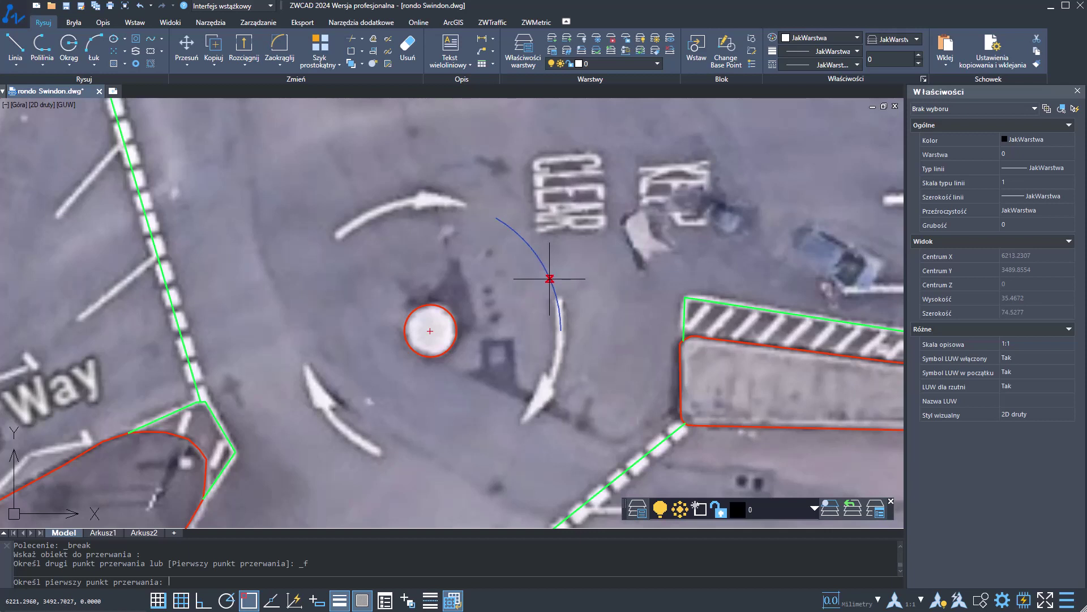
click(551, 282)
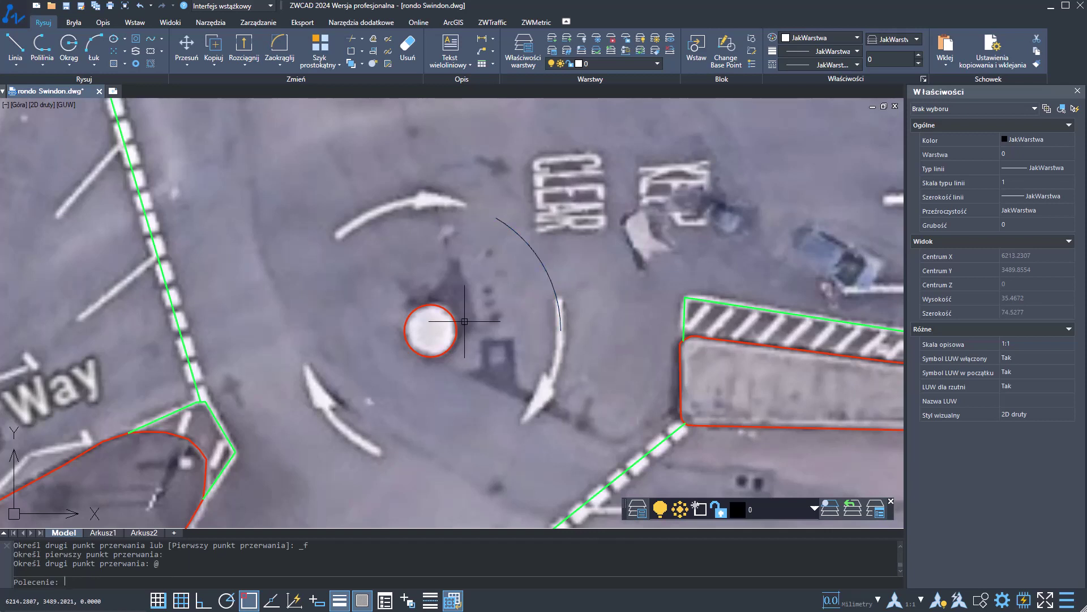
Set the global width (Szerokość globalna) of the upper arc piece to 0.5.
click(533, 255)
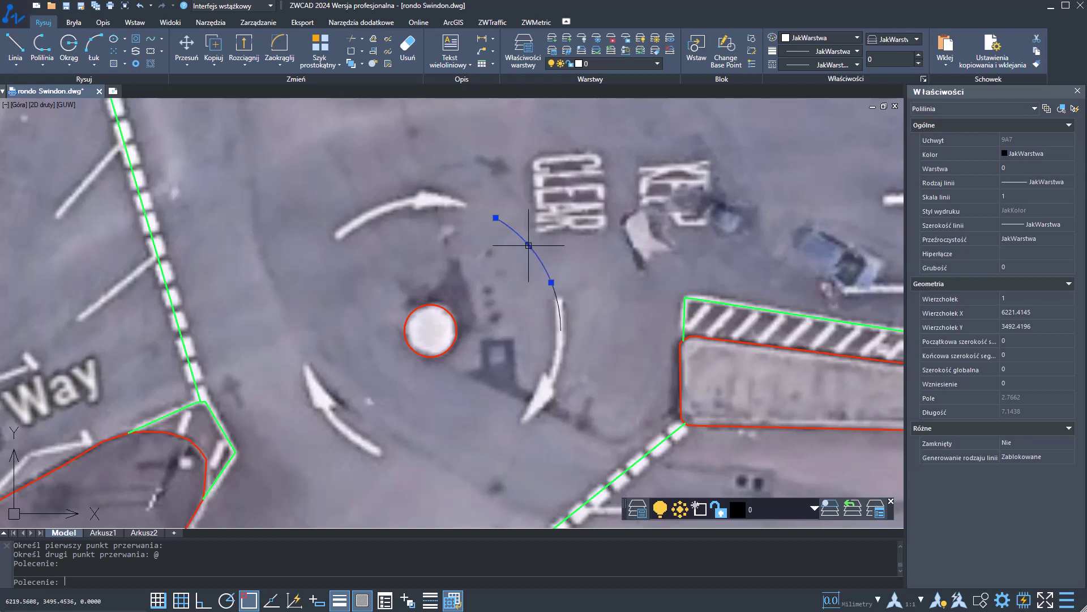
key(Escape)
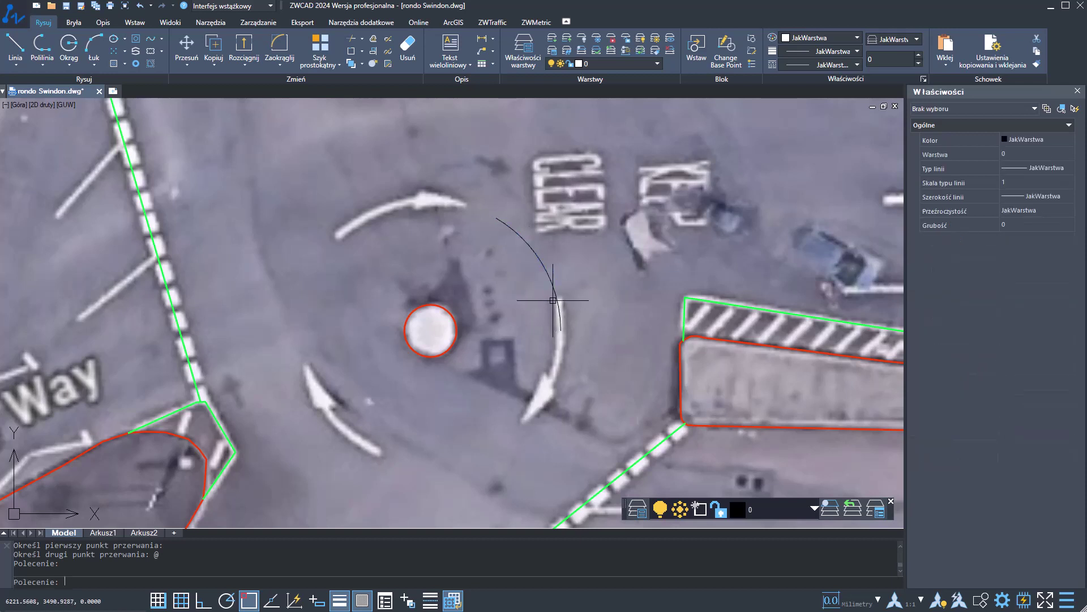
click(550, 274)
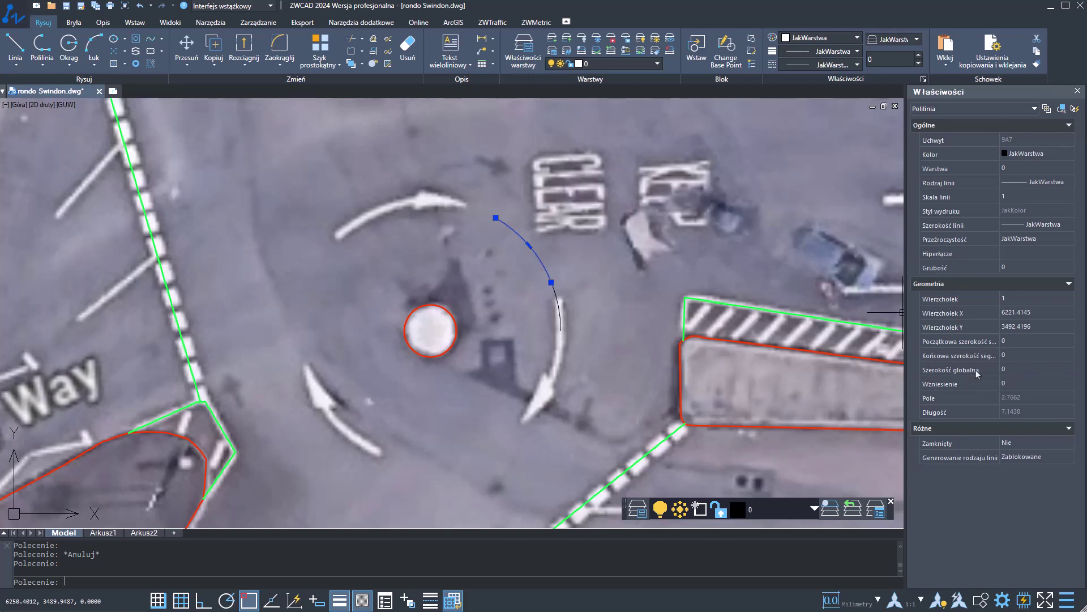
click(1007, 369)
key(Tab)
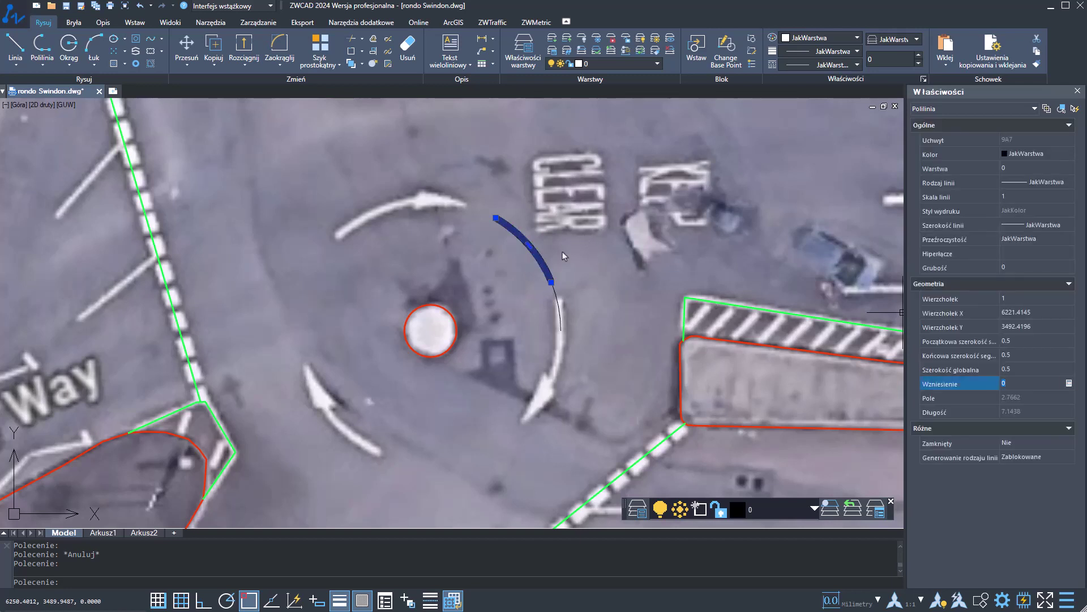
Shape the lower arc piece into an arrowhead by setting its start segment width to 0 and its end segment width to 2.
key(Escape)
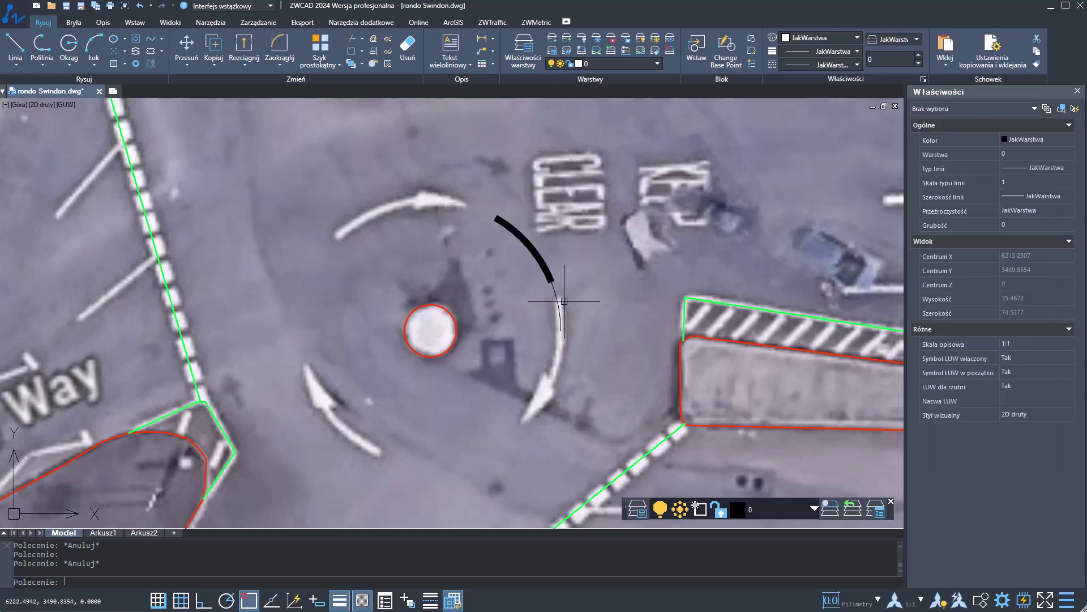
click(558, 301)
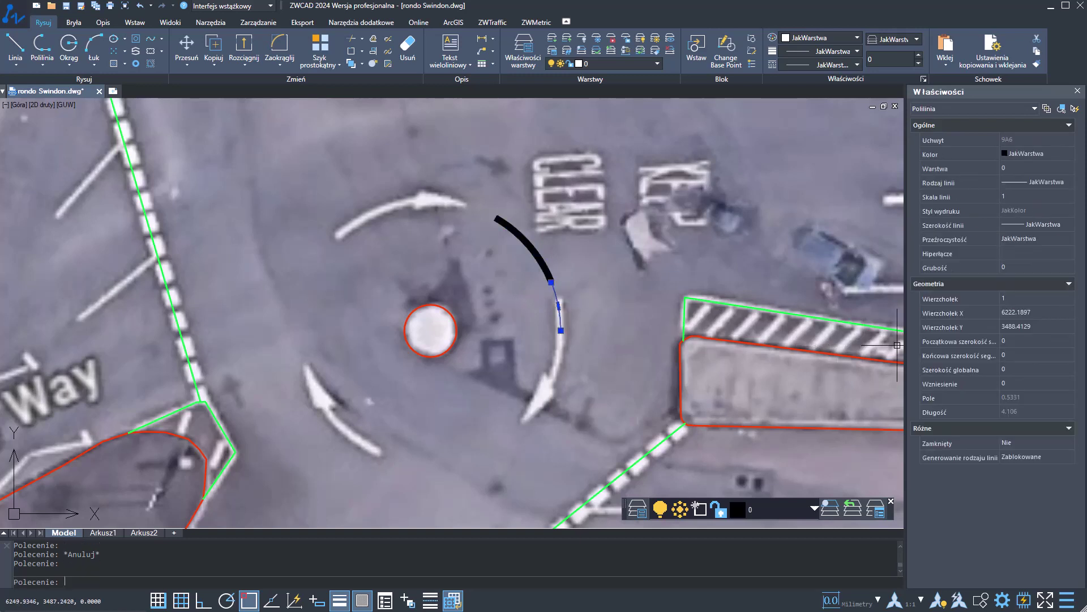
click(1018, 342)
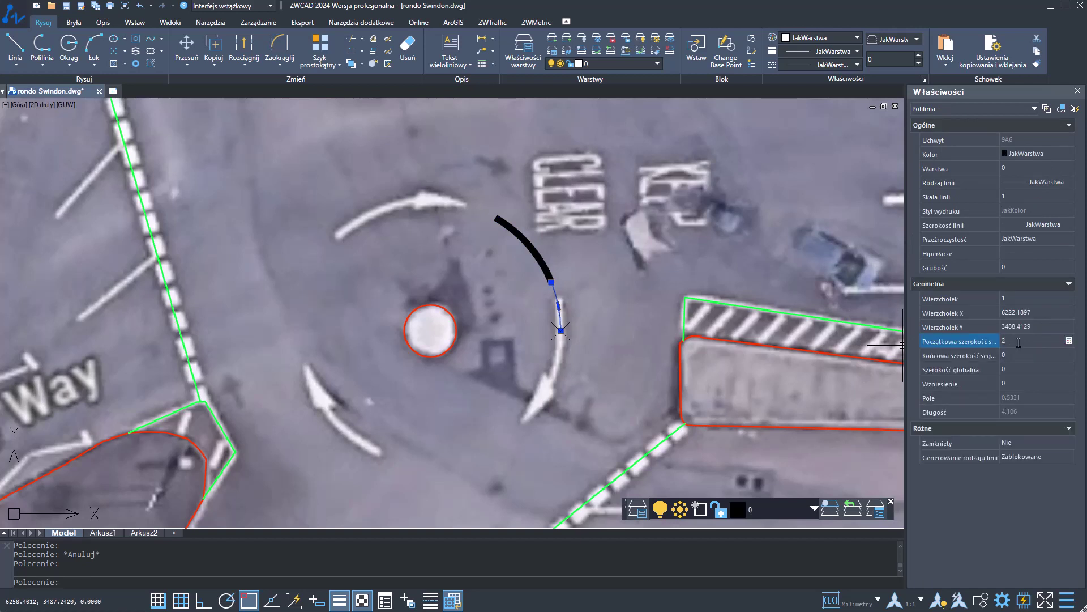
key(Tab)
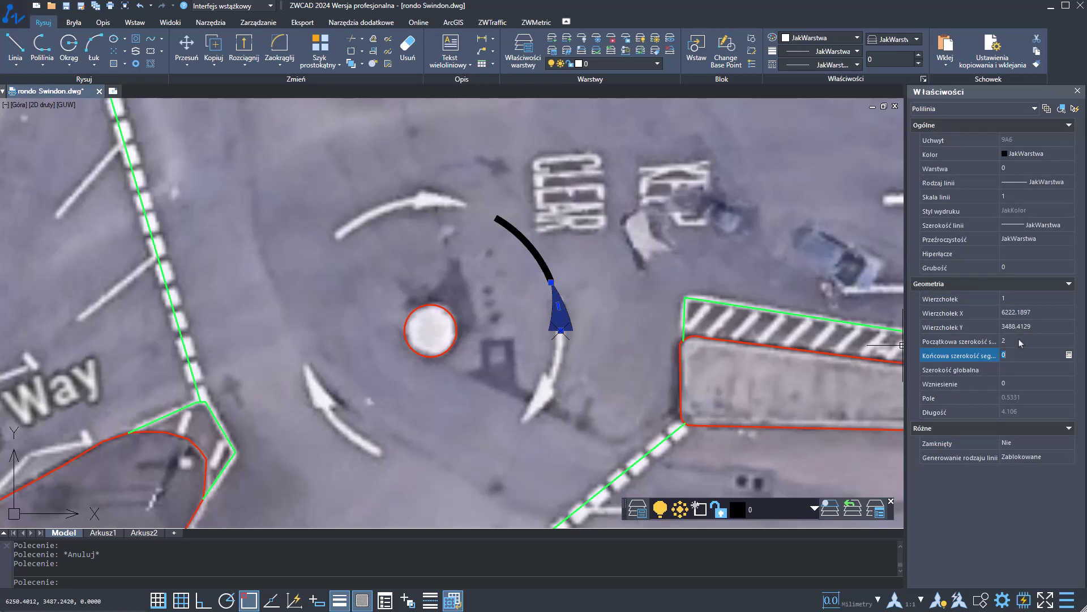
click(1016, 341)
key(BackSpace)
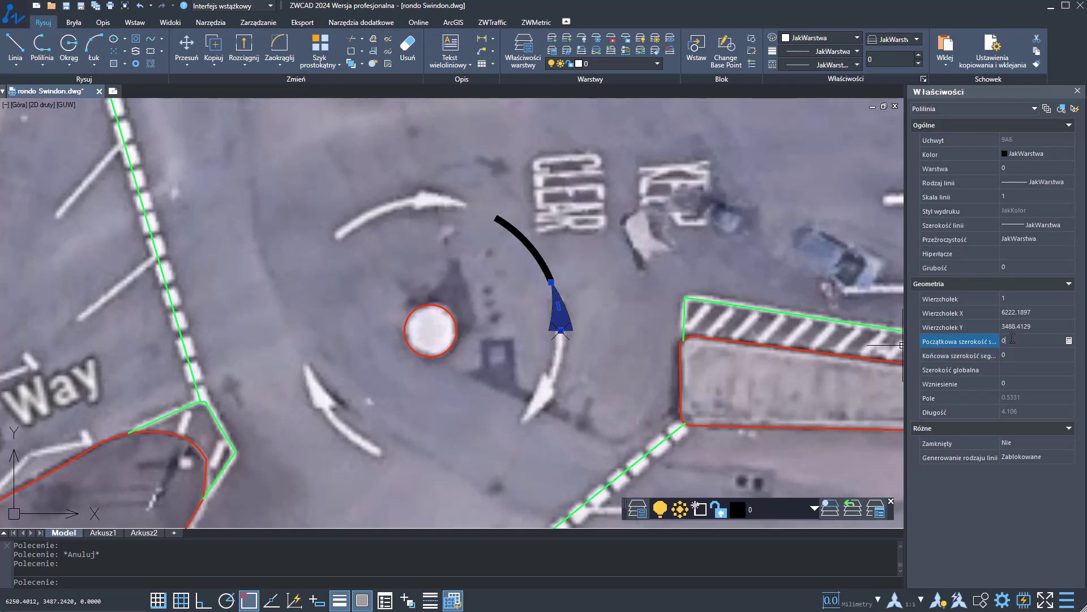
text(0)
click(1011, 354)
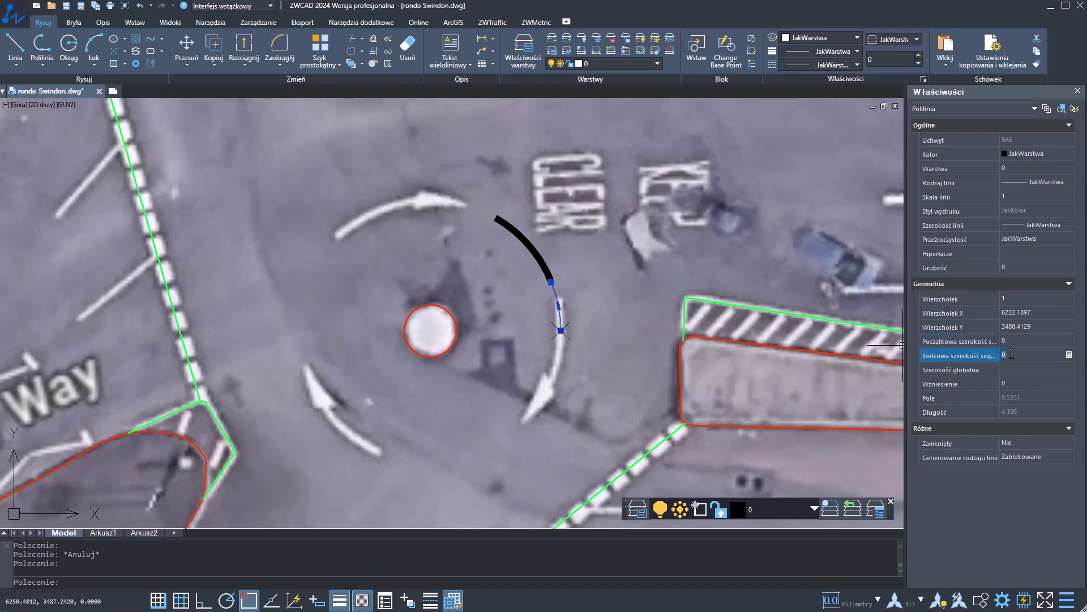
key(Tab)
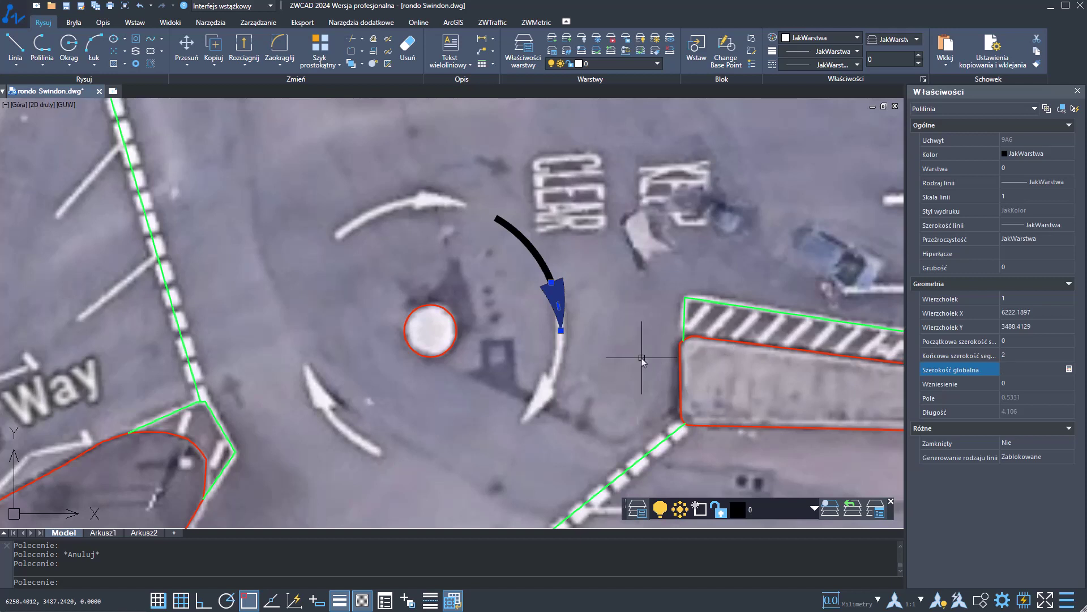
key(Escape)
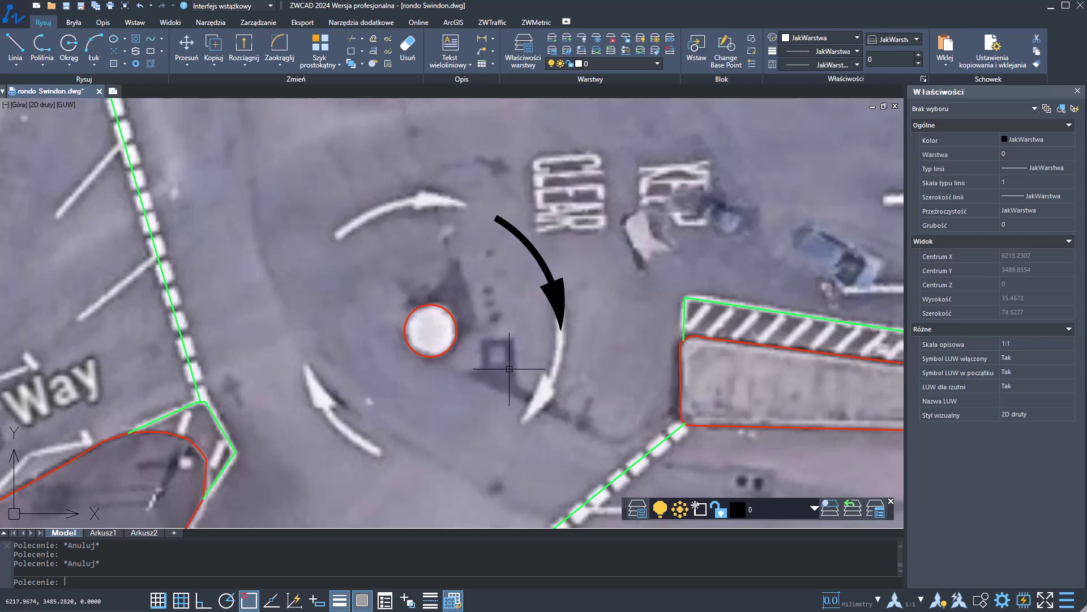
Create a polar array (SZYKBIEGUN) of both arrow pieces around the mini-roundabout's centre with 3 items over 360 degrees.
click(563, 243)
click(517, 311)
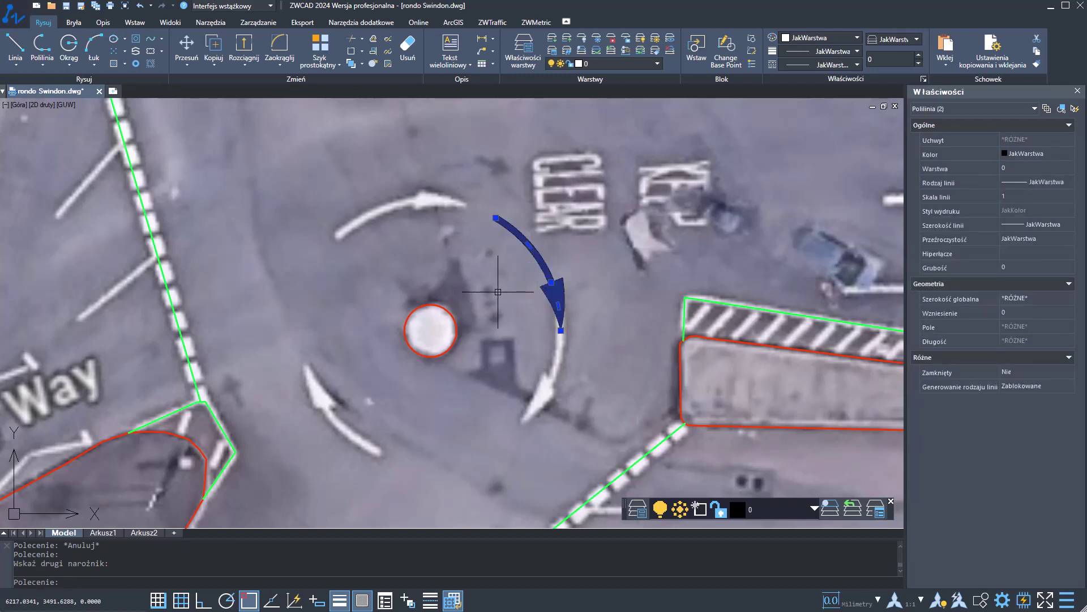
text(szykb)
key(Return)
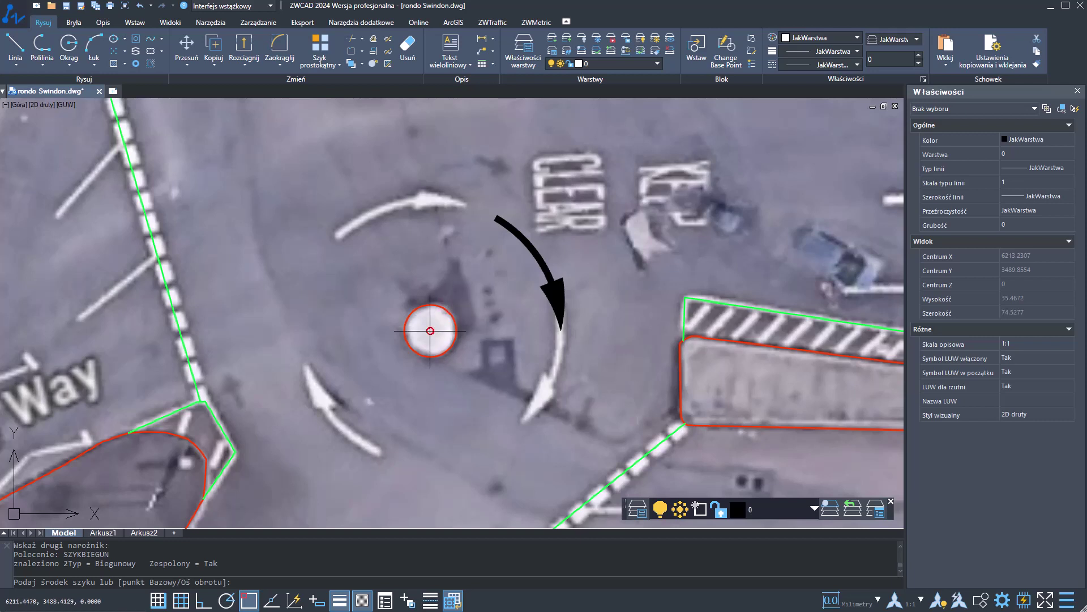
click(431, 331)
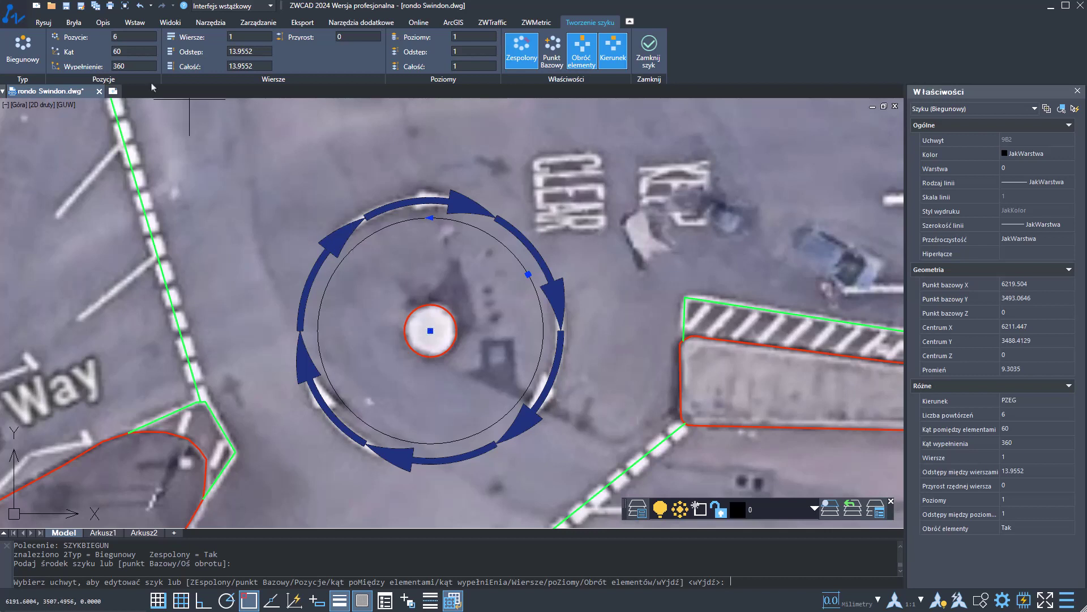
click(124, 37)
key(Return)
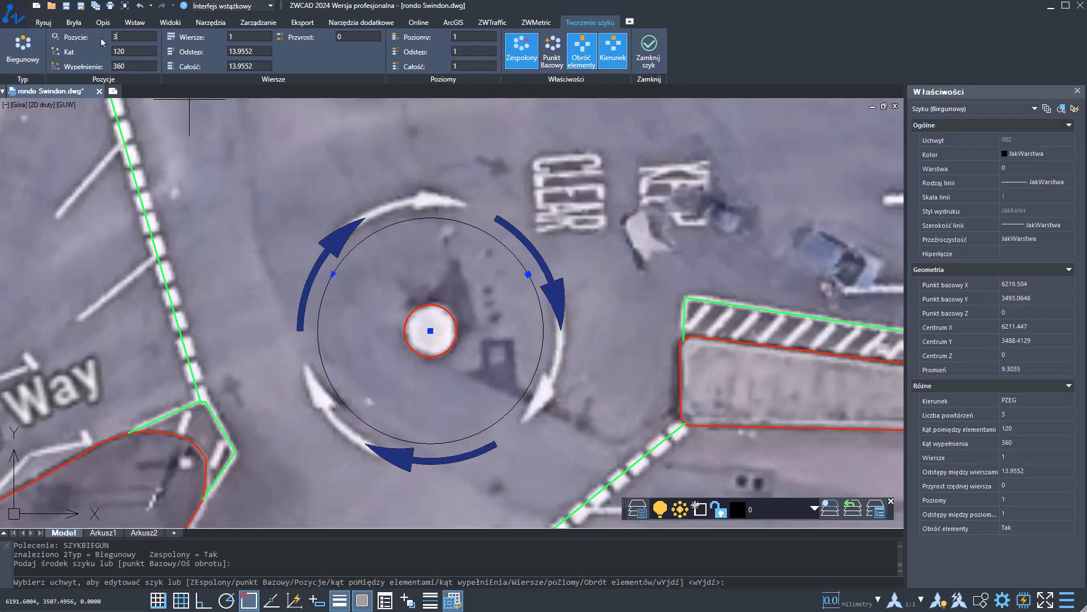
click(649, 49)
Copy the arrow array with the mini-roundabout's centre as base point and paste it onto the centre of the mini-roundabout beside the A4289.
click(559, 279)
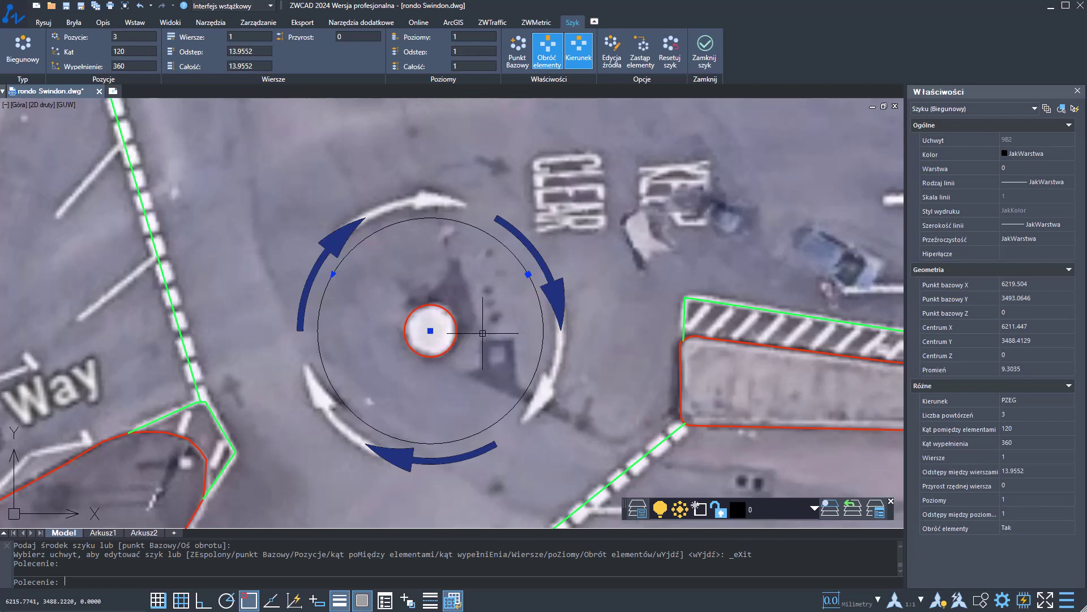
key(ctrl+shift+c)
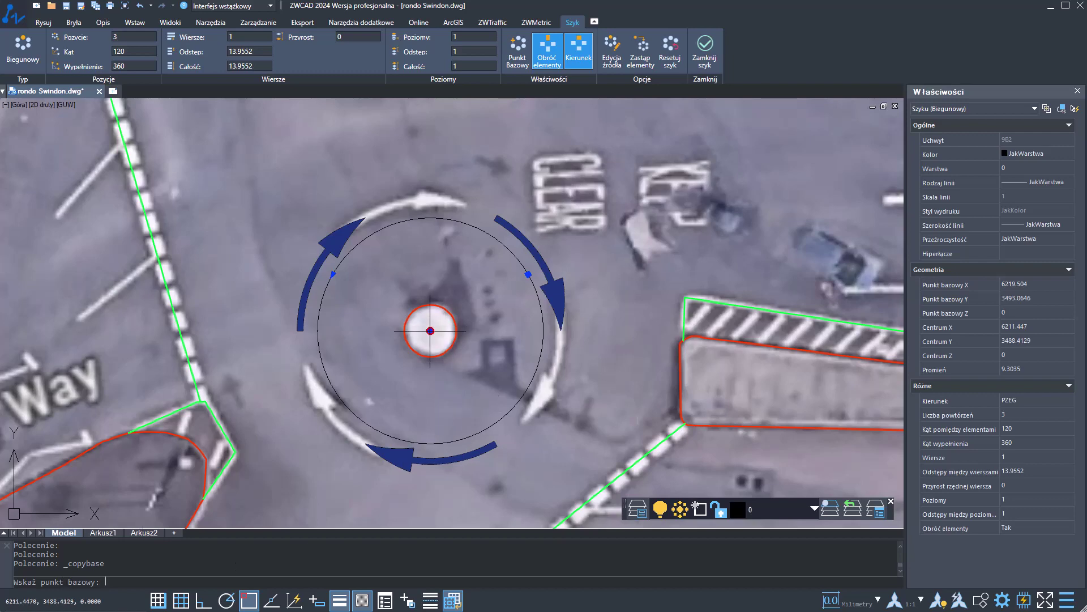
click(430, 331)
scroll(458, 316, down, 5)
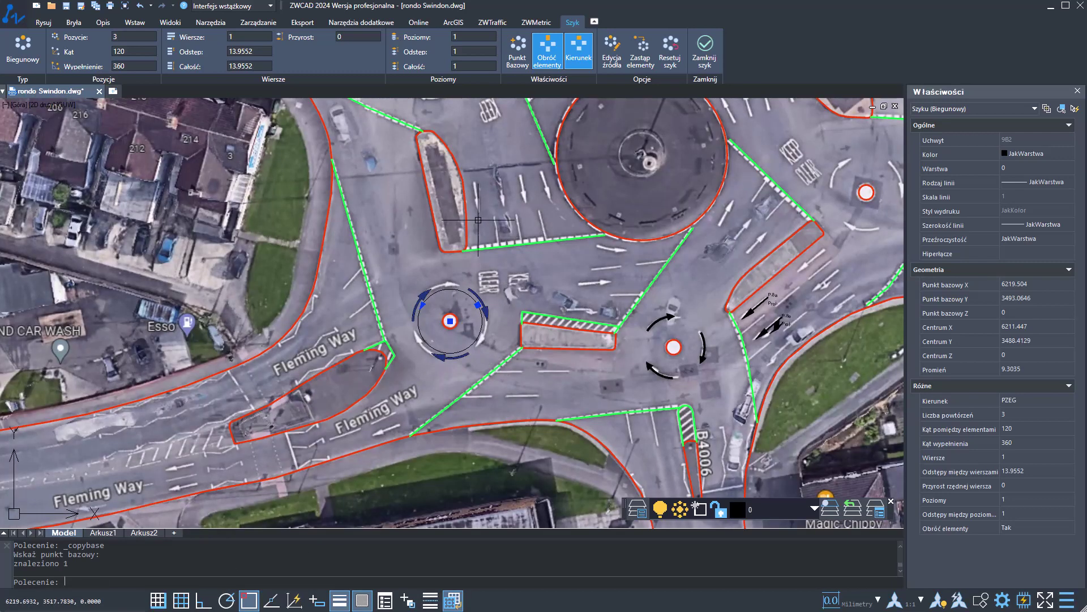
middle_drag(453, 178, 466, 384)
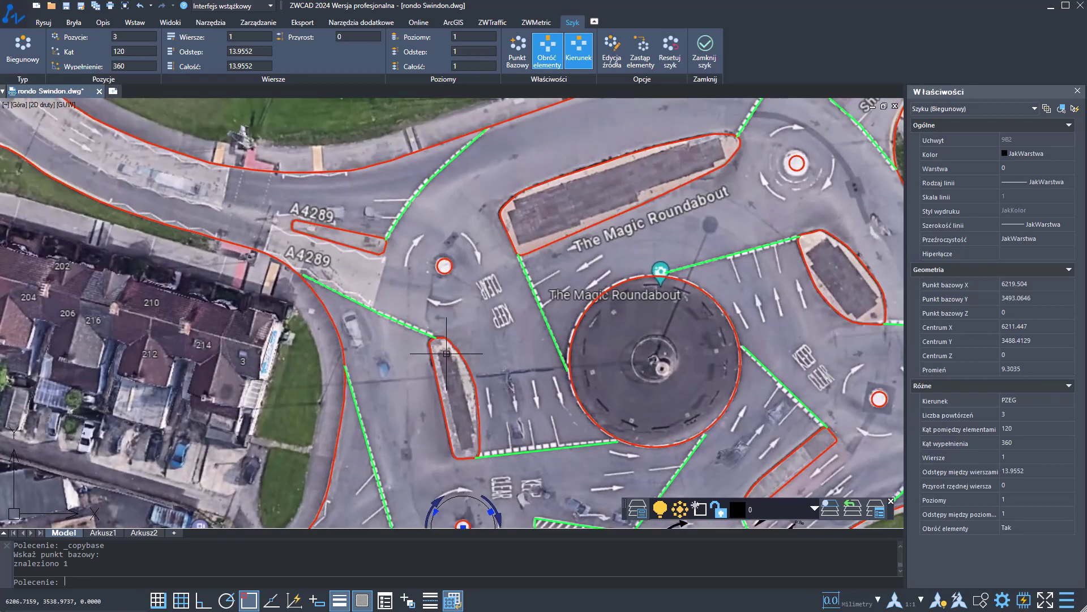
key(Escape)
key(ctrl+v)
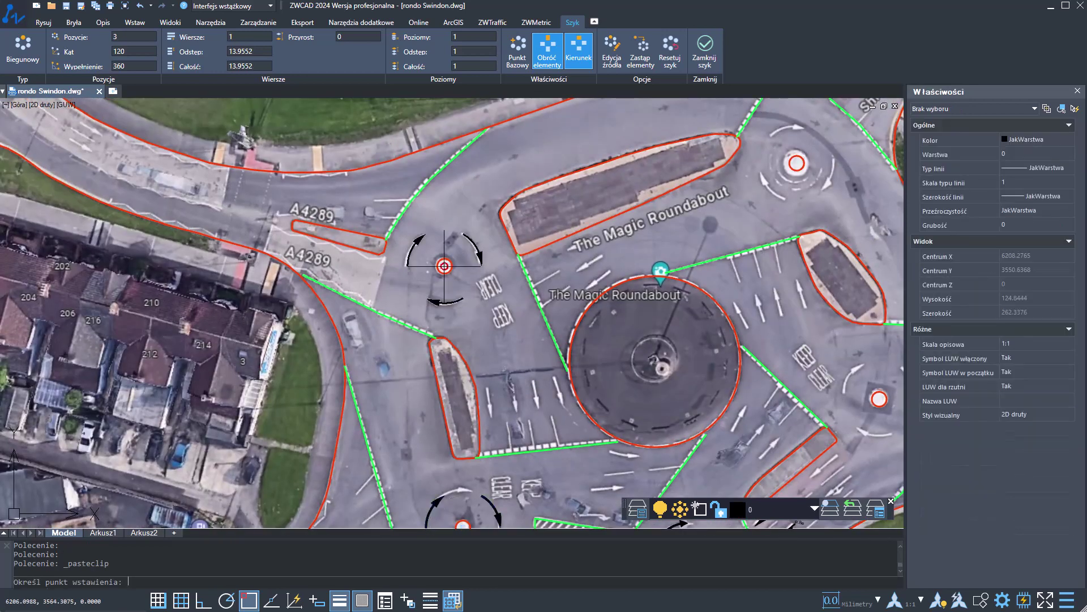
click(444, 265)
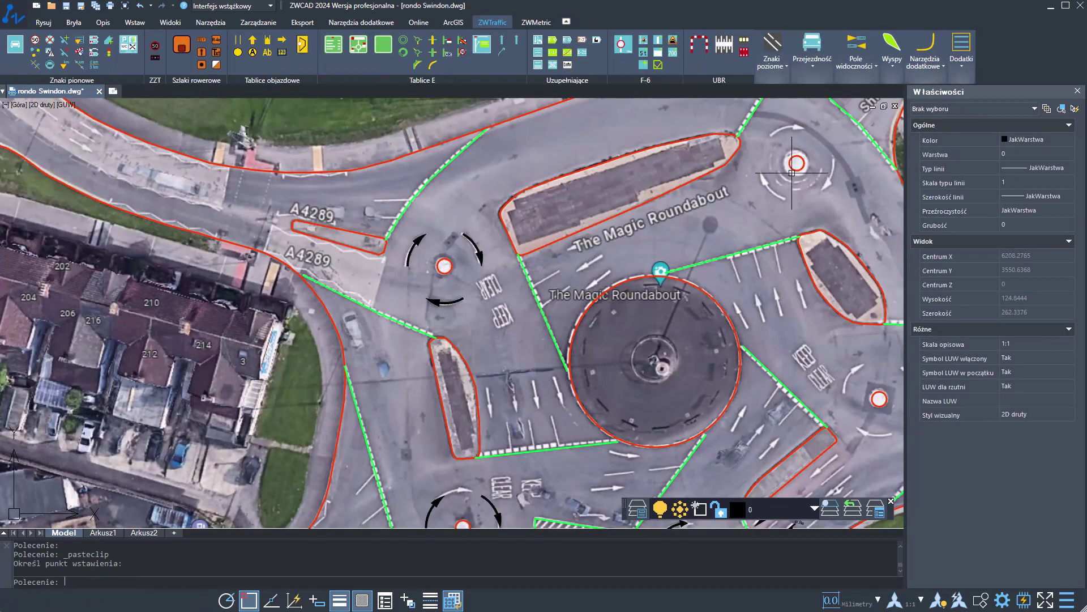
Paste the arrow array onto the mini-roundabout at the island's northeast end and onto the one near Queens Drive.
key(ctrl+v)
scroll(670, 207, up, 3)
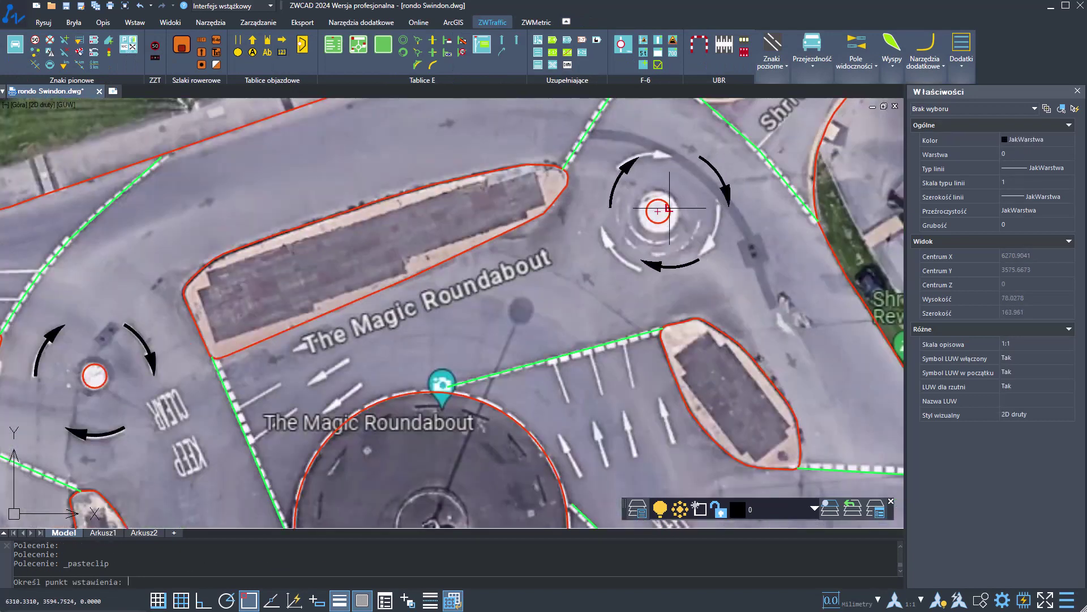
click(670, 208)
mouse_move(709, 313)
middle_down()
mouse_move(607, 190)
mouse_move(562, 155)
middle_up()
key(ctrl+v)
click(644, 432)
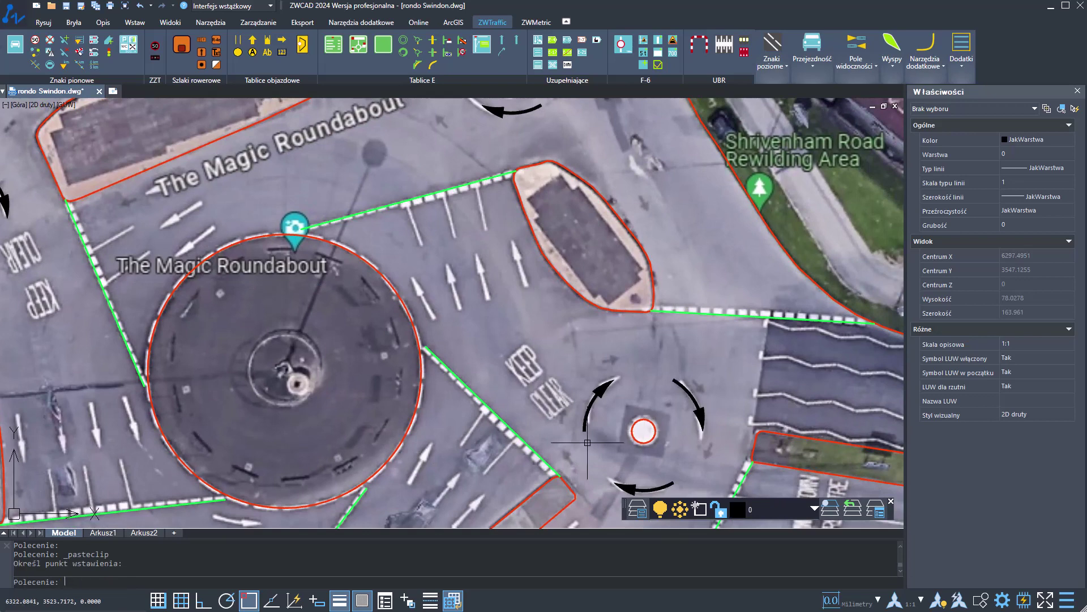
Rotate the original arrow array near Fleming Way about its mini-roundabout's centre so it covers the painted arrows in the aerial image.
middle_drag(566, 441, 633, 352)
scroll(632, 351, down, 1)
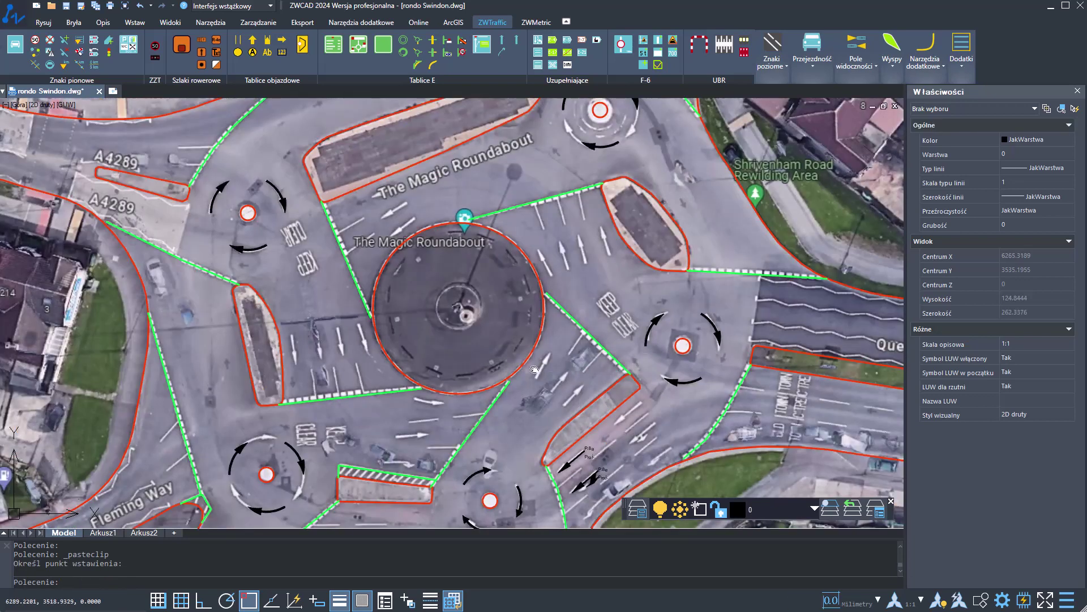
middle_drag(534, 370, 629, 305)
scroll(391, 393, up, 1)
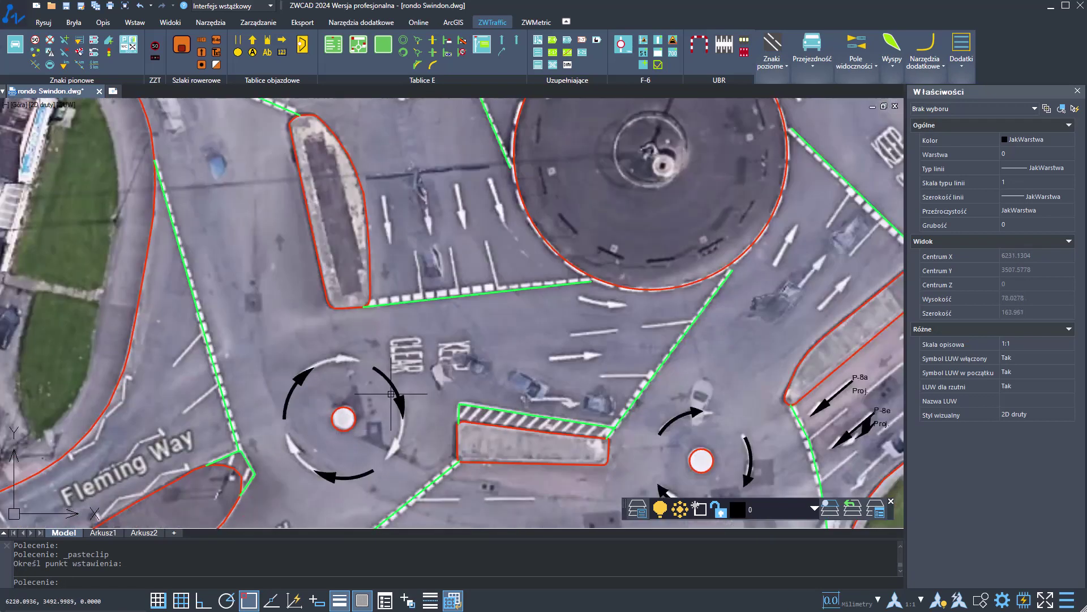
click(395, 391)
key(Escape)
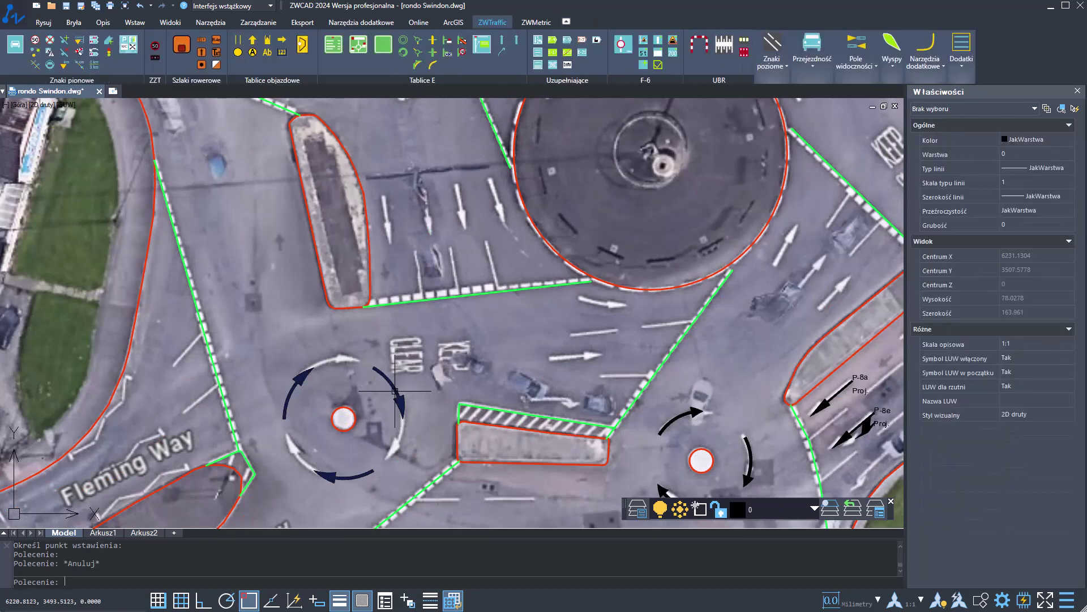
click(394, 391)
scroll(329, 474, up, 2)
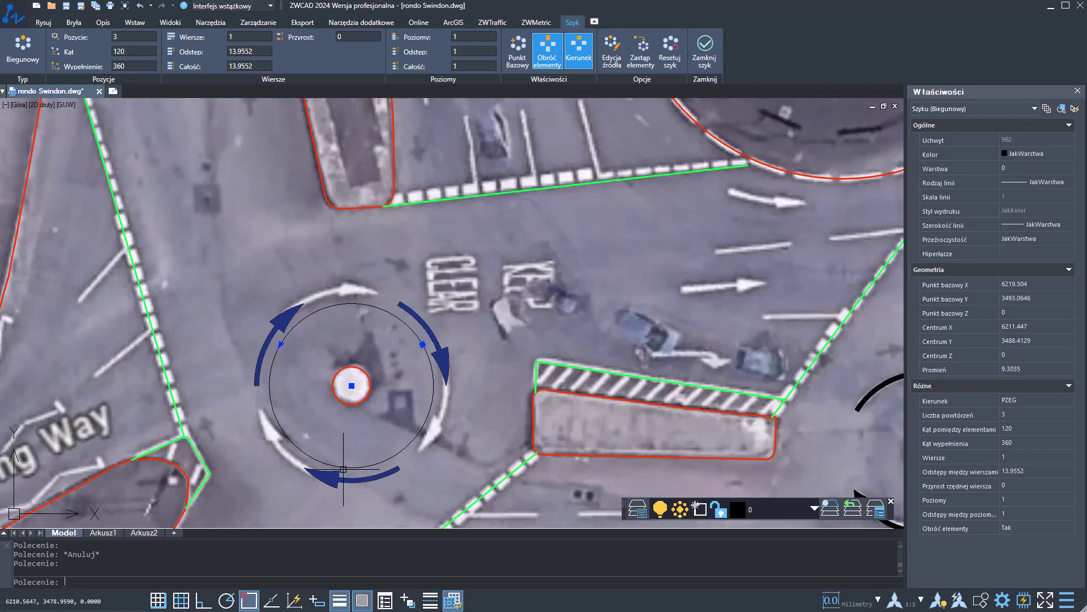
text(ro)
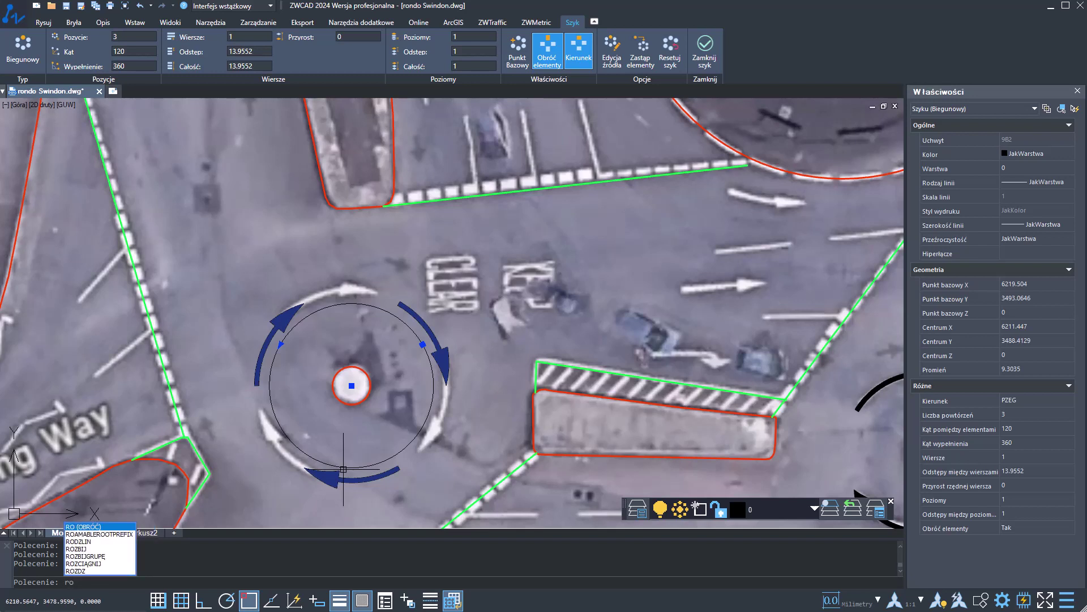
key(Return)
click(351, 385)
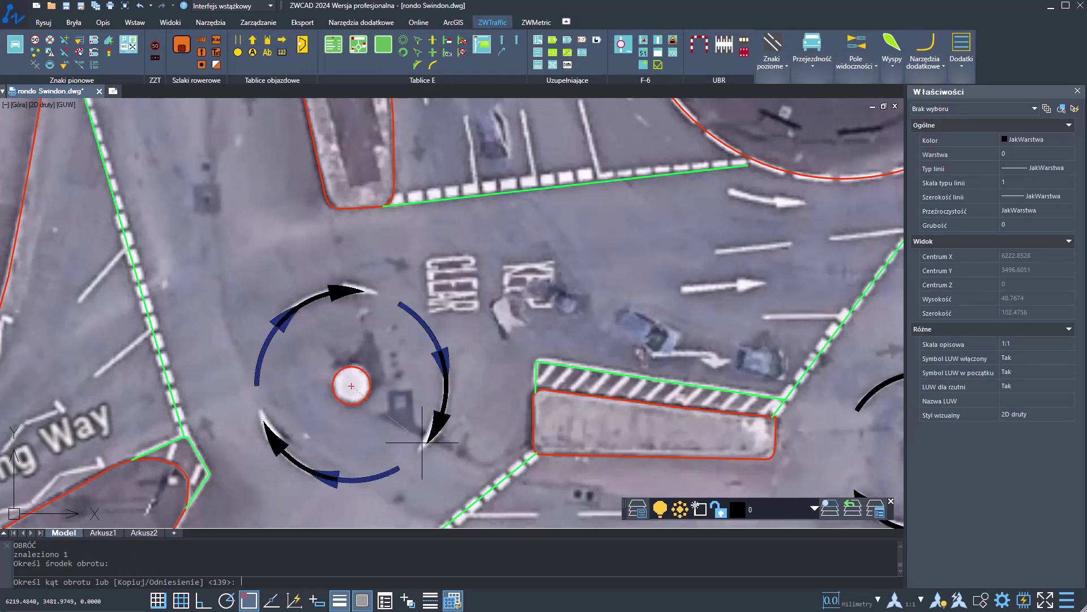
click(423, 442)
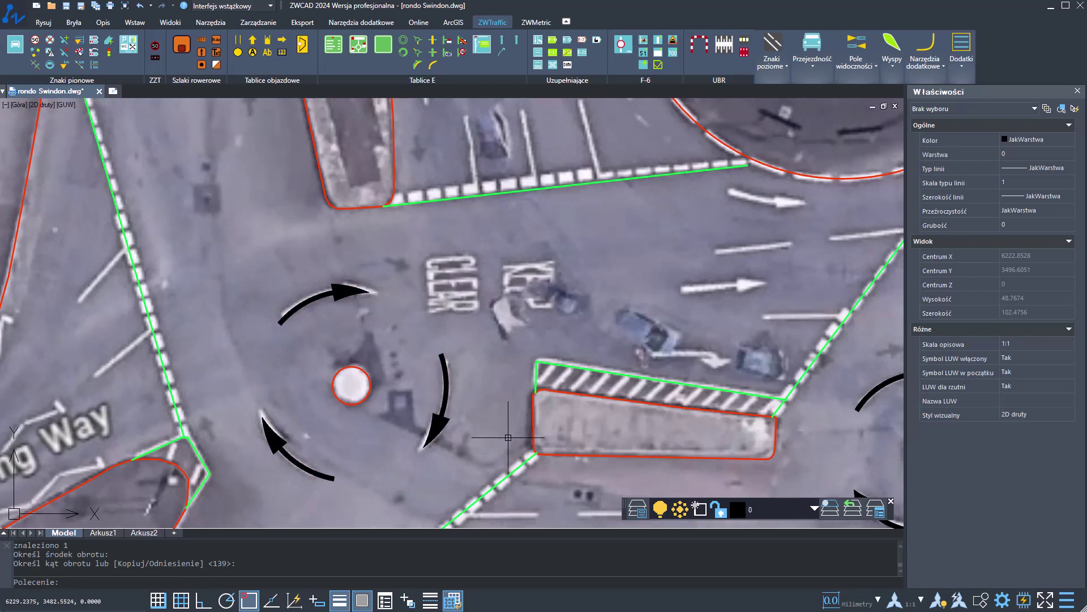
key(Escape)
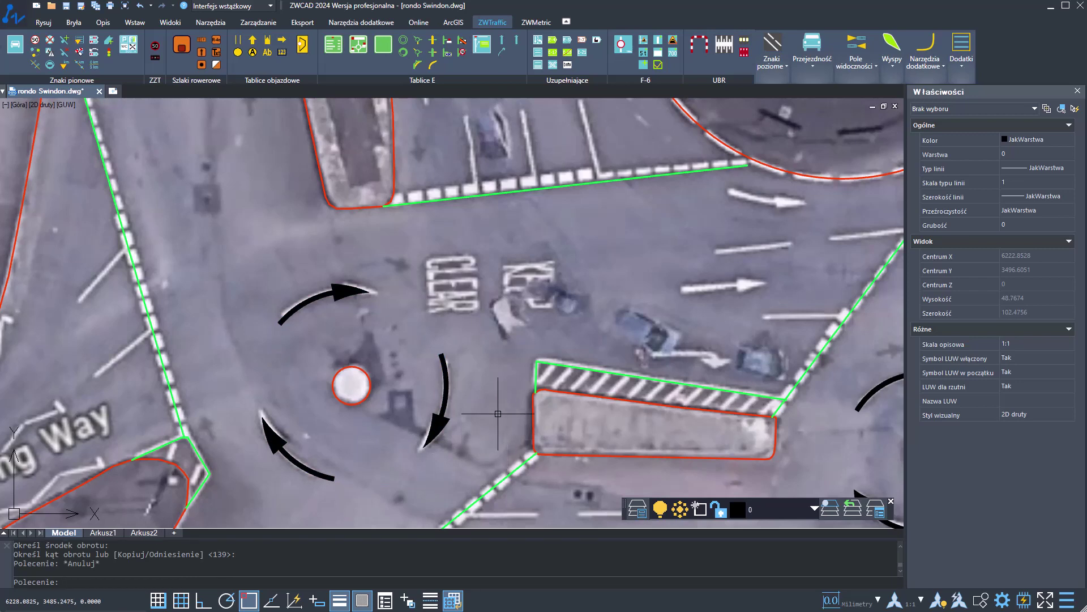
Check the circular arrows against the aerial image at the two southern mini-roundabouts and across the whole junction.
scroll(501, 419, down, 4)
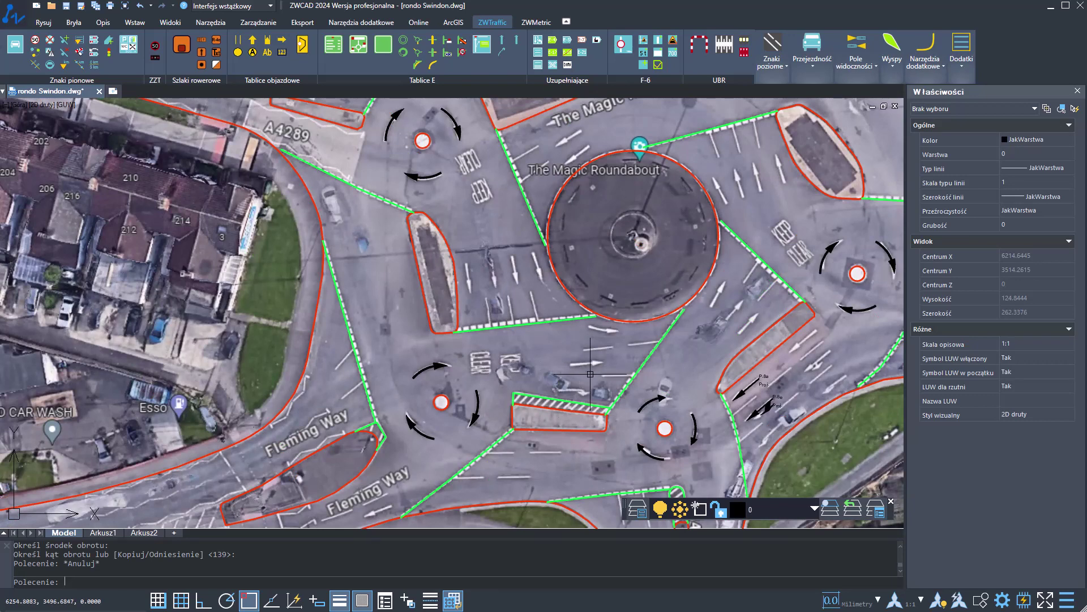
mouse_move(635, 391)
middle_down()
mouse_move(586, 354)
mouse_move(560, 301)
middle_up()
scroll(485, 316, up, 4)
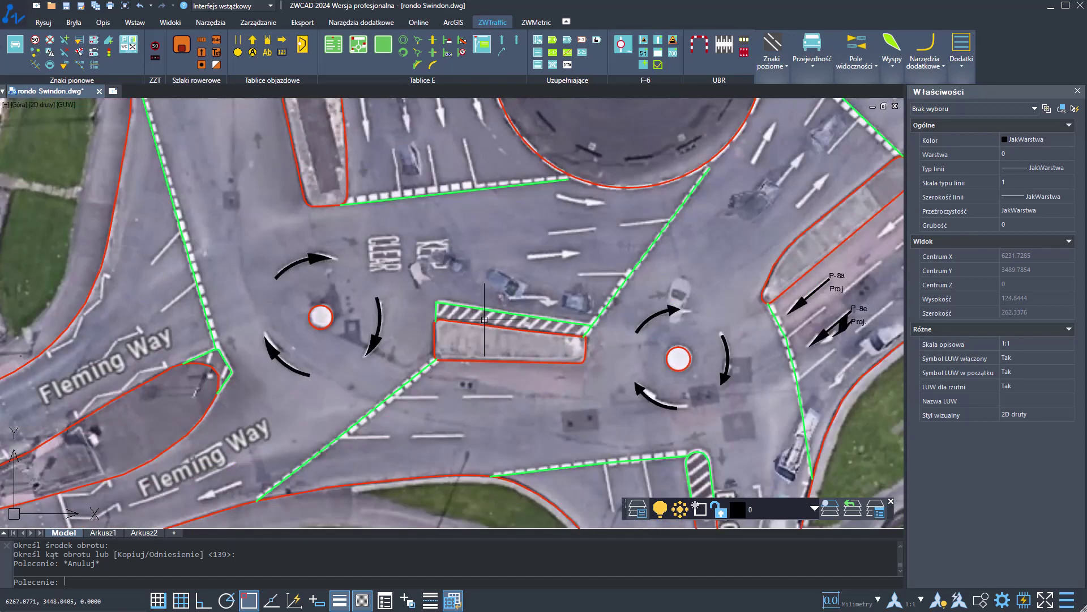
scroll(493, 322, down, 2)
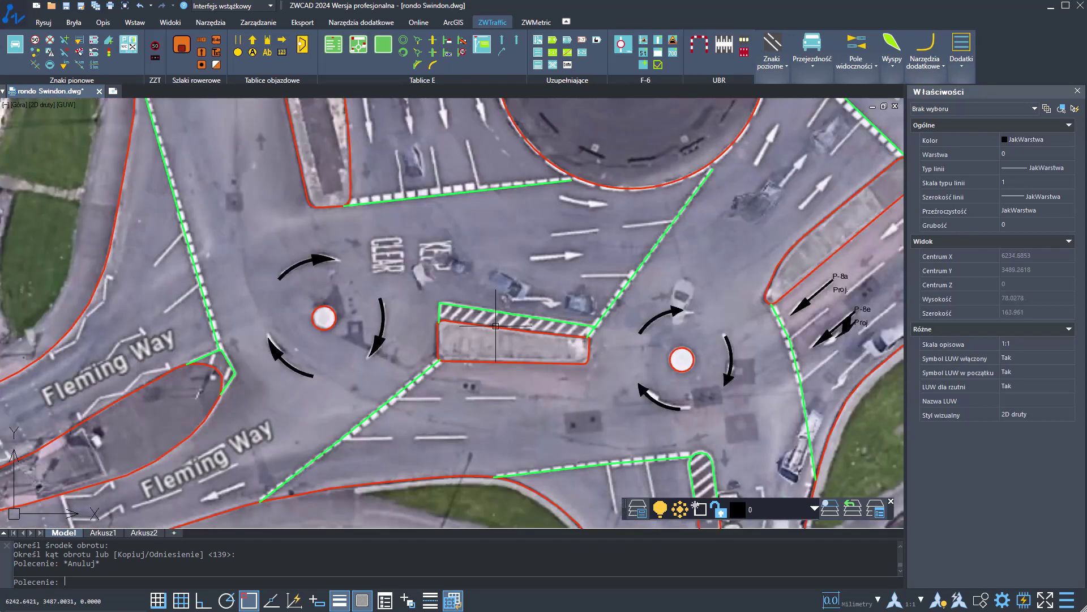
middle_drag(689, 480, 622, 404)
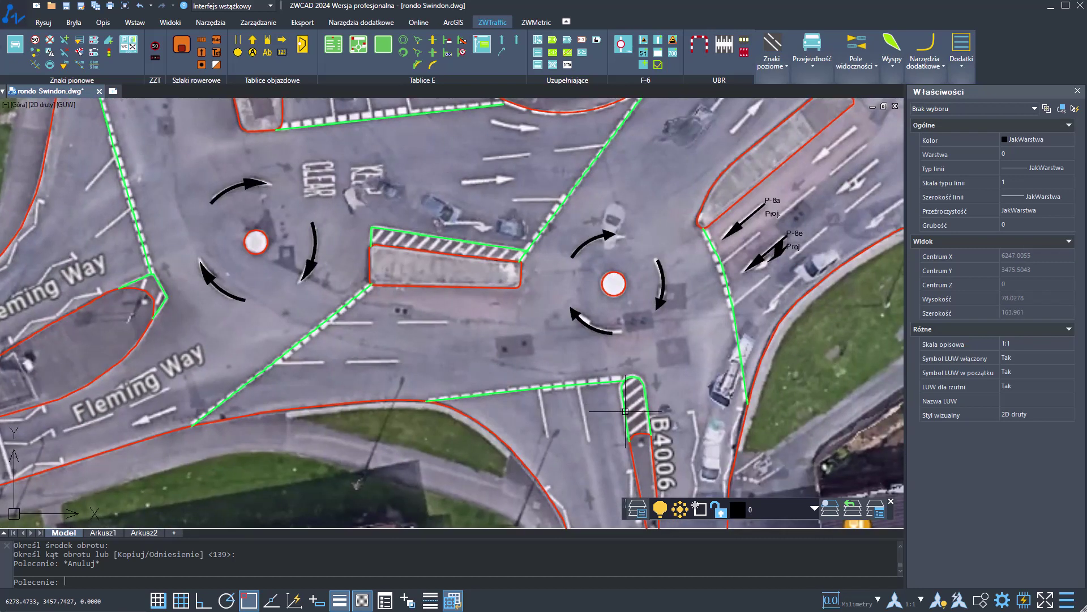
scroll(627, 407, down, 2)
scroll(627, 407, down, 4)
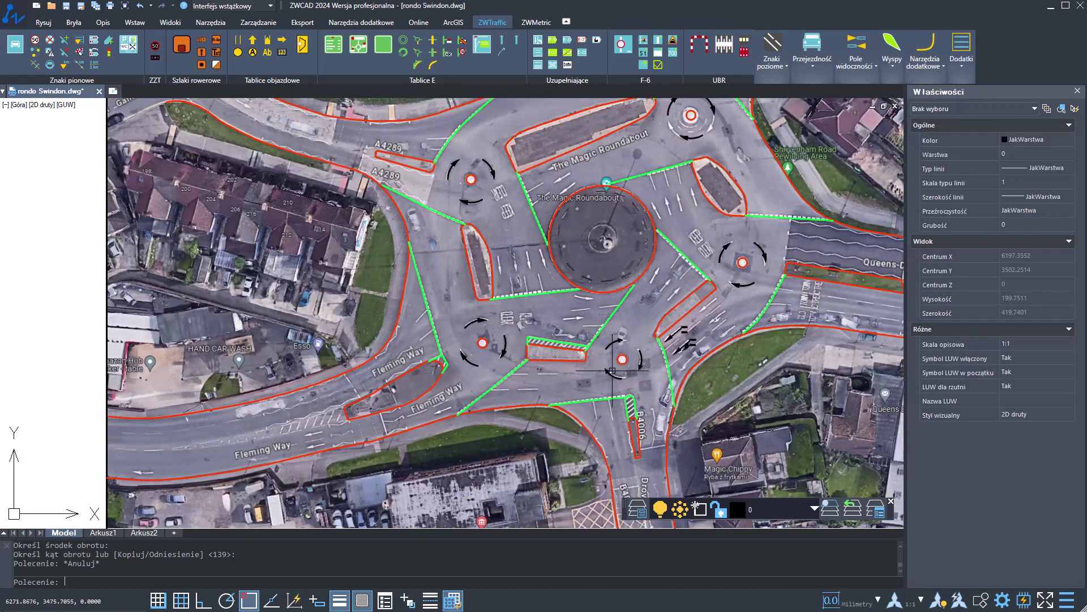
Configure the P-21 hatched-area marking with the 1:1 ratio and variant P-21a, and start drawing it.
scroll(632, 419, up, 2)
scroll(632, 419, up, 4)
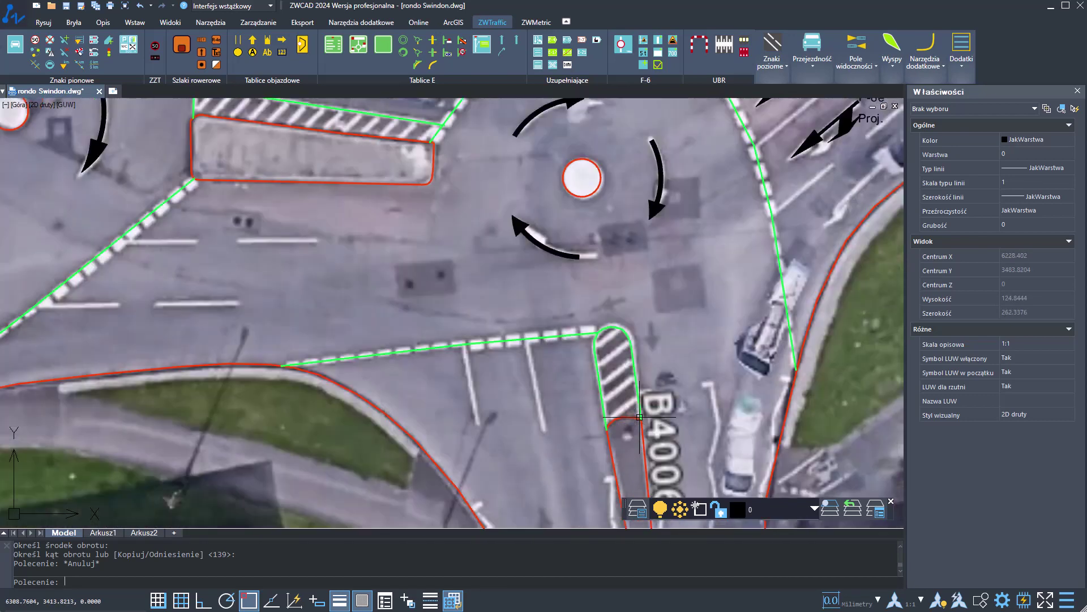
click(772, 73)
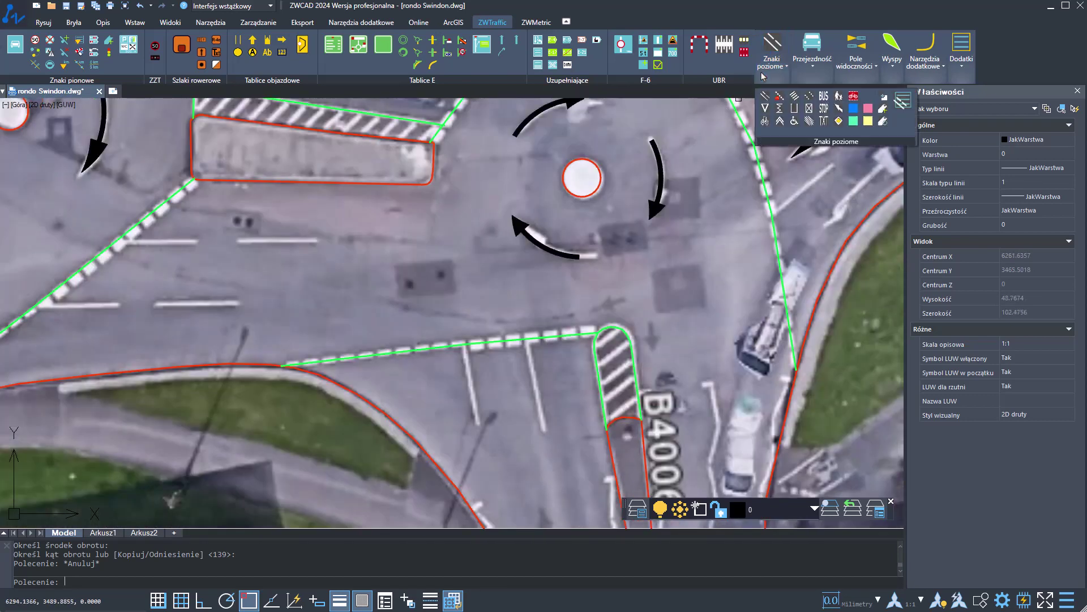
click(808, 120)
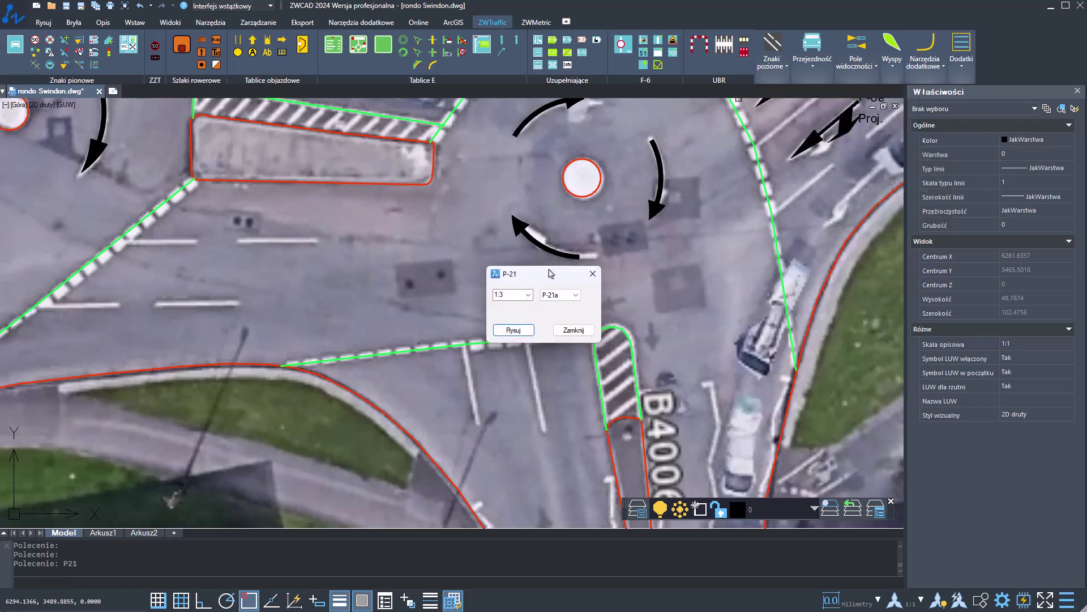
click(528, 295)
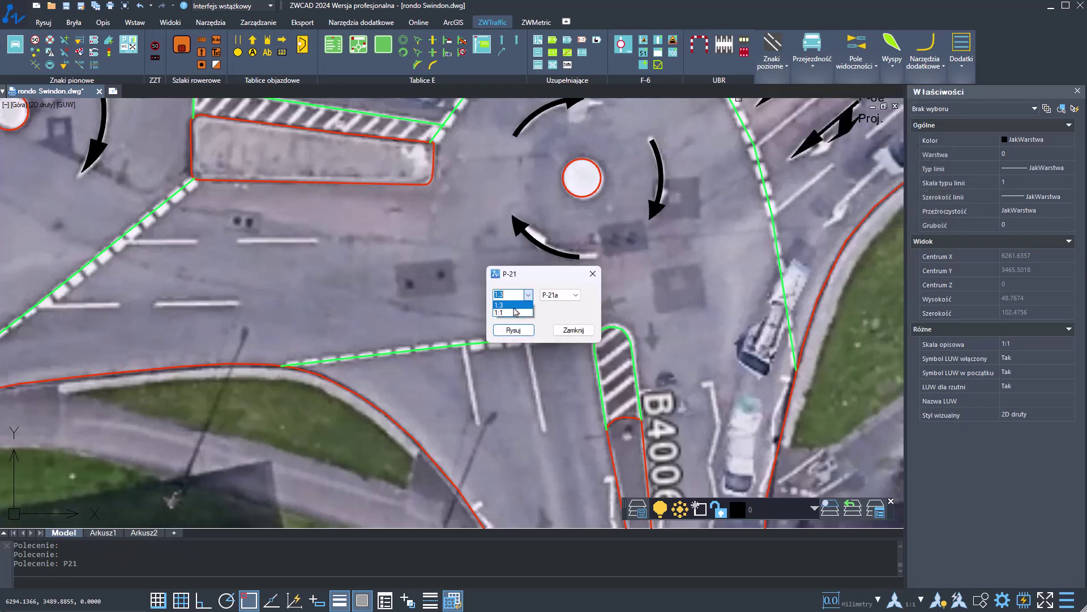
click(511, 314)
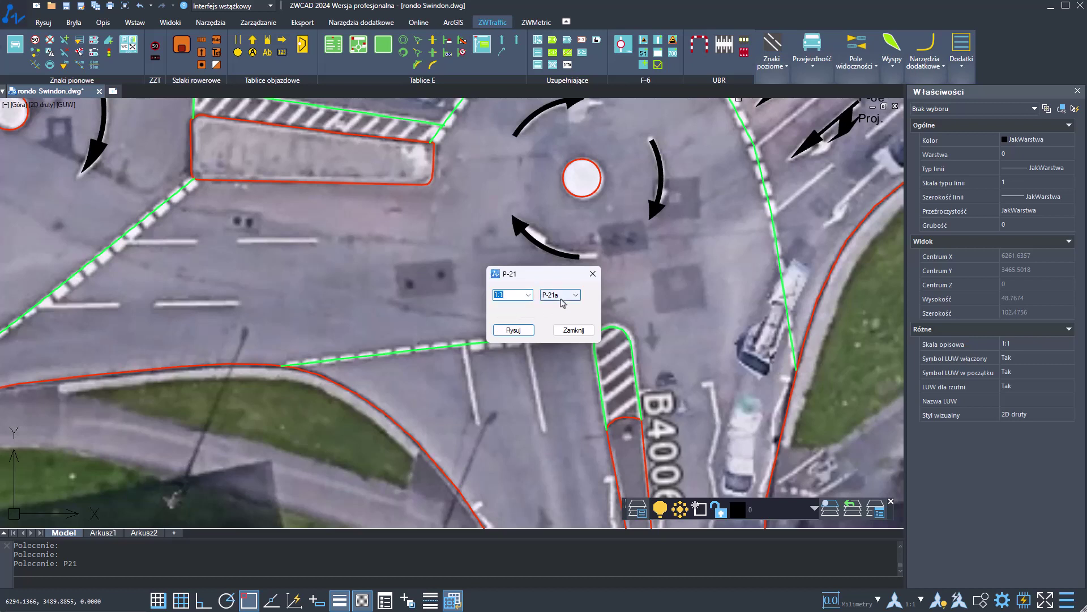
click(526, 331)
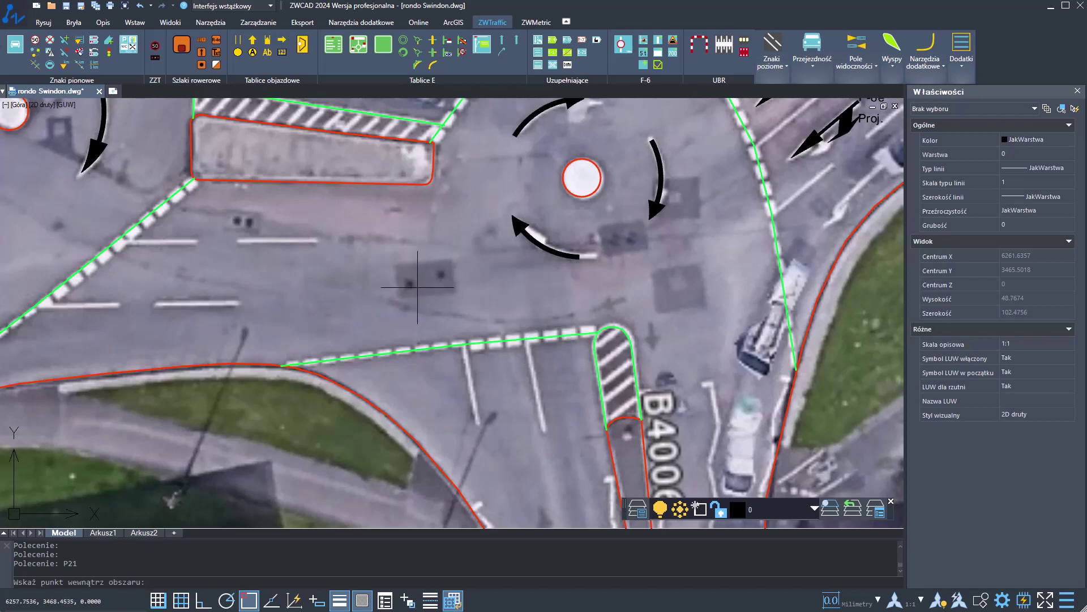
Fill the strip along the north side of the island between the southern mini-roundabouts with P-21a hatching, with the driving direction running east.
mouse_move(446, 252)
middle_down()
mouse_move(481, 306)
mouse_move(549, 364)
middle_up()
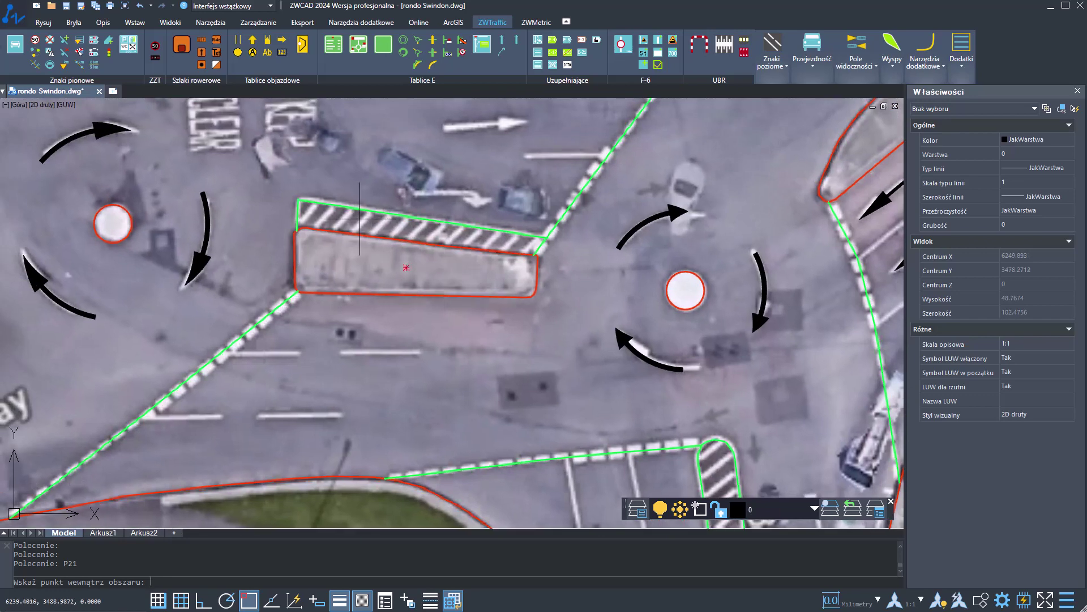
scroll(352, 220, up, 2)
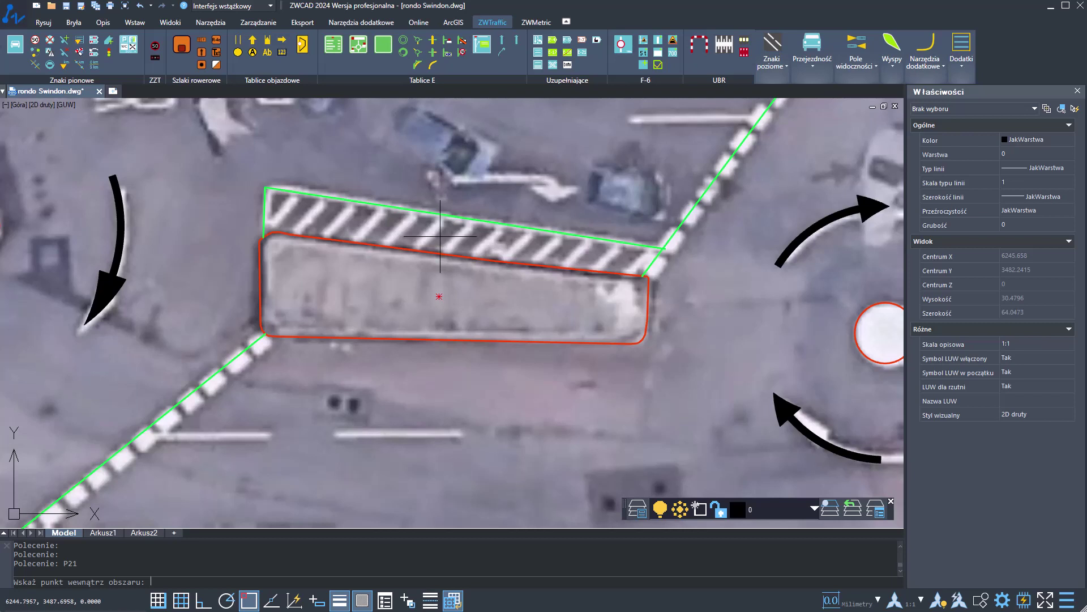
click(431, 233)
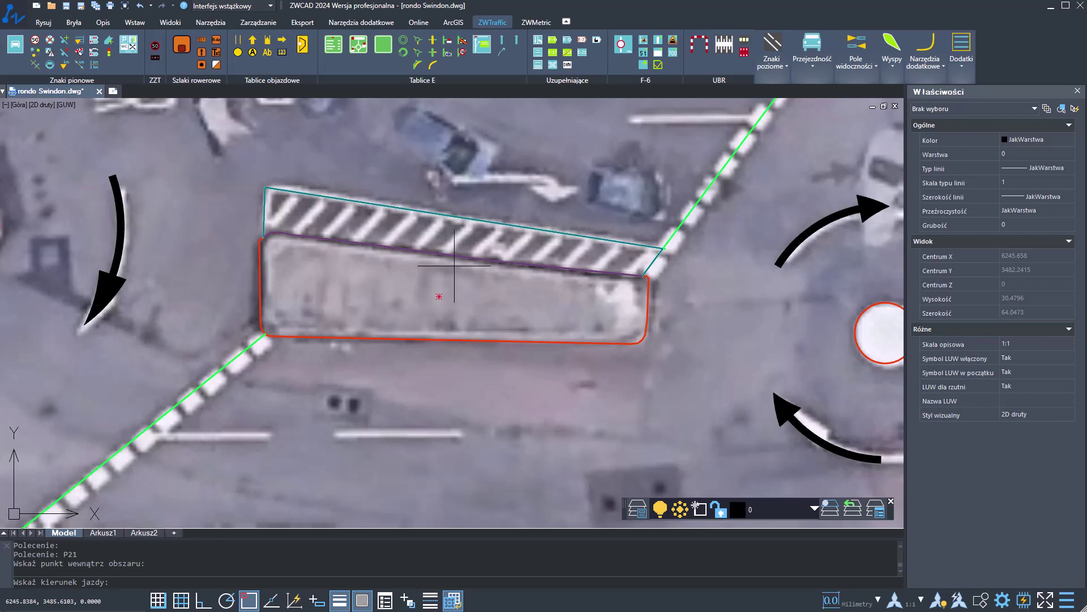
click(417, 211)
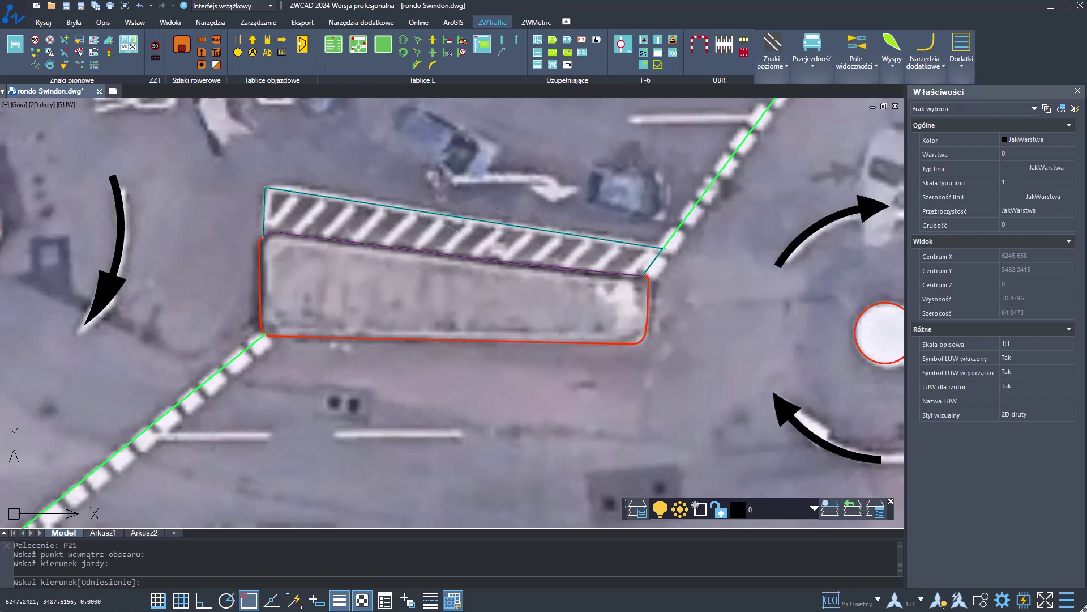
click(586, 237)
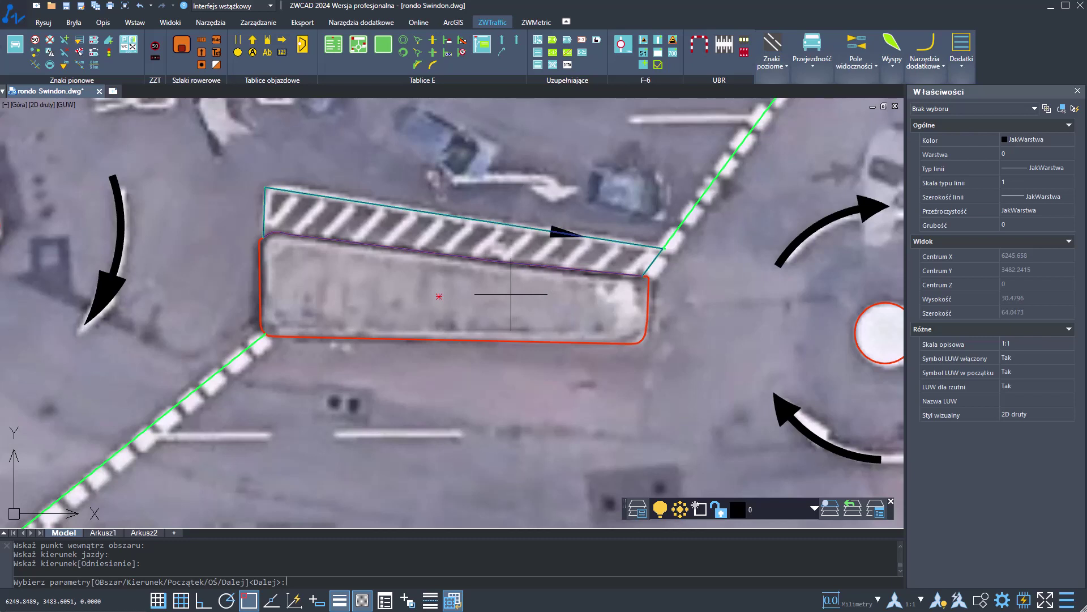
key(Return)
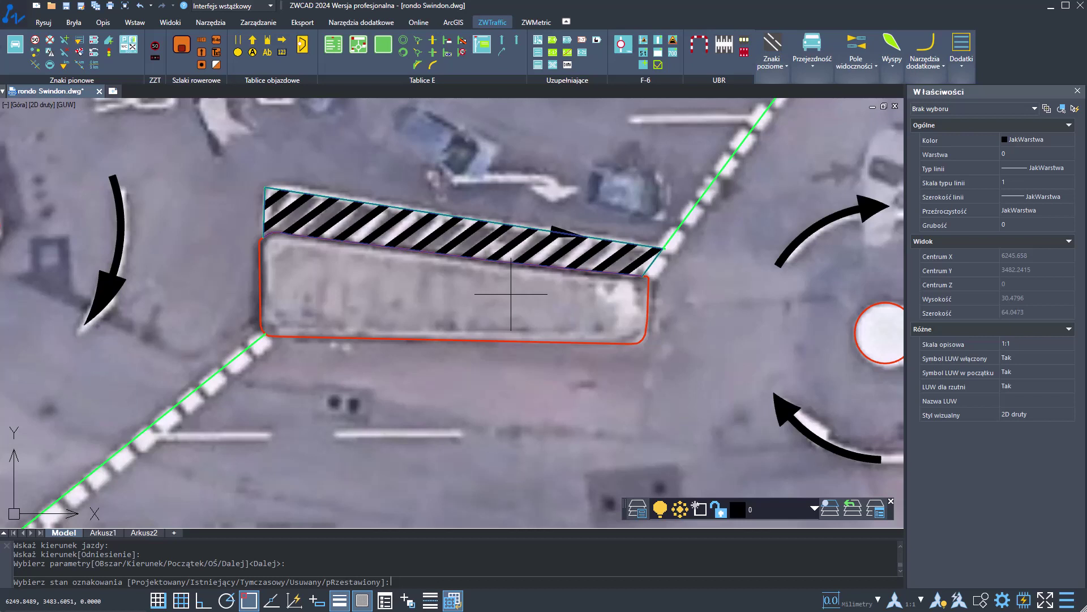
key(Escape)
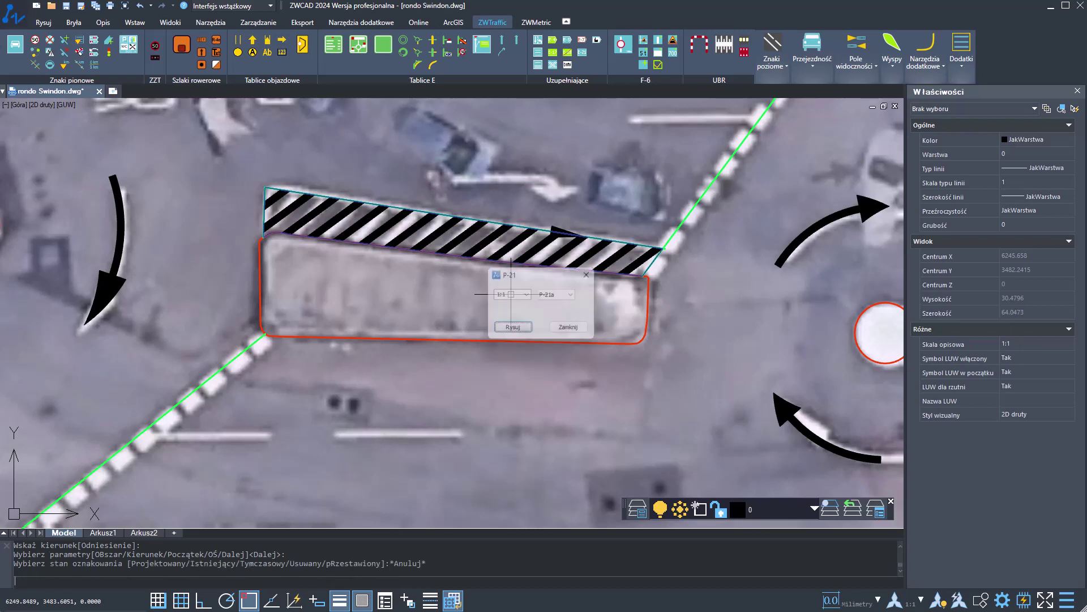
click(571, 330)
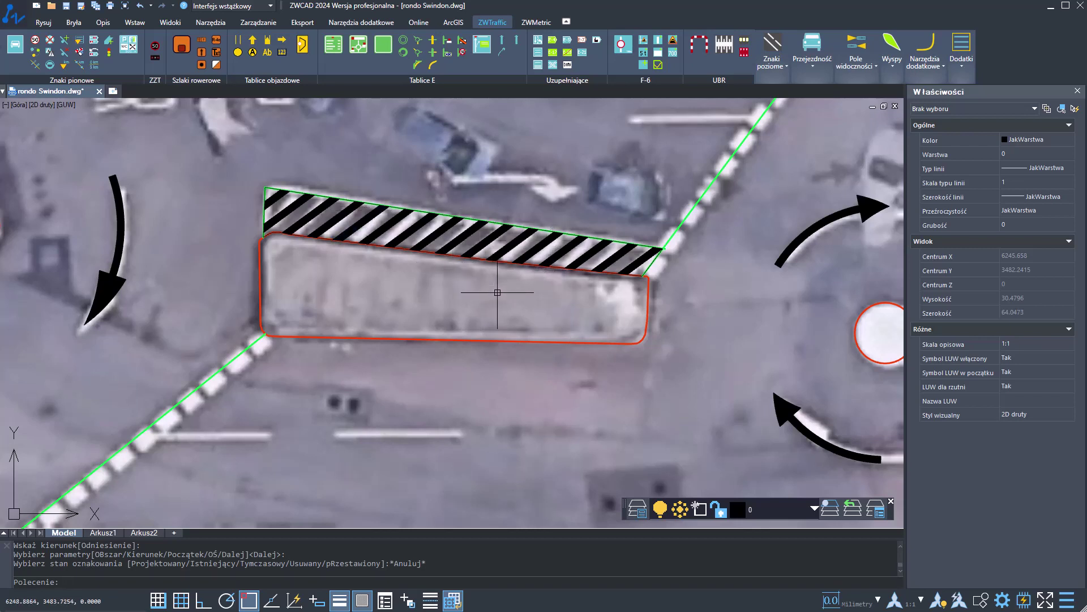
Fill the rounded area at the north tip of the B4006 island with 1:1 P-21a hatching, with the driving direction running north along its west edge.
scroll(492, 285, down, 4)
middle_drag(627, 412, 566, 358)
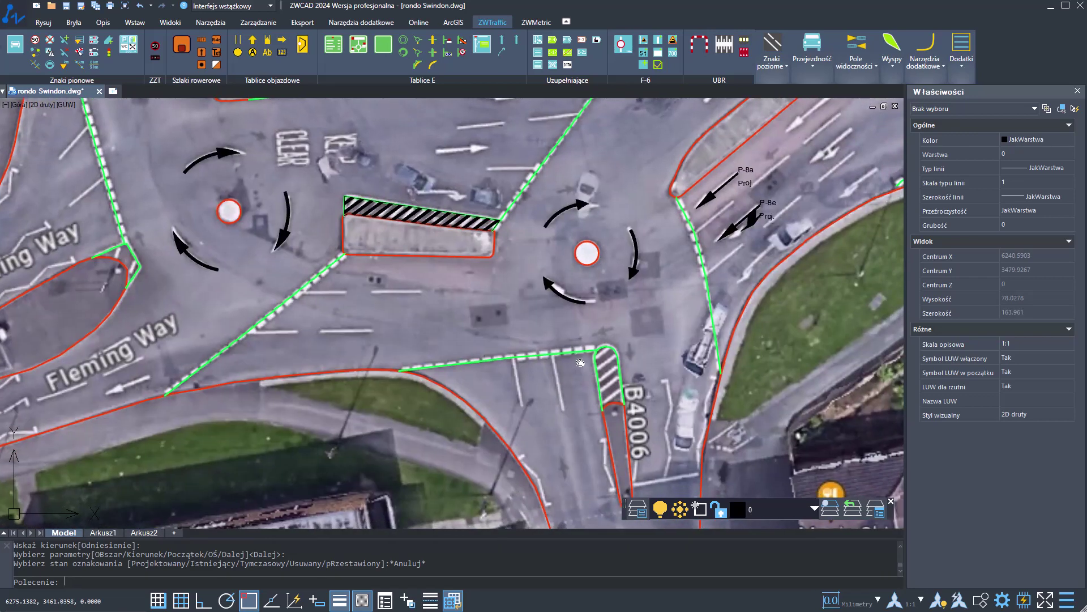
scroll(614, 391, up, 6)
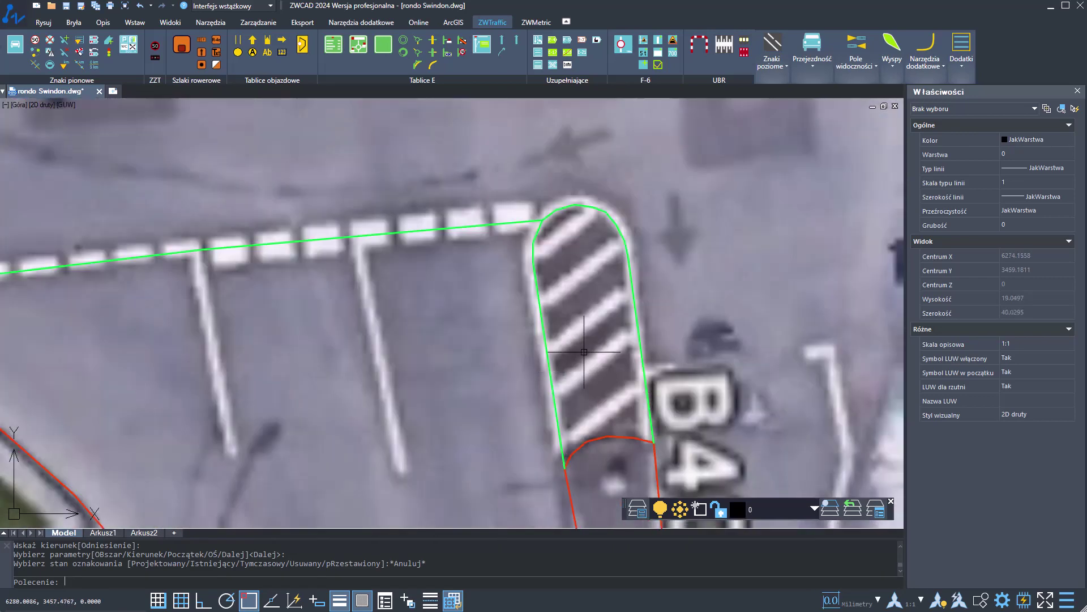
click(777, 71)
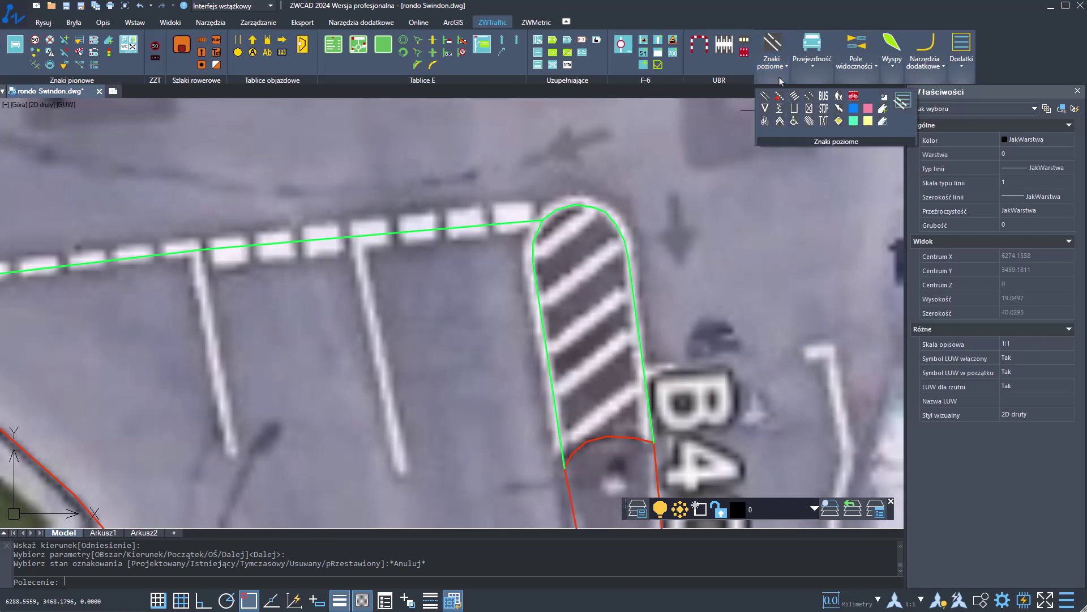
click(809, 122)
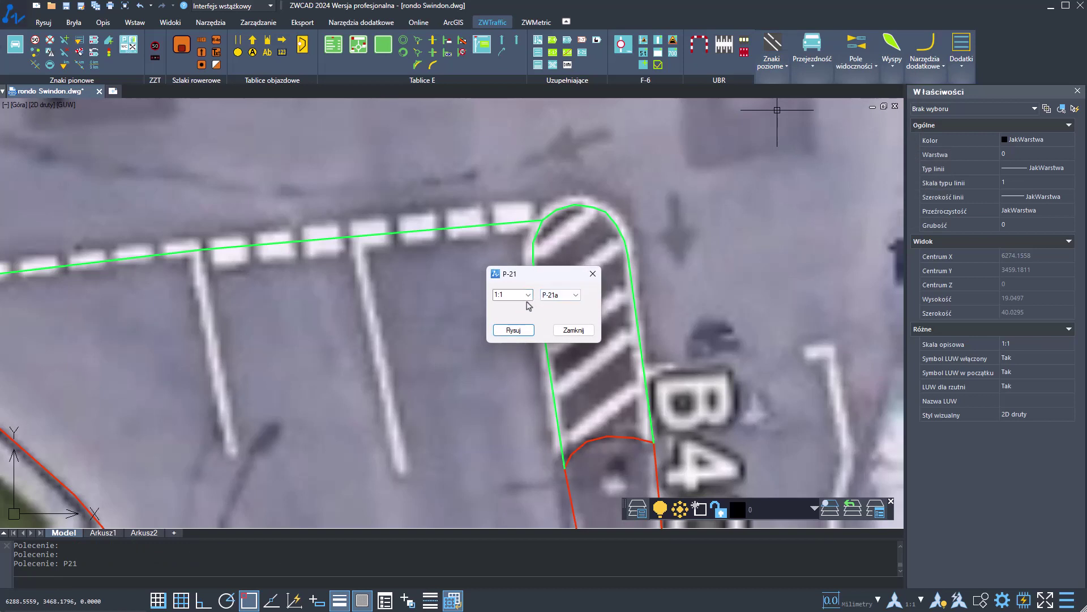
click(513, 330)
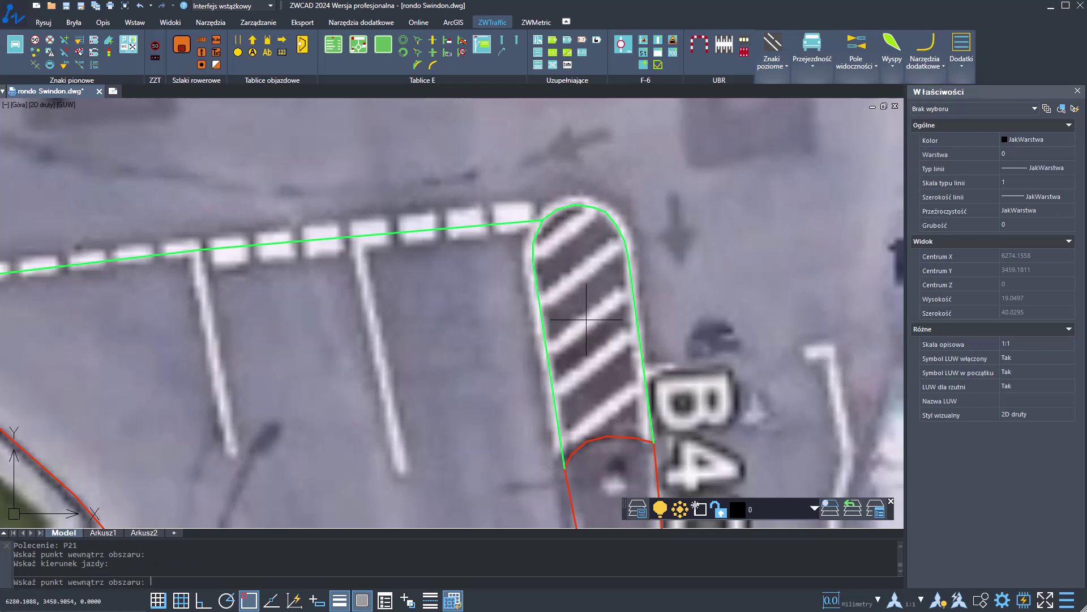
click(586, 319)
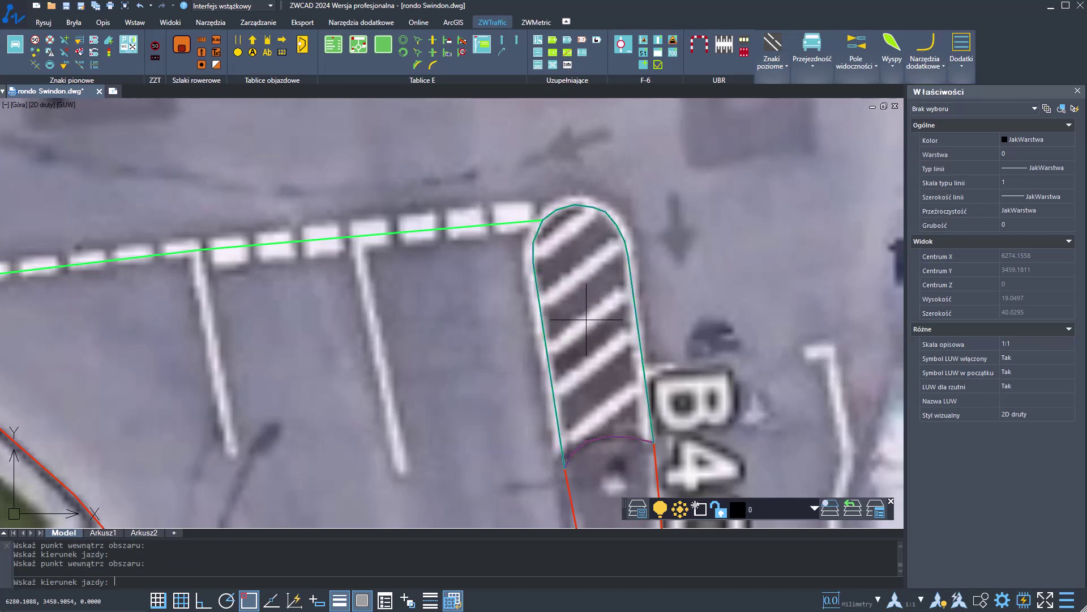
click(545, 340)
click(538, 293)
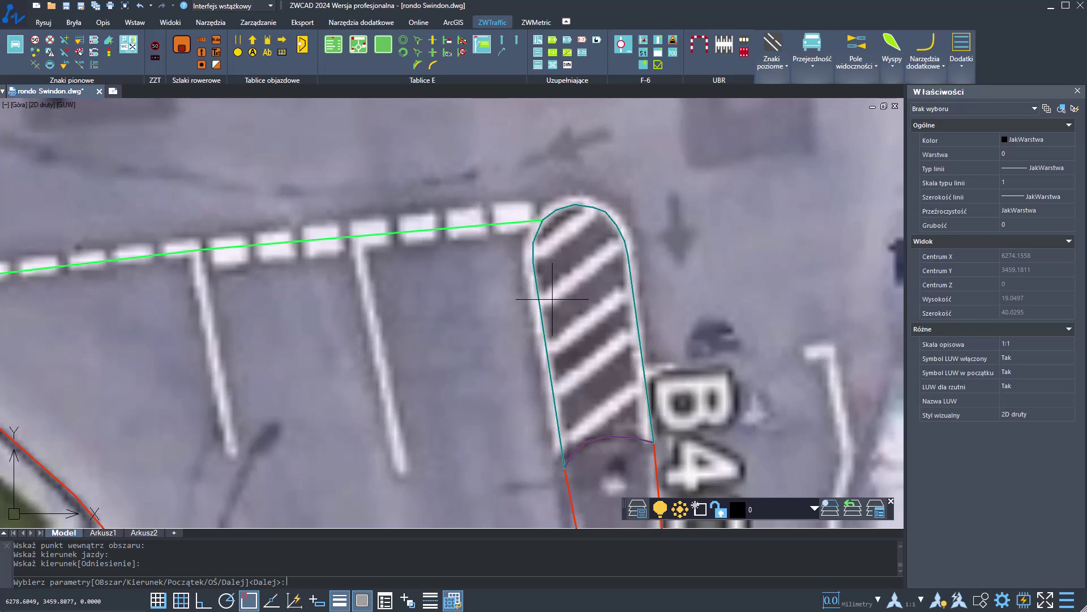
key(Return)
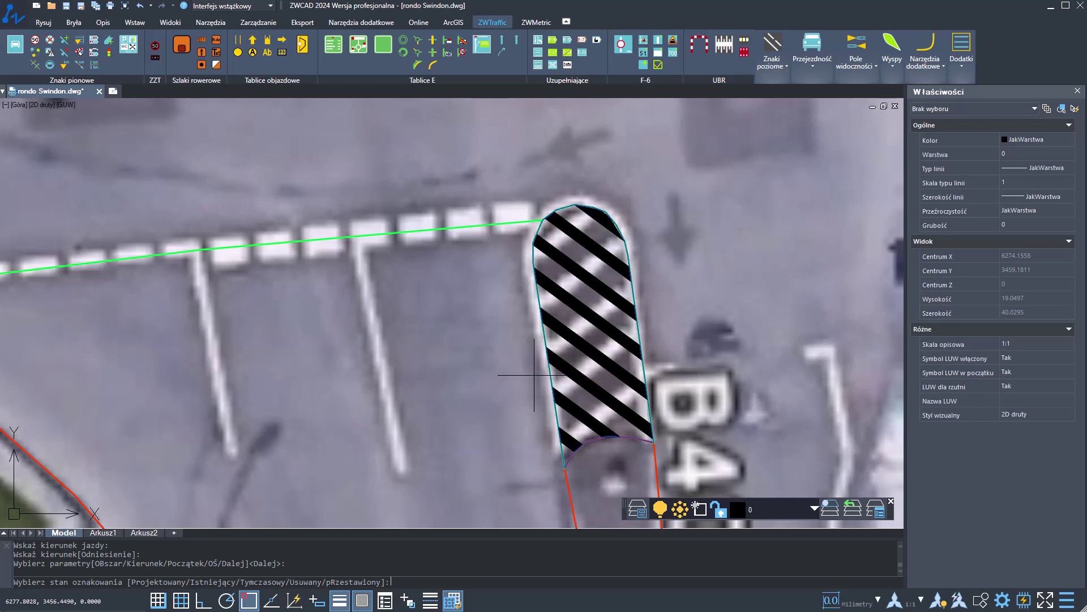
key(Escape)
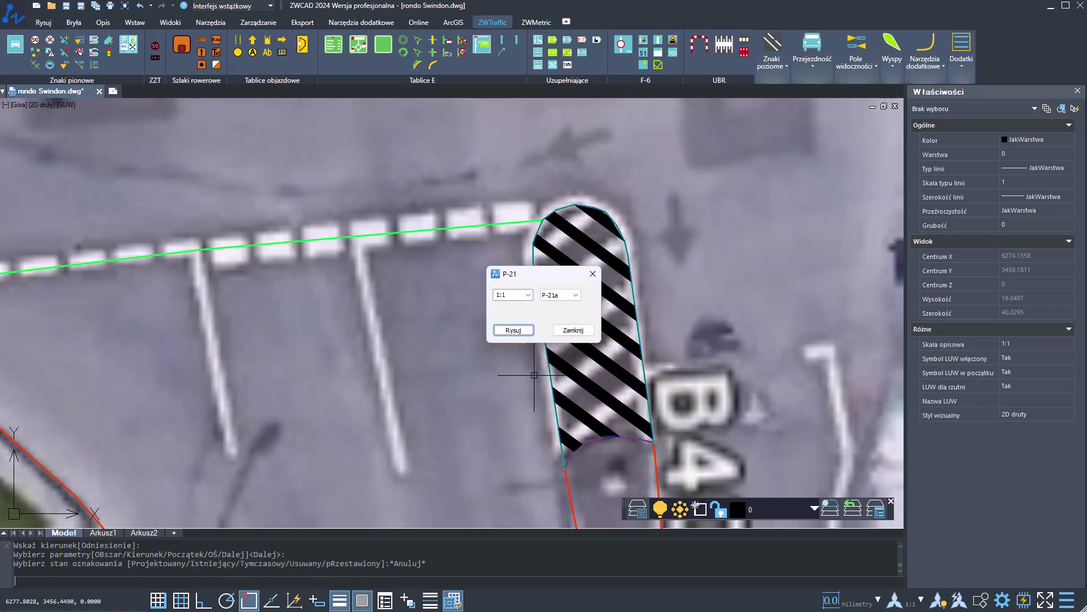
key(Escape)
Examine the hatched areas and the remaining painted markings from Fleming Way across to the Queens Drive mini-roundabout.
scroll(467, 289, down, 1)
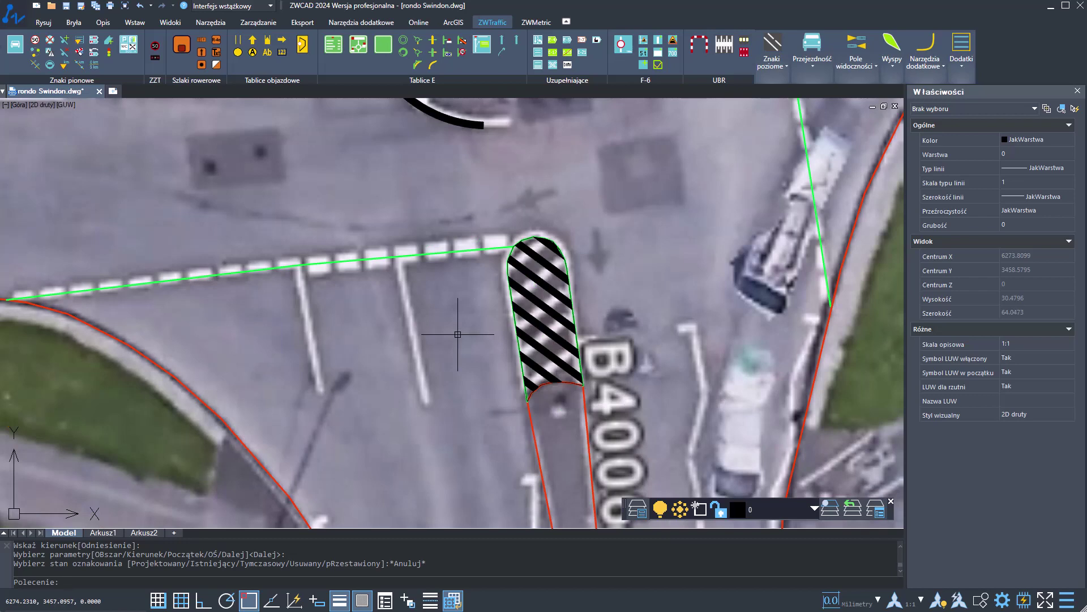
scroll(457, 334, down, 3)
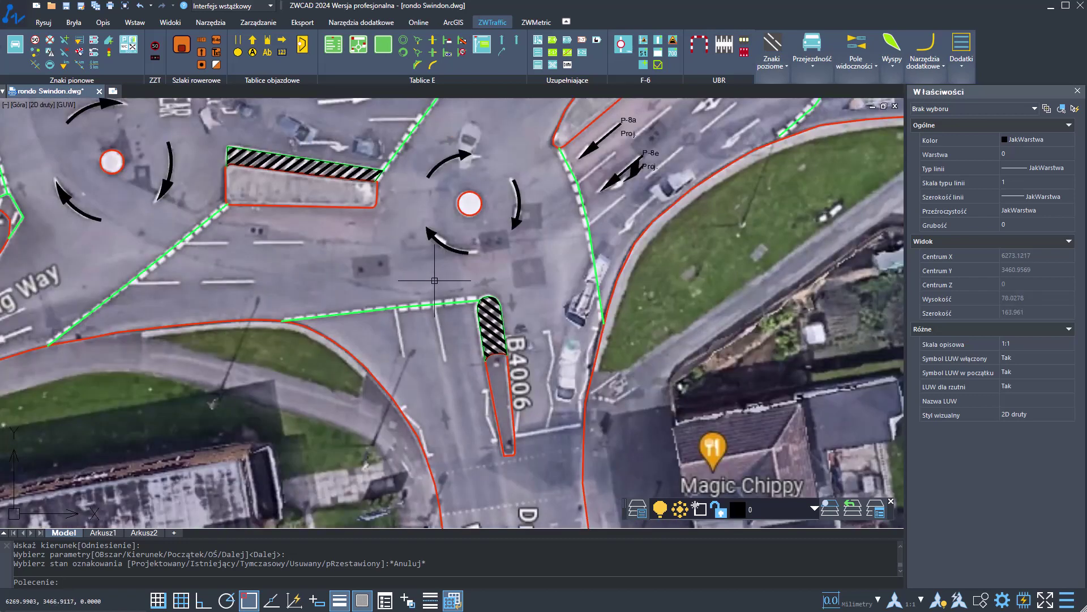
middle_drag(434, 280, 476, 321)
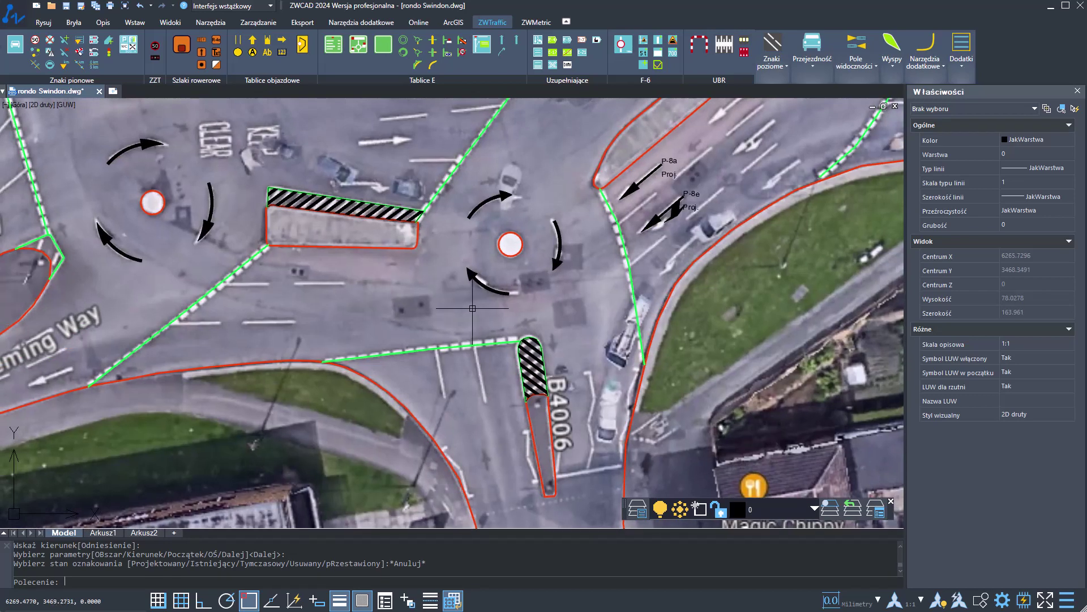
scroll(472, 306, down, 4)
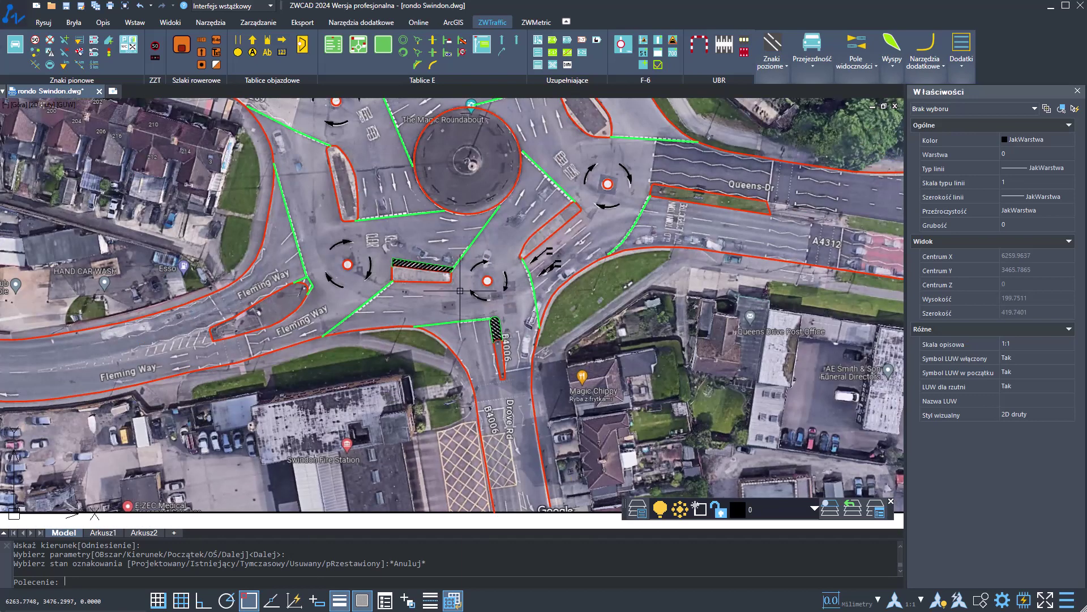
middle_drag(460, 290, 482, 330)
scroll(197, 383, up, 3)
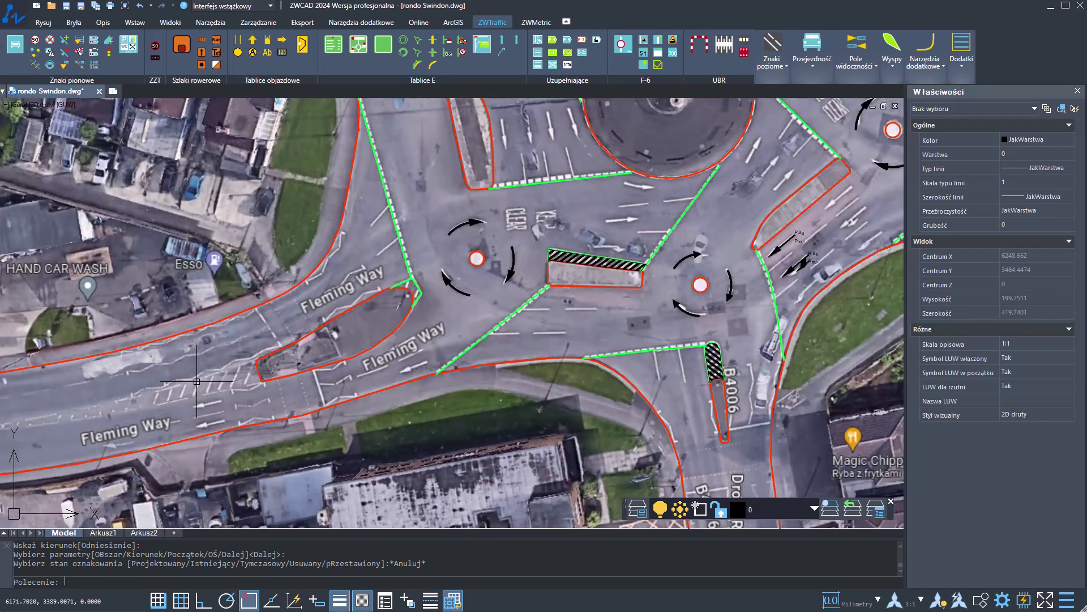
scroll(196, 381, up, 2)
scroll(232, 362, down, 2)
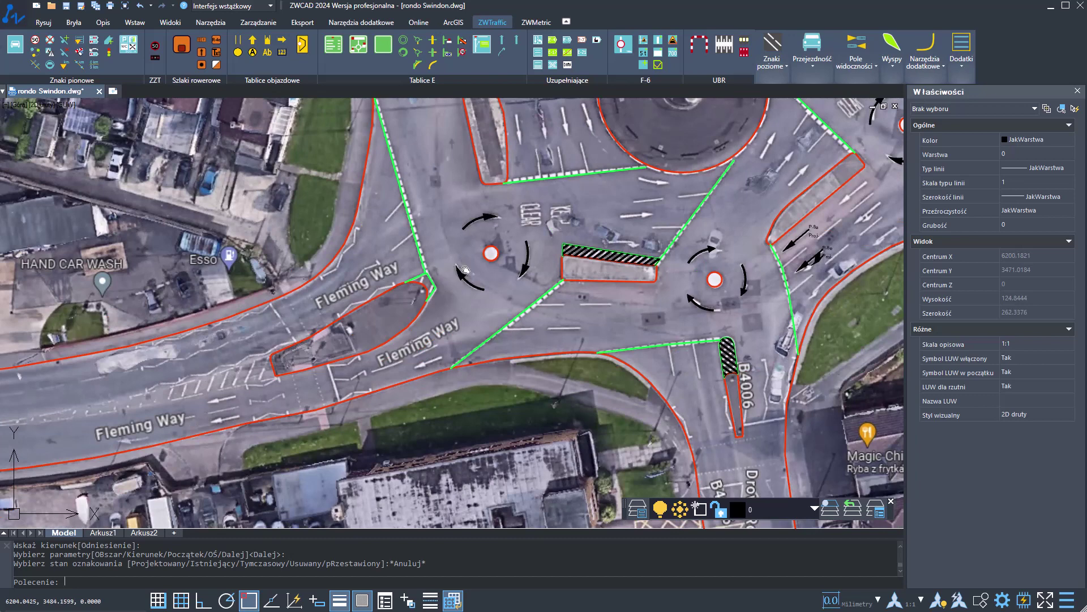
mouse_move(465, 269)
middle_down()
mouse_move(403, 356)
mouse_move(361, 335)
middle_up()
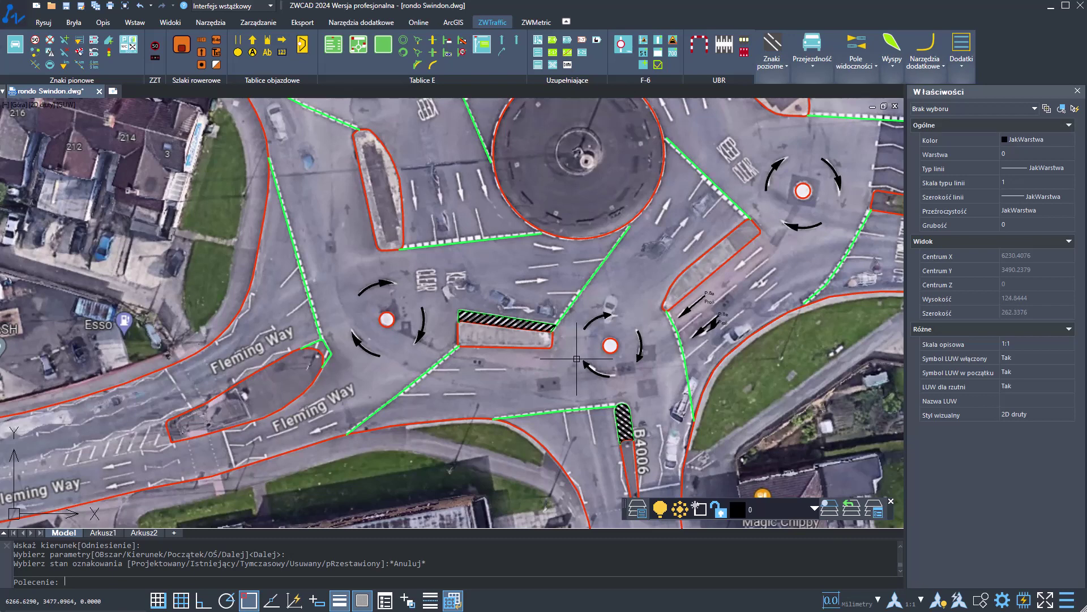
middle_drag(647, 288, 527, 372)
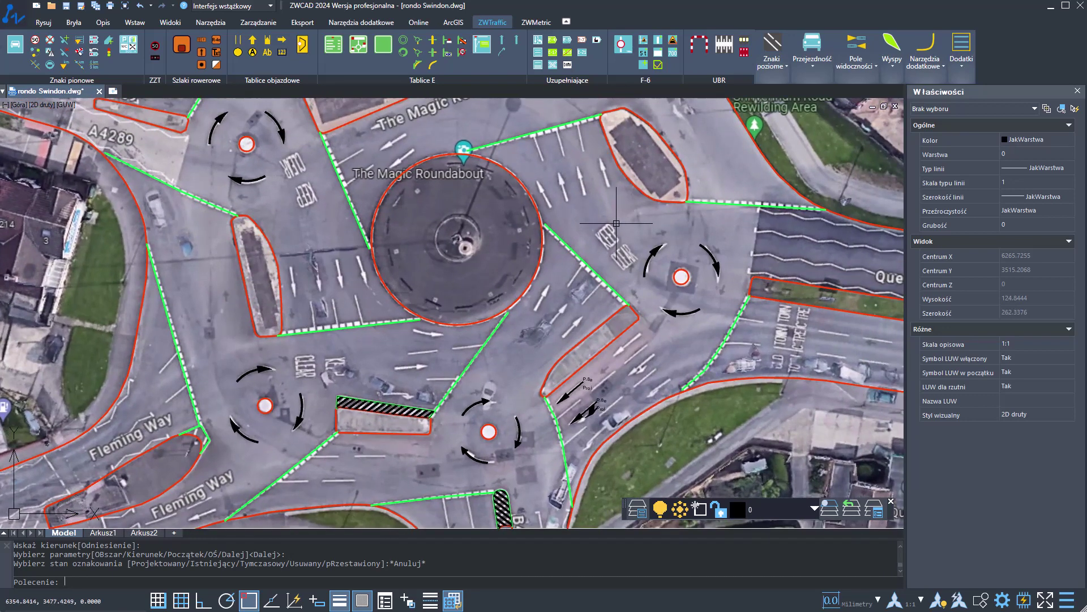
Start a custom road text marking reading KEEP, keeping KEEP as its symbol and choosing the short (Krótki) text height.
scroll(627, 231, up, 6)
scroll(625, 269, down, 2)
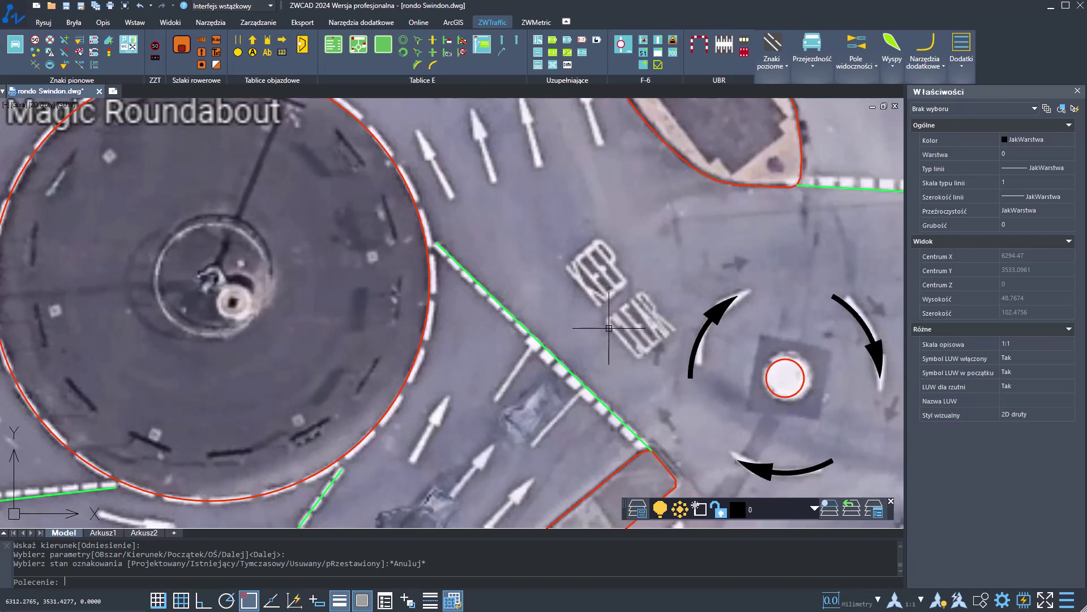
click(785, 80)
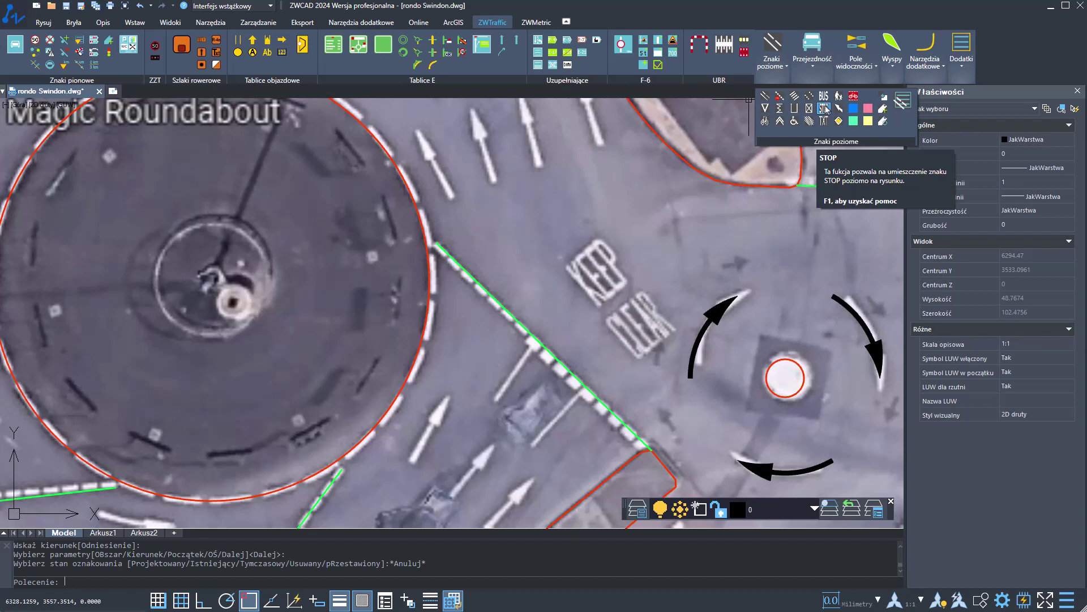
click(824, 108)
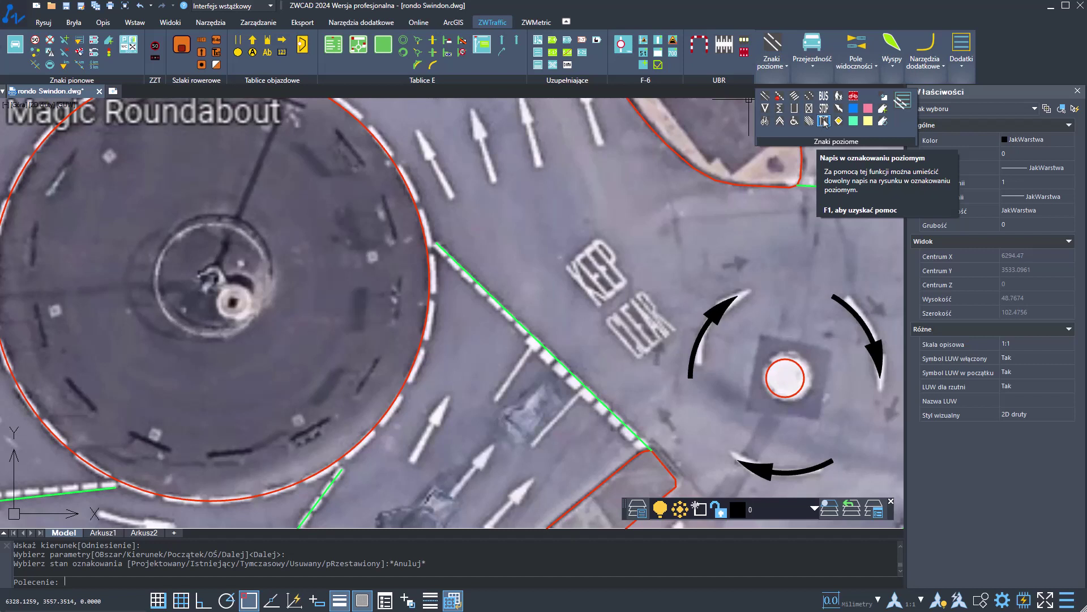
click(823, 120)
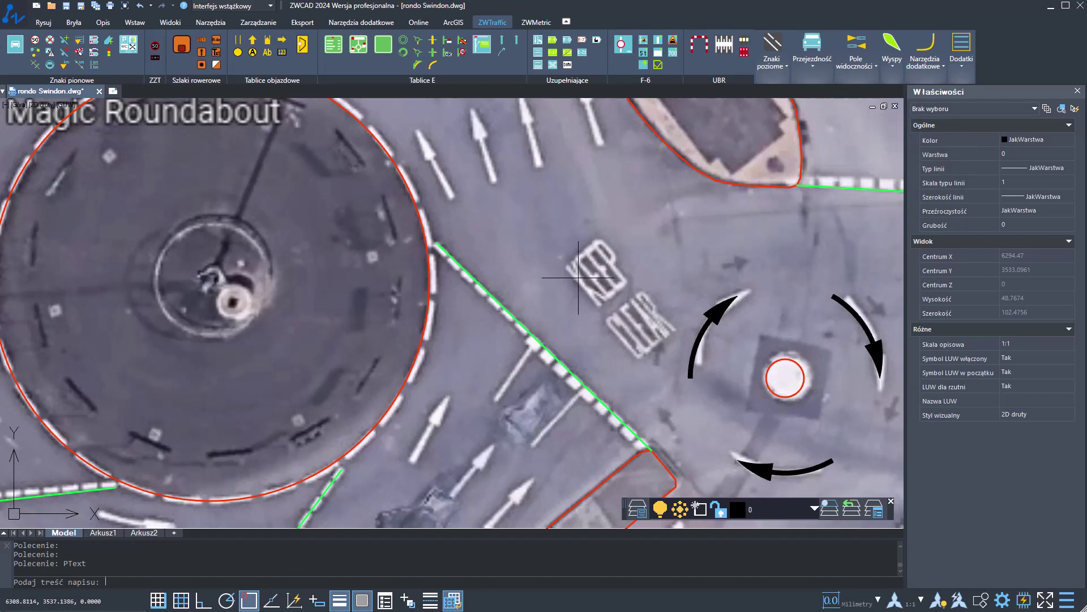
text(KEEP)
key(Return)
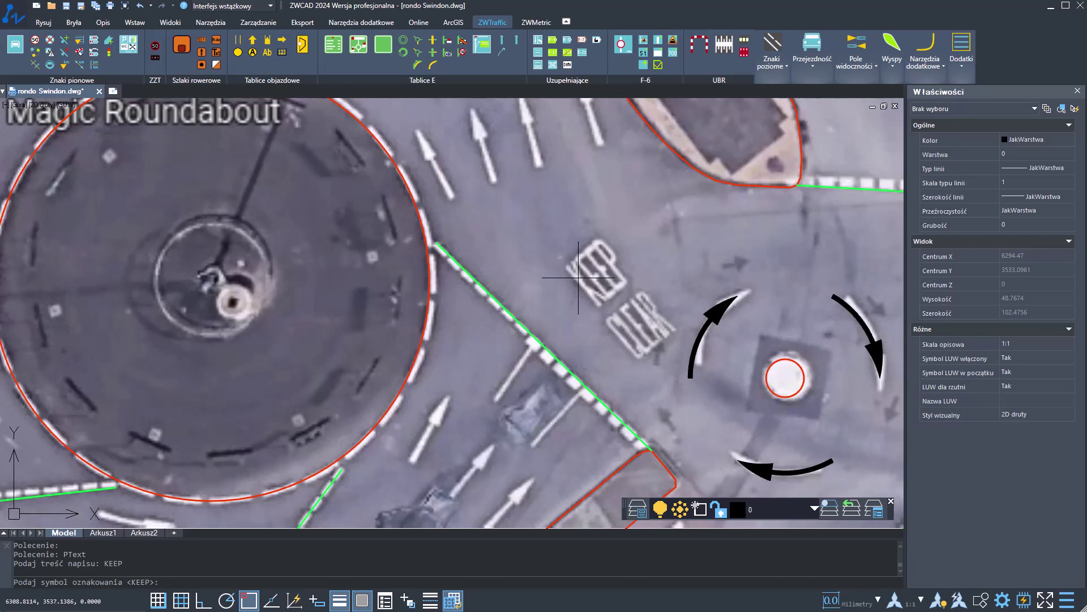
key(Return)
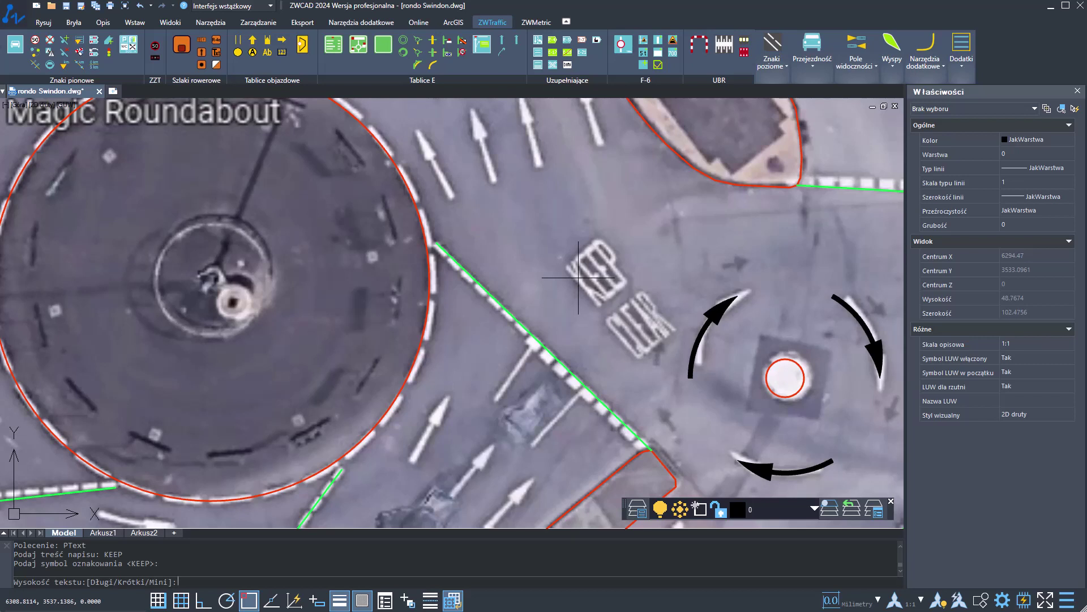
text(k)
key(Return)
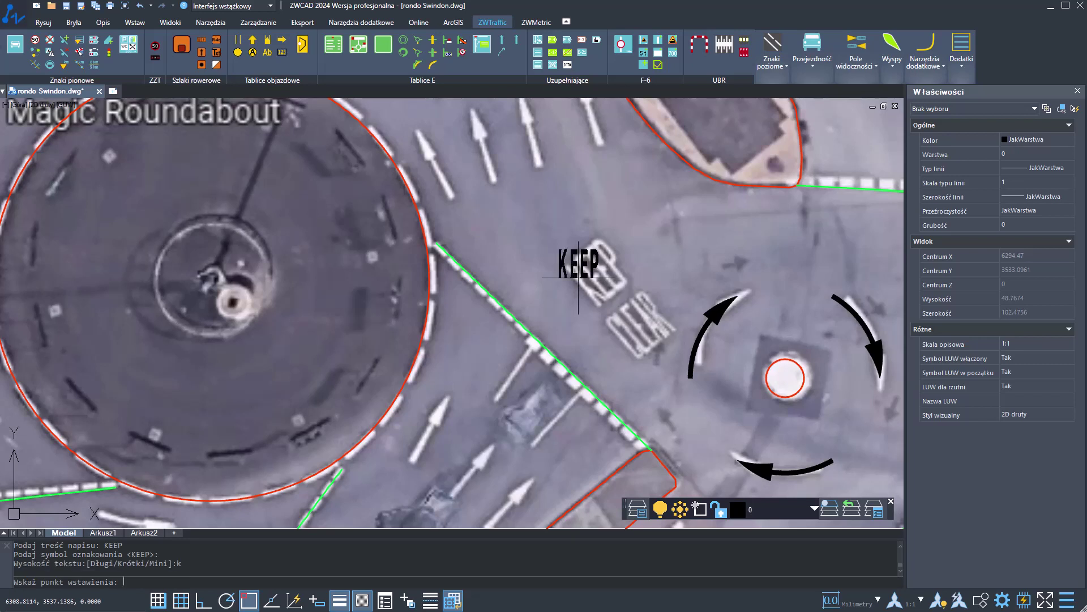
Place the KEEP text over the painted KEEP west of the Queens Drive mini-roundabout, rotated 42°, with an unrotated Projektowany label beside it.
click(616, 293)
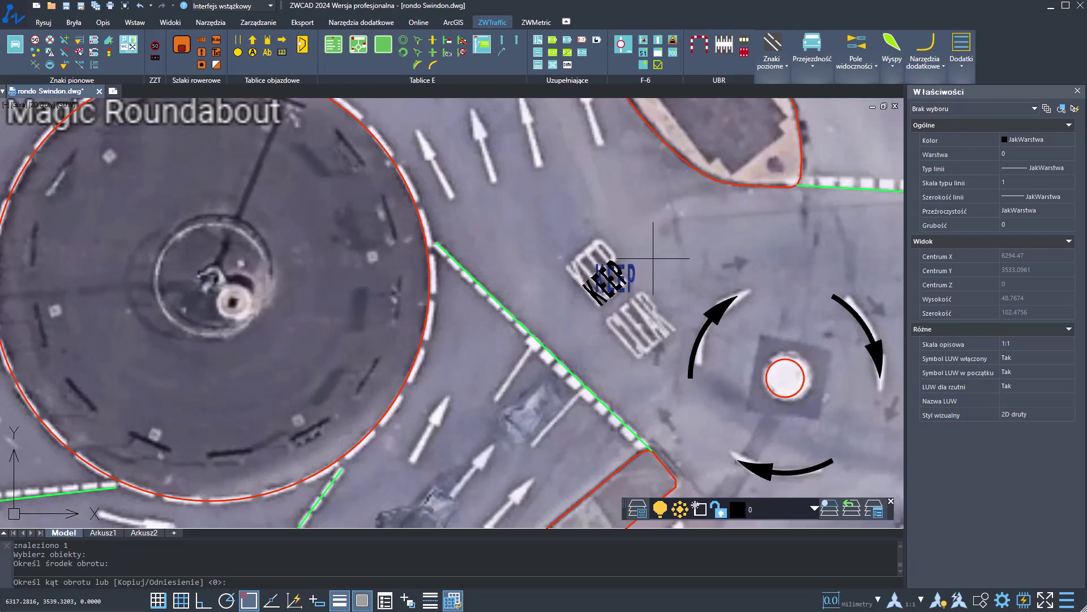
click(644, 258)
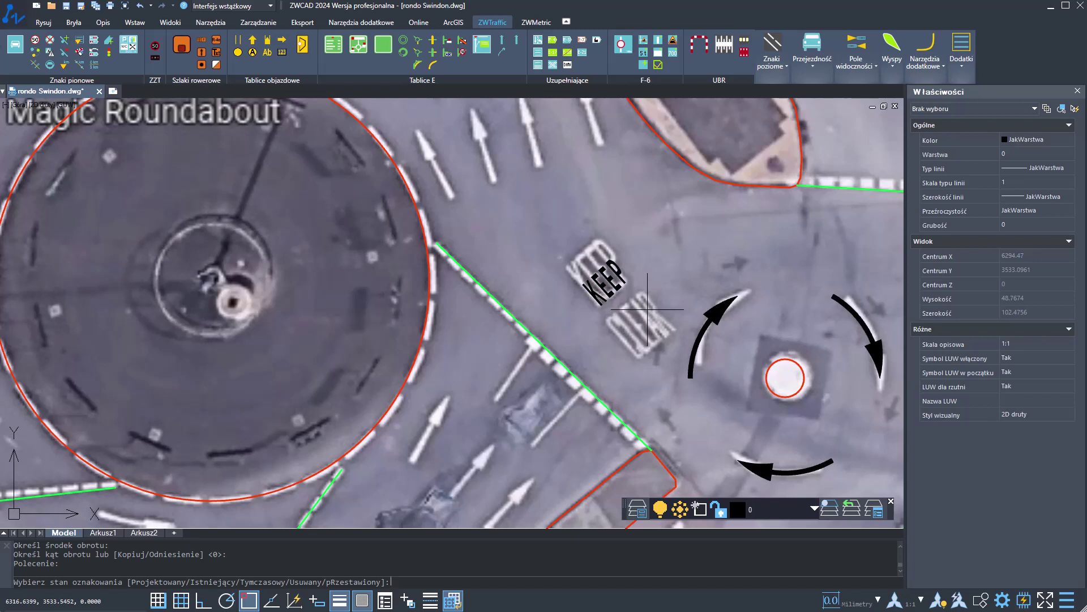
text(p)
key(Return)
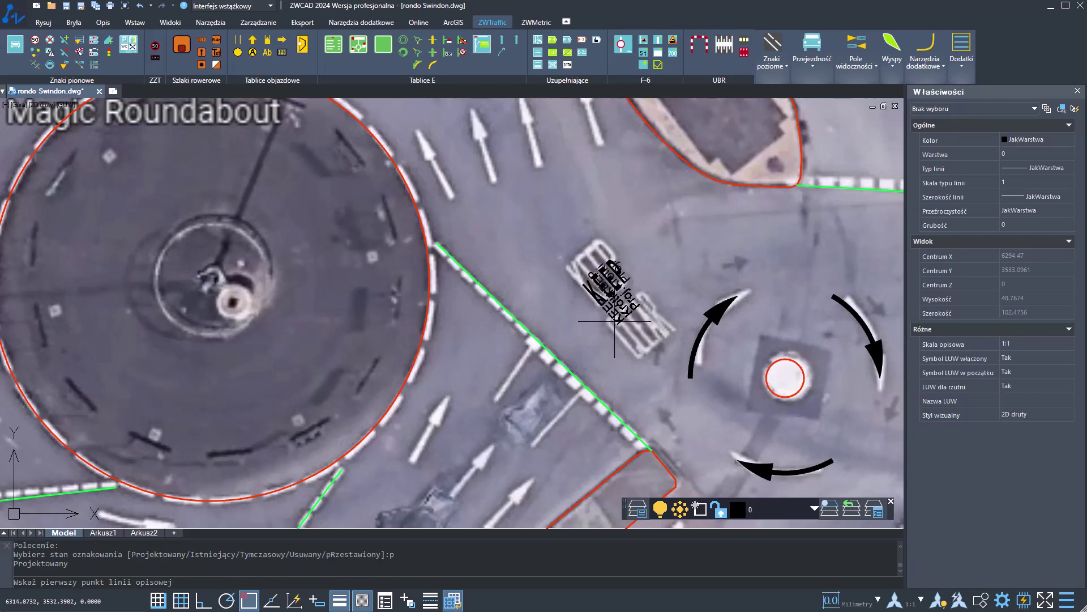
click(638, 259)
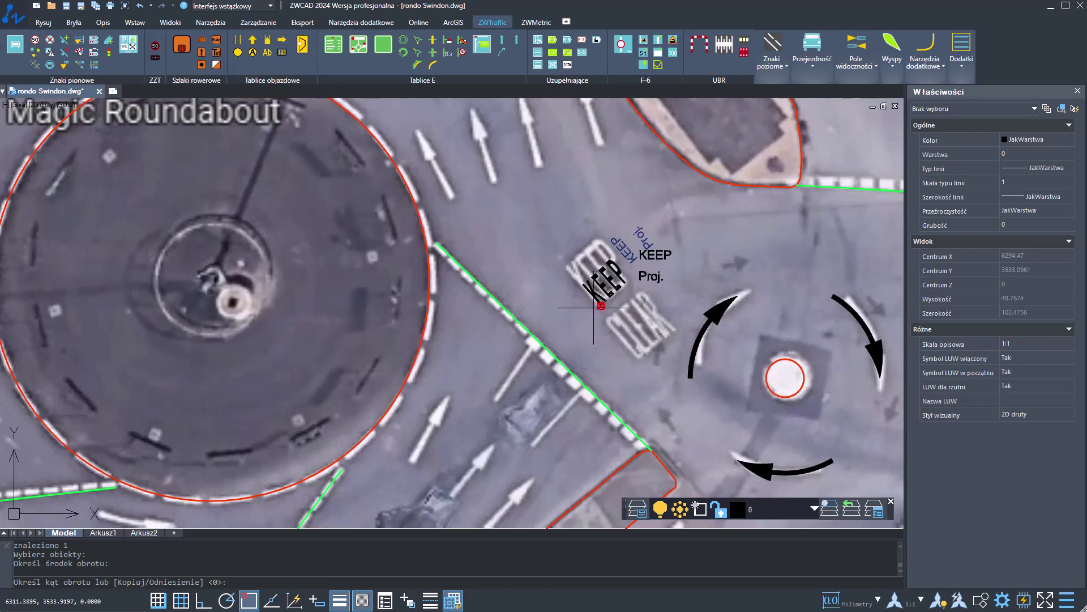
key(Return)
Turn off object grouping and delete the KEEP Proj. description label beside the marking.
click(656, 256)
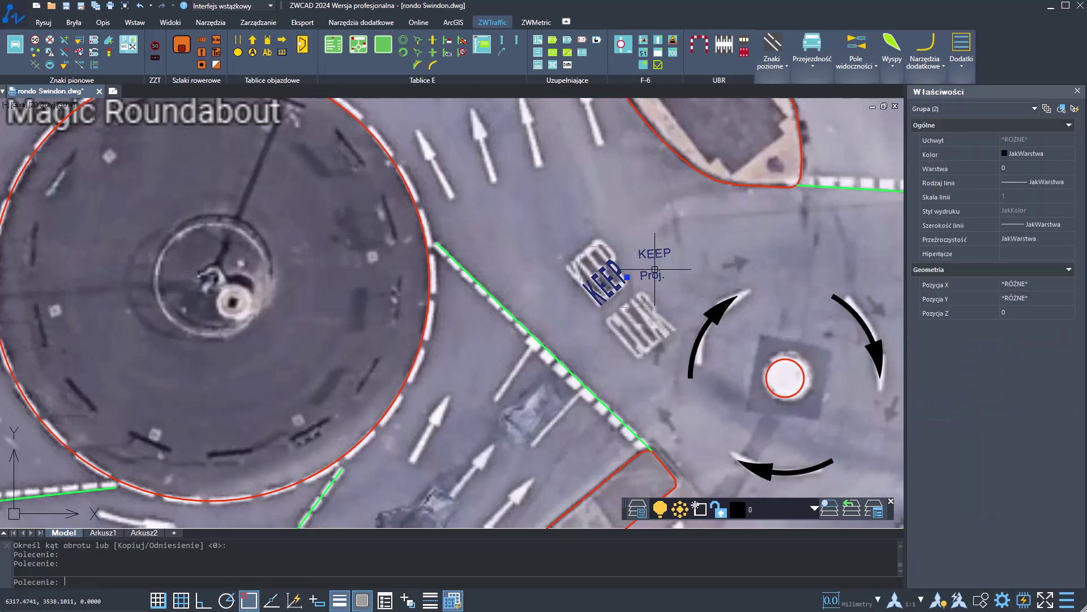
scroll(654, 265, up, 2)
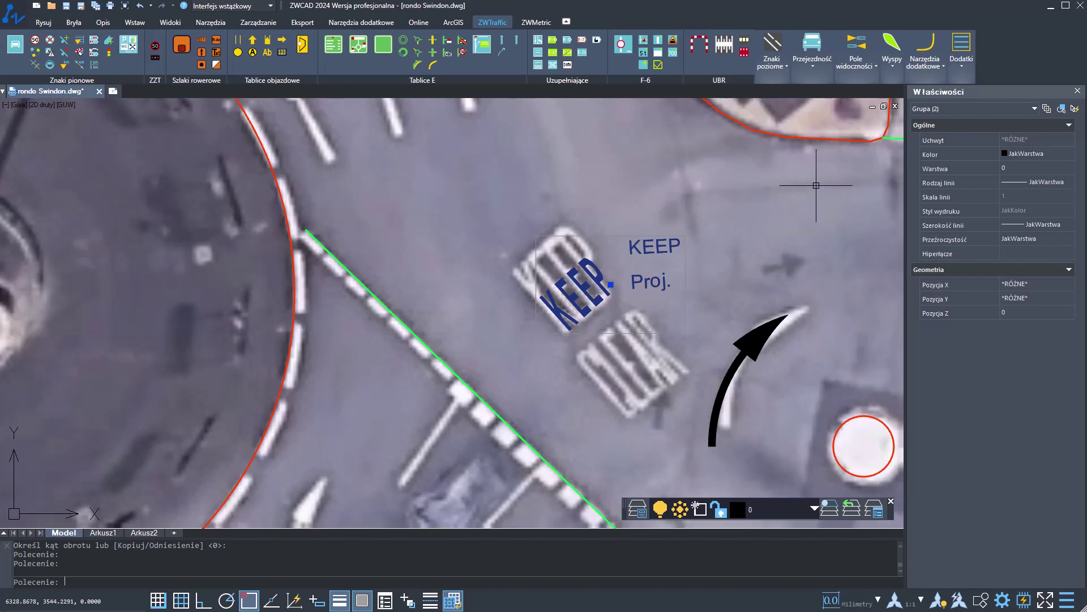
click(961, 53)
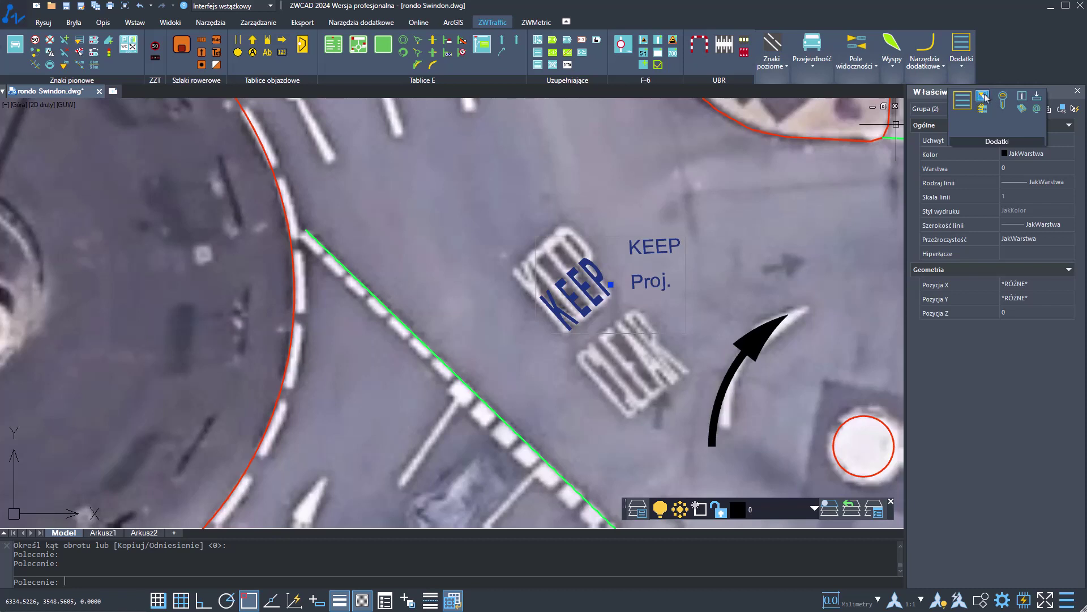
click(982, 98)
click(634, 279)
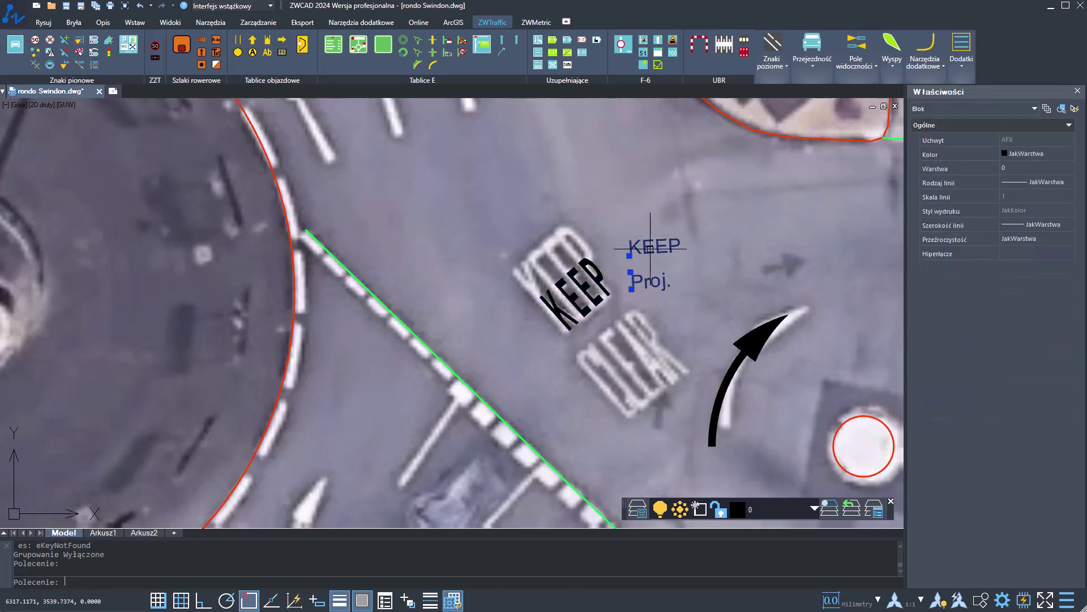
key(Delete)
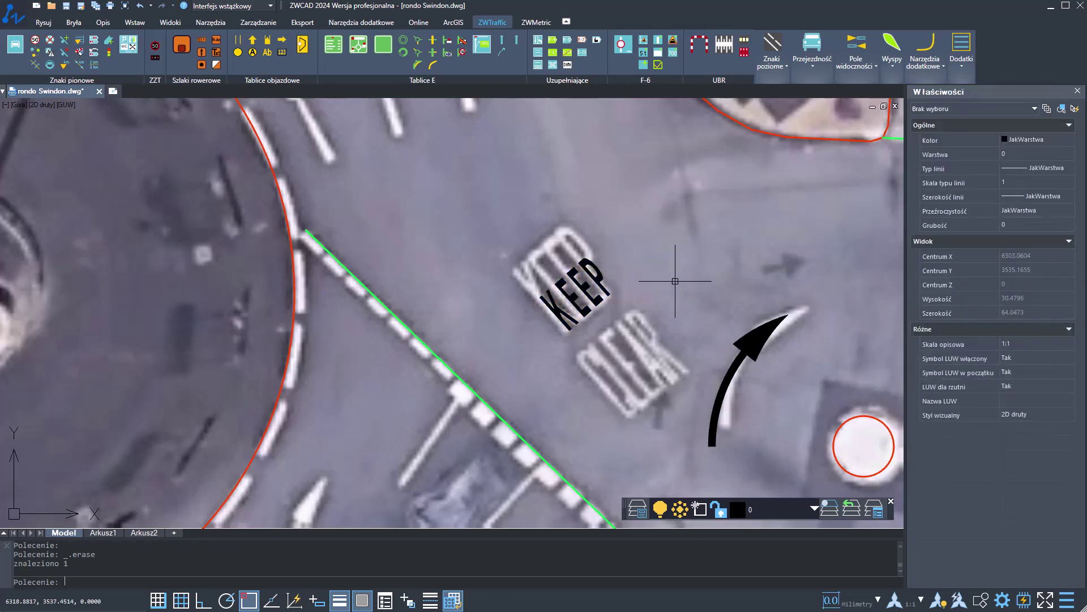
Set the KEEP marking's text height to 5 and deselect it.
click(603, 265)
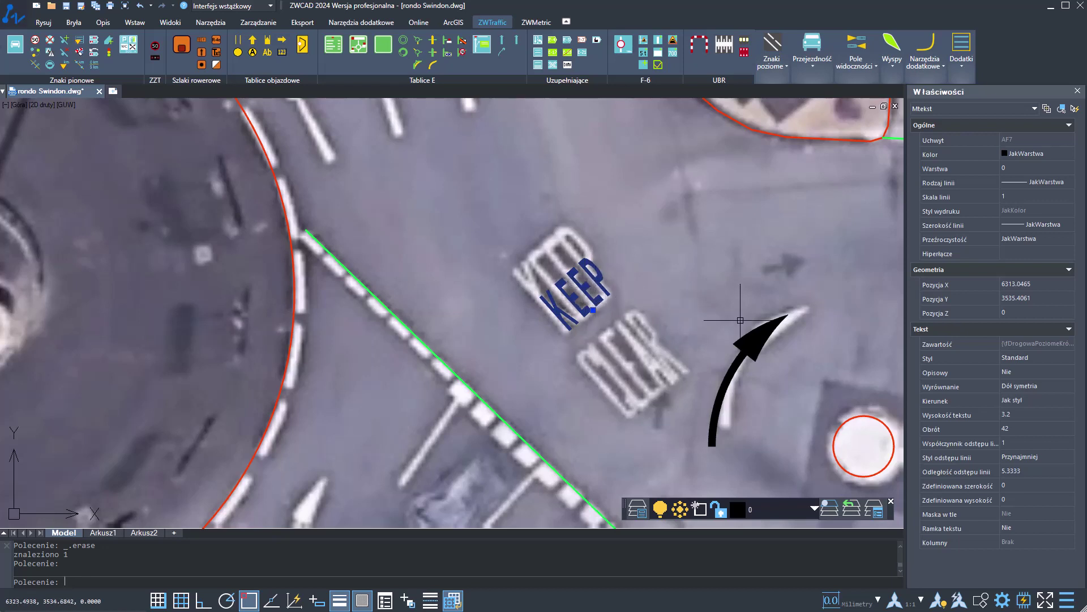
click(1016, 416)
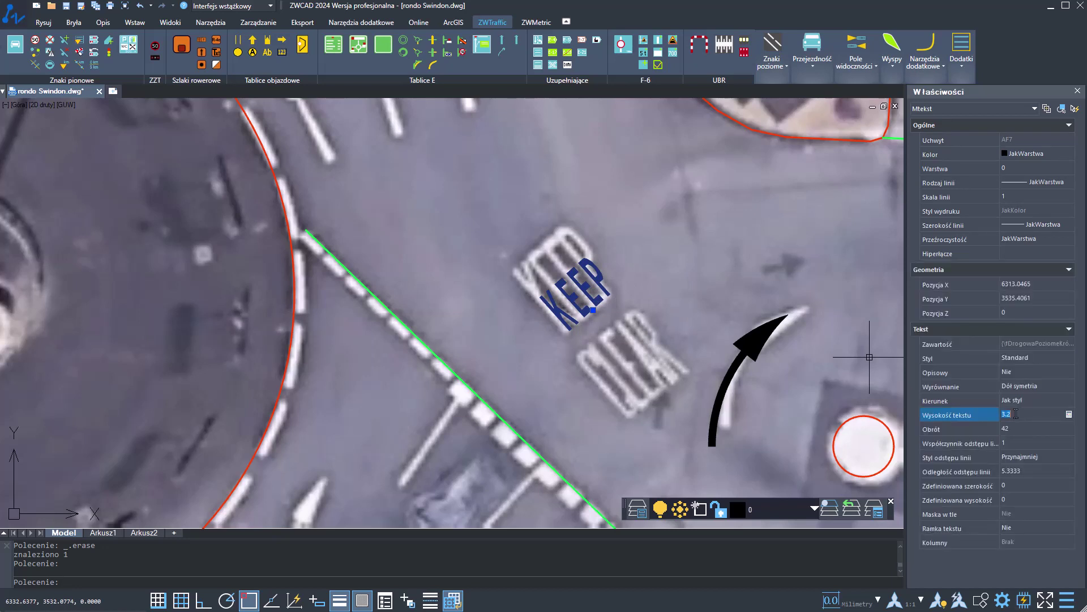
text(5)
key(Tab)
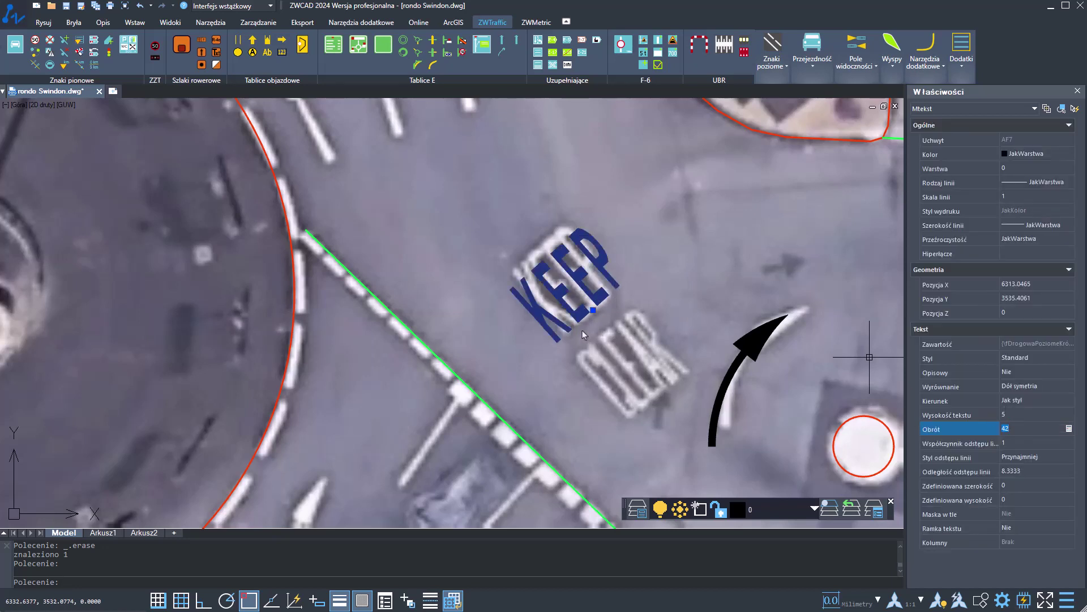
click(556, 359)
key(Escape)
key(Escape)
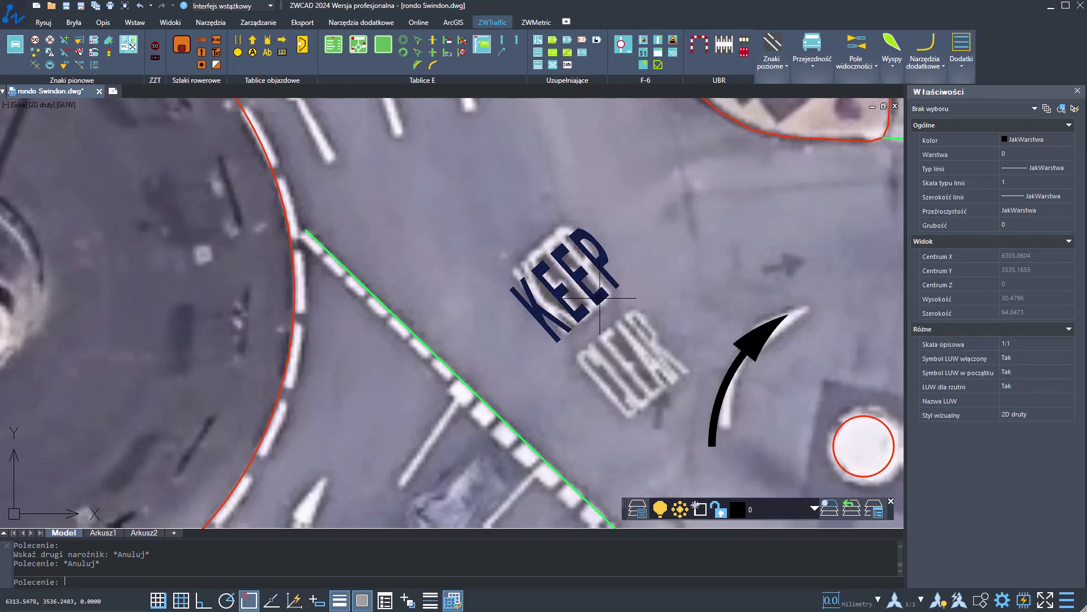
Copy the KEEP text and paste the duplicate over the painted CLEAR just southeast of it.
click(772, 54)
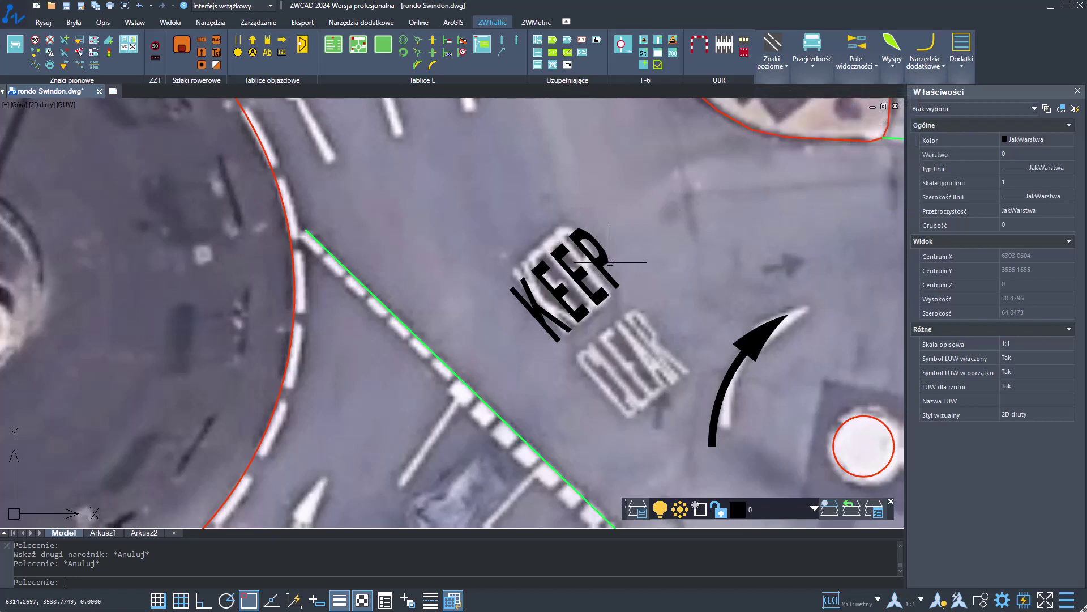
click(607, 283)
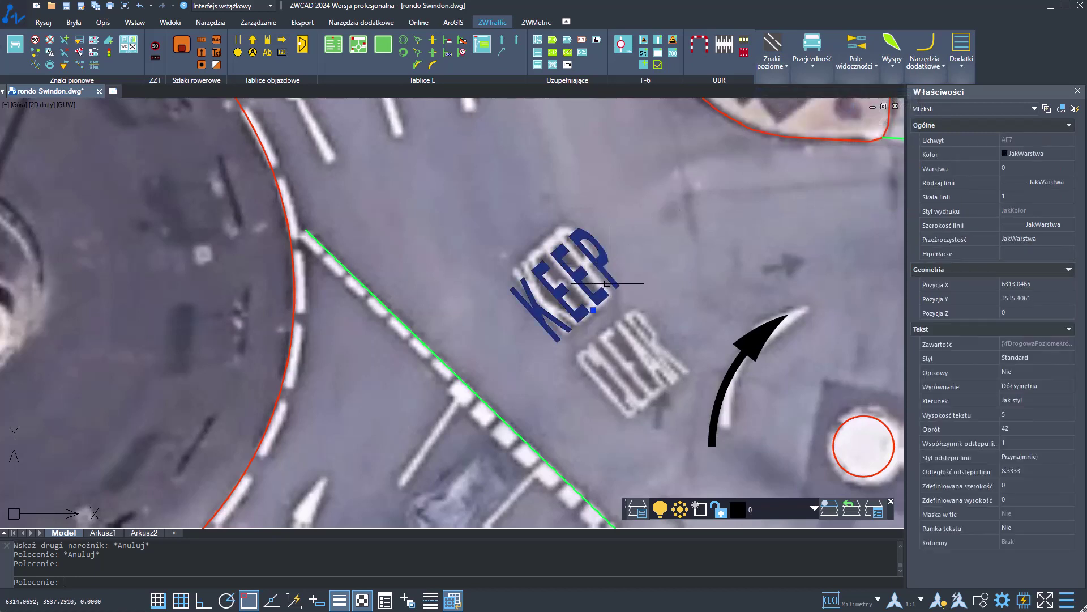
key(ctrl+c)
key(ctrl+v)
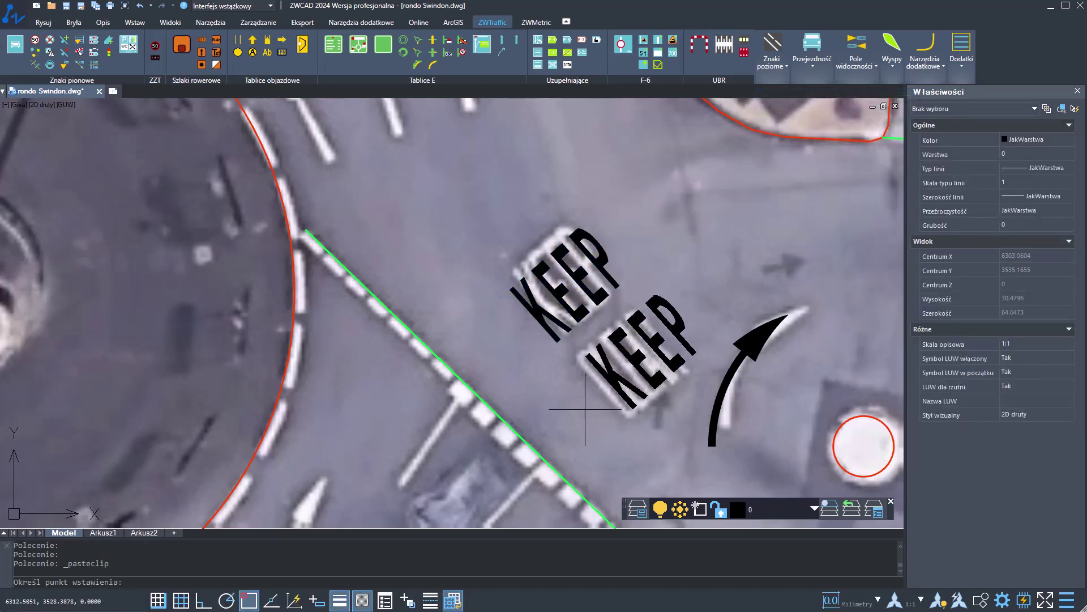
click(587, 415)
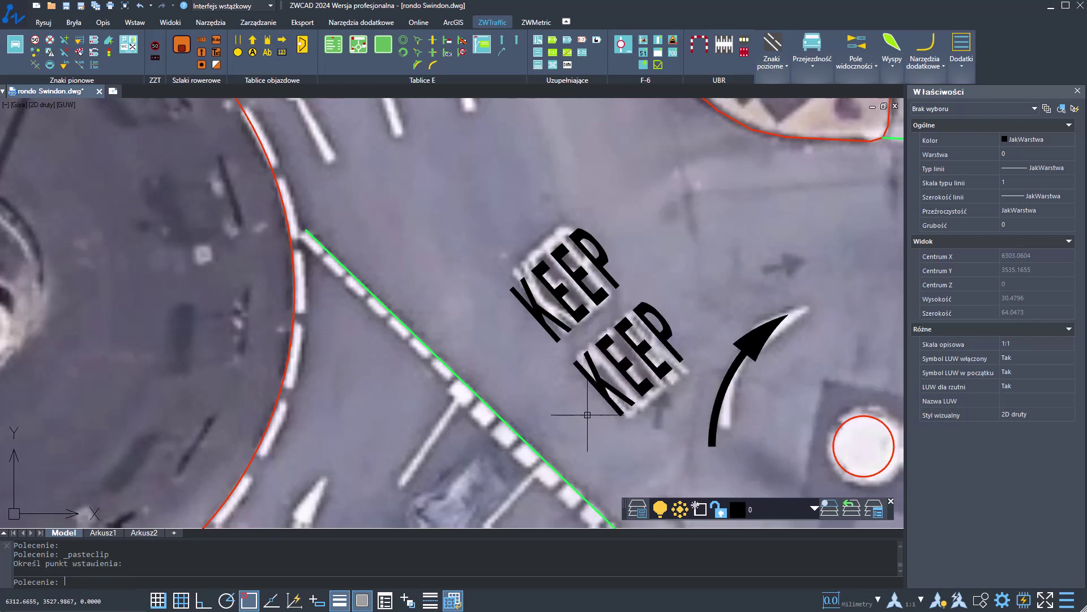
Change the wording of the duplicated KEEP text to CLEAR.
click(623, 368)
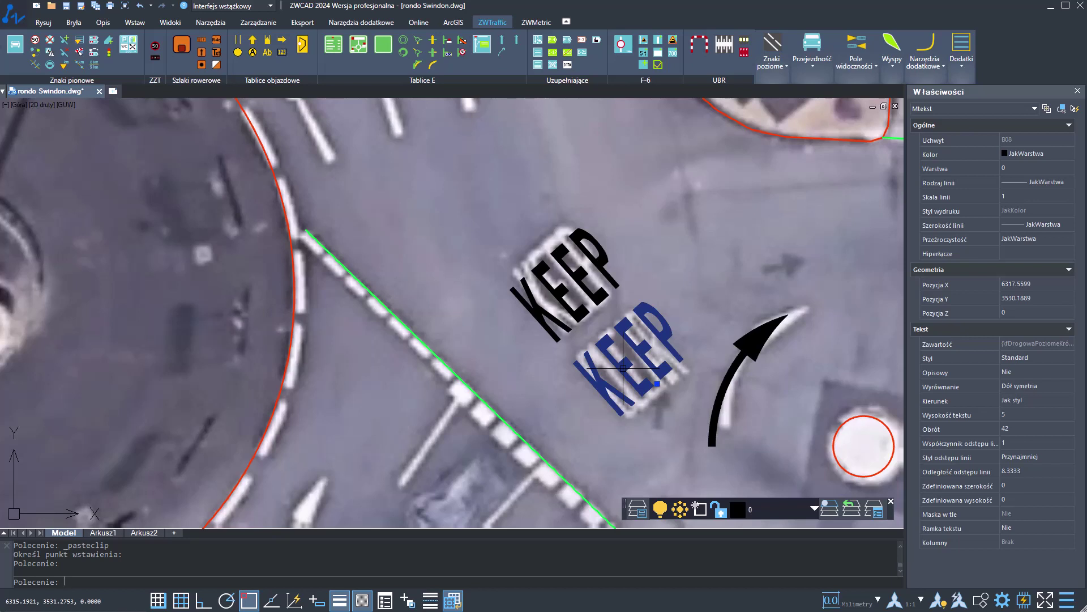
key(Escape)
double_click(623, 369)
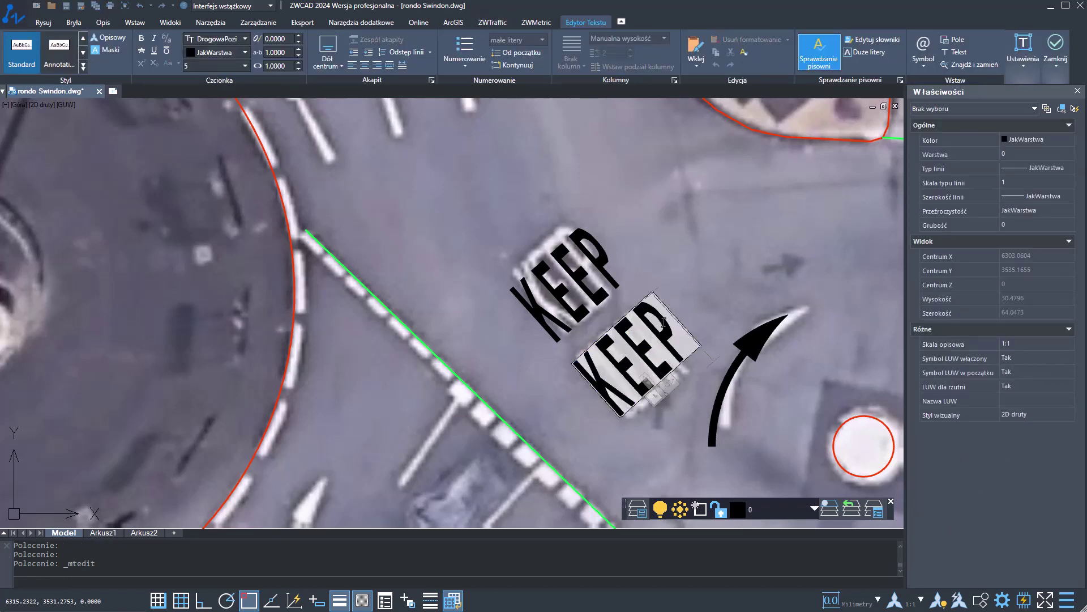
key(BackSpace)
key(BackSpace)
key(BackSpace)
key(BackSpace)
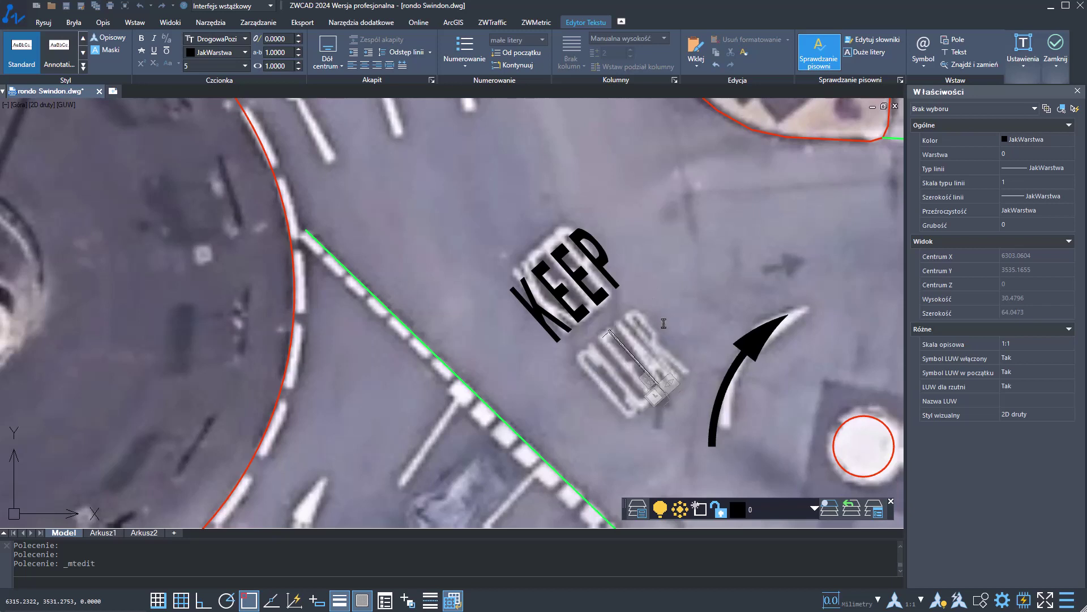
text(CLEAR)
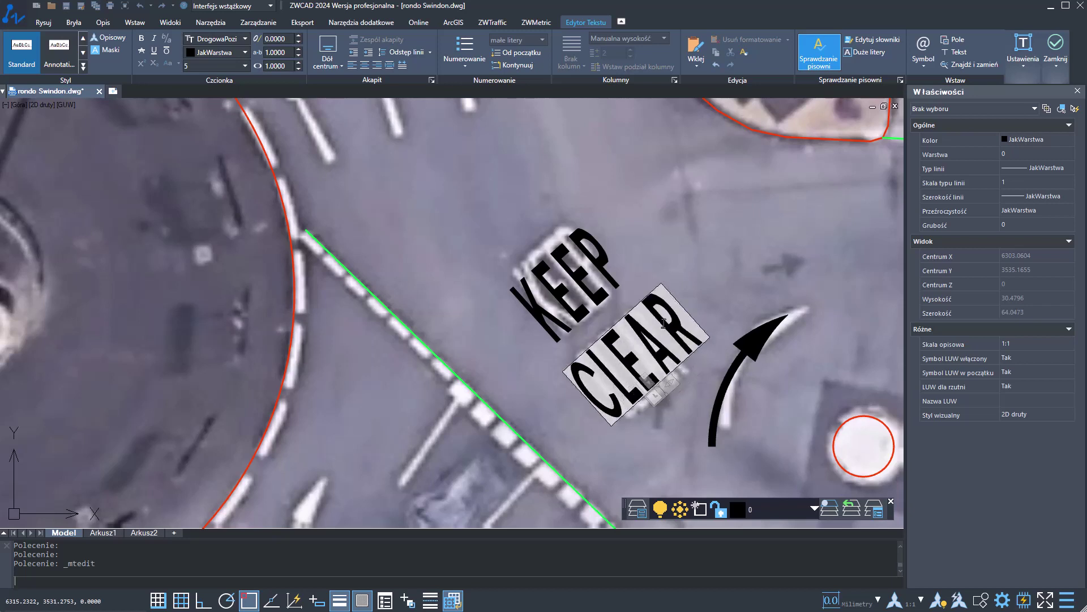
click(659, 248)
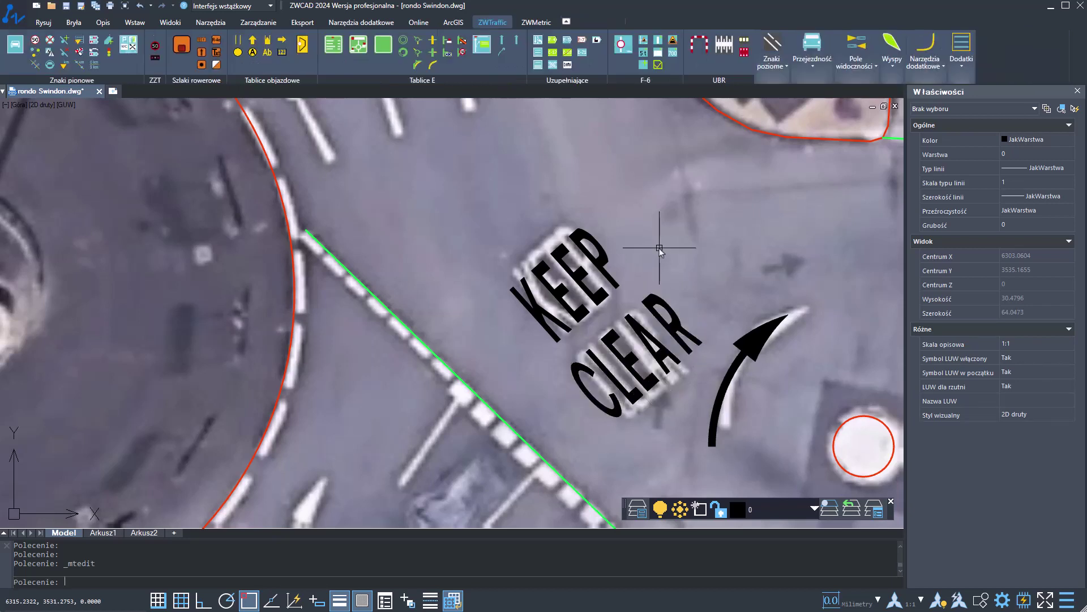
Select the KEEP and CLEAR texts together and examine the remaining painted lettering around the roundabout and on Queens Drive.
click(664, 304)
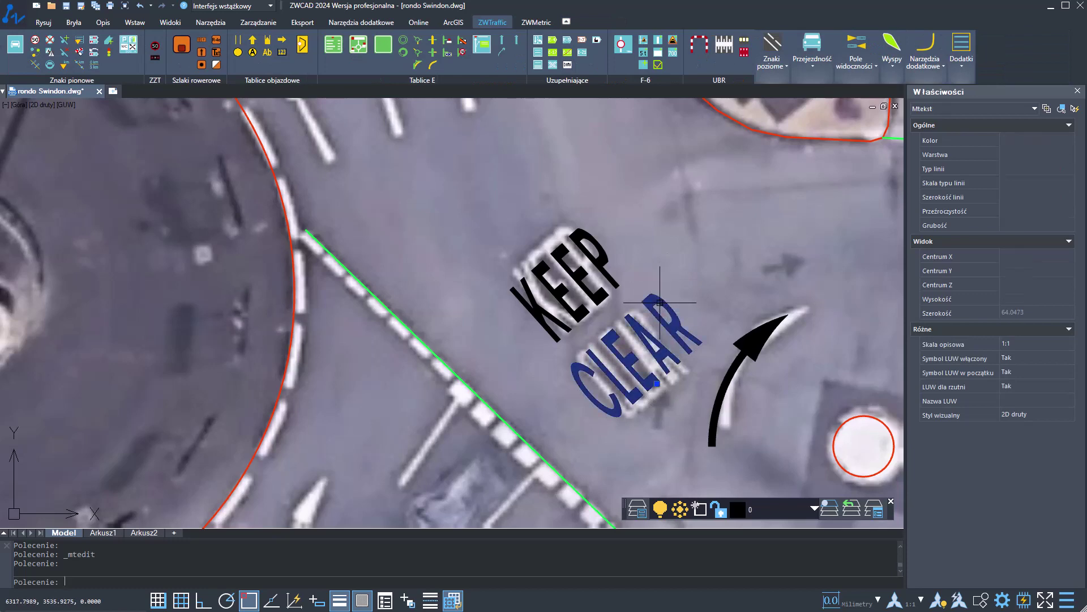
click(584, 275)
scroll(584, 276, down, 5)
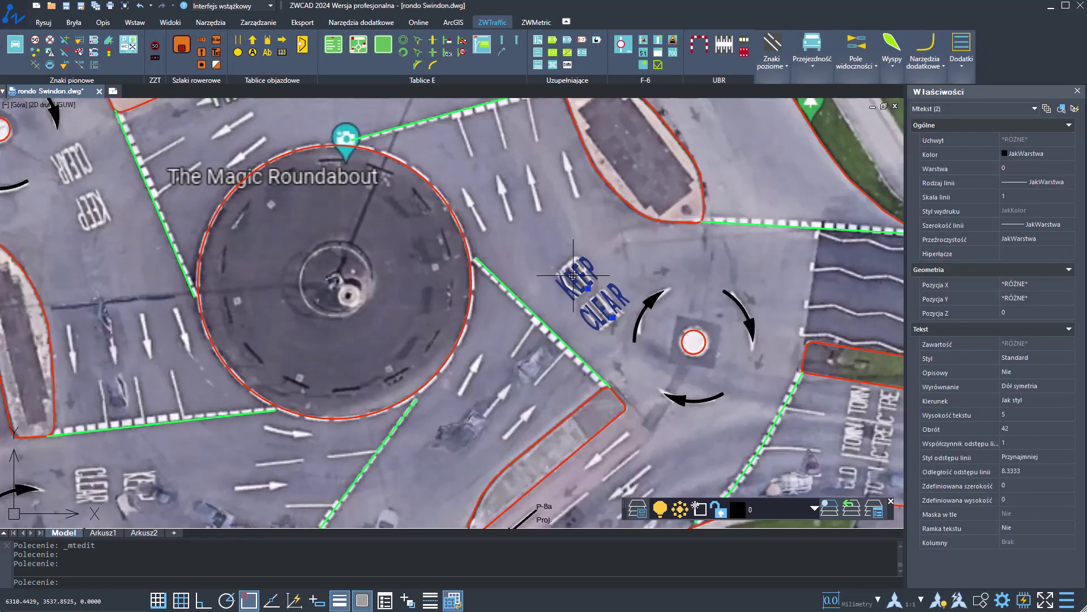
scroll(278, 268, down, 2)
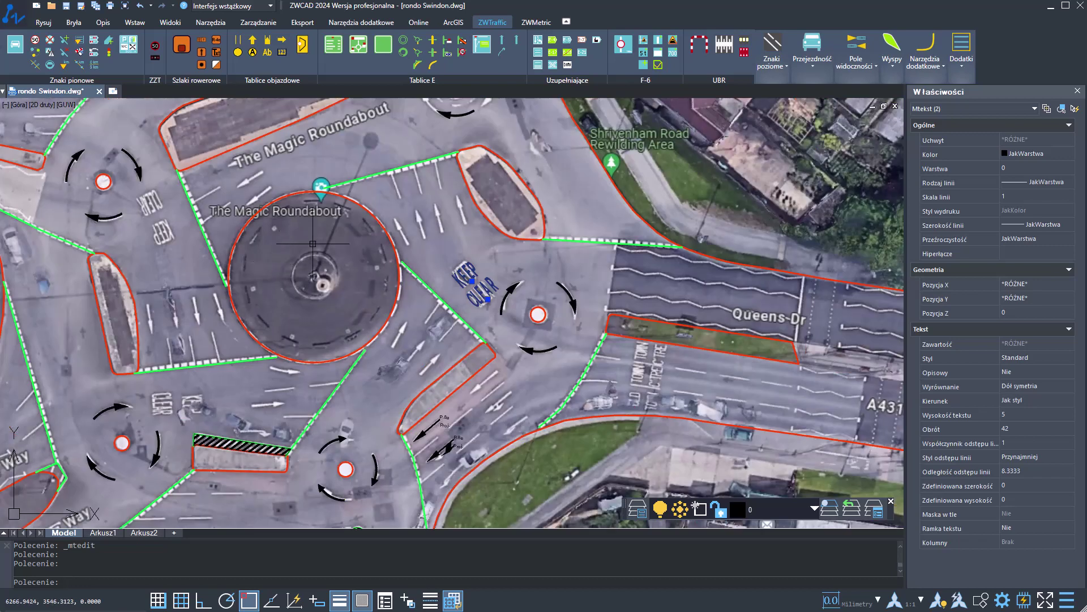
middle_drag(169, 322, 201, 317)
scroll(680, 357, up, 4)
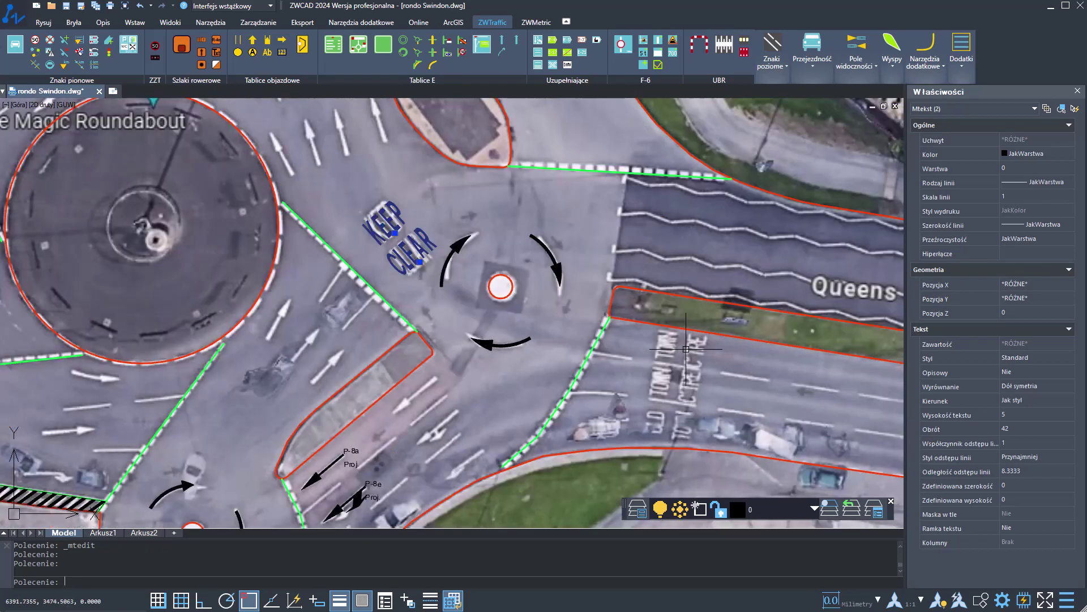
scroll(561, 324, down, 4)
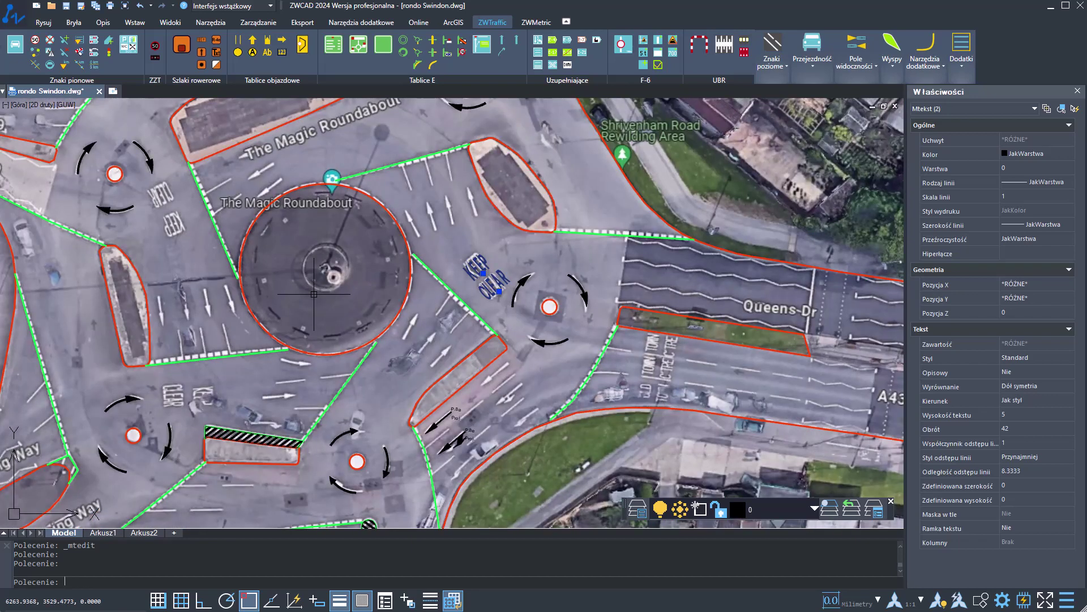
middle_drag(313, 288, 425, 310)
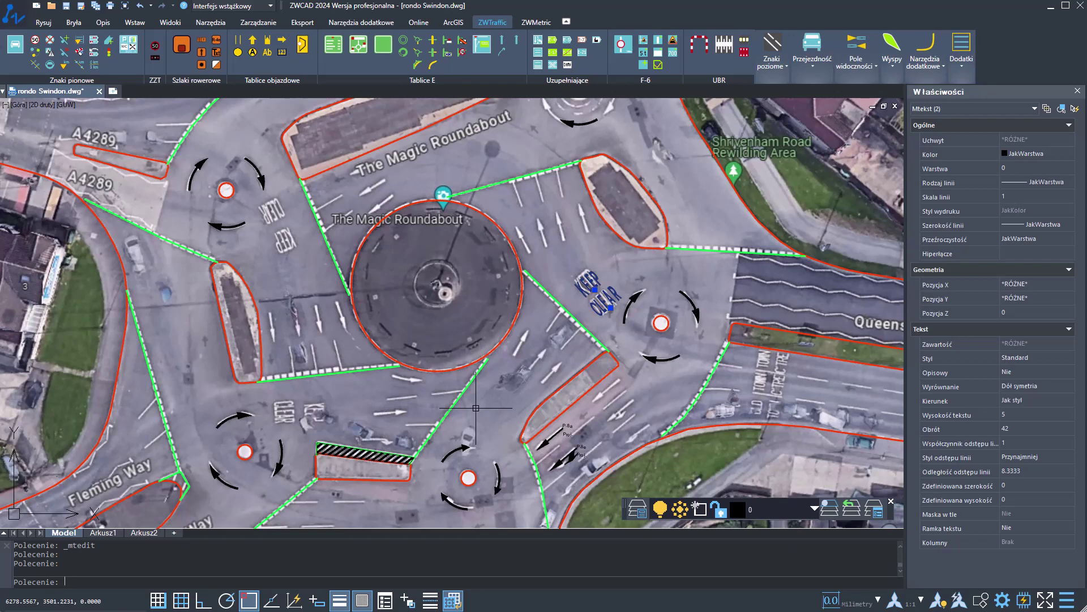
Turn the poziome layer off and back on to compare the green guide lines with the painted road markings.
key(Escape)
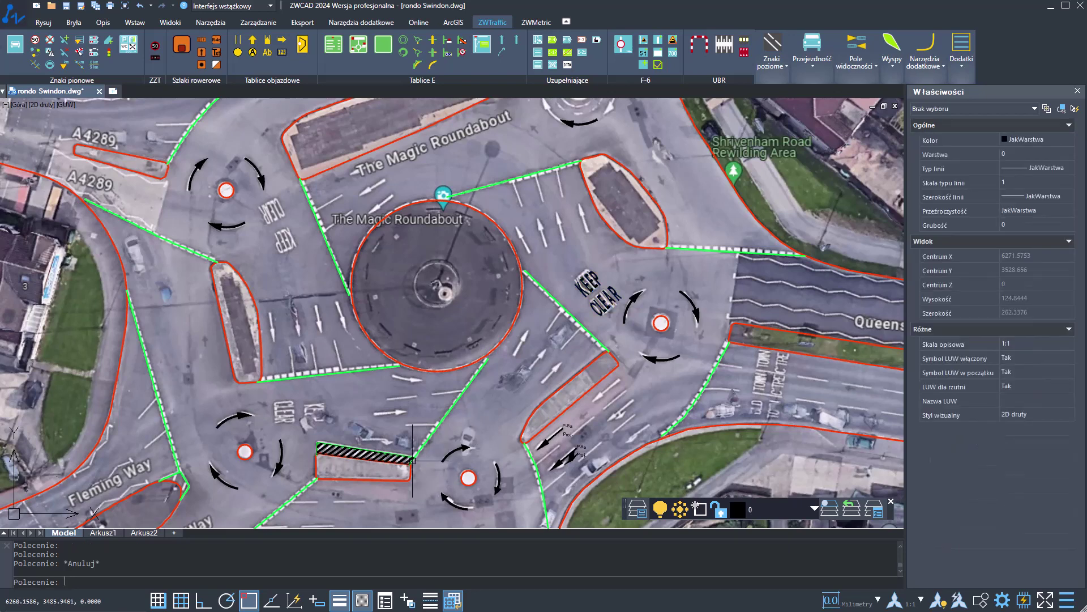
scroll(413, 458, up, 4)
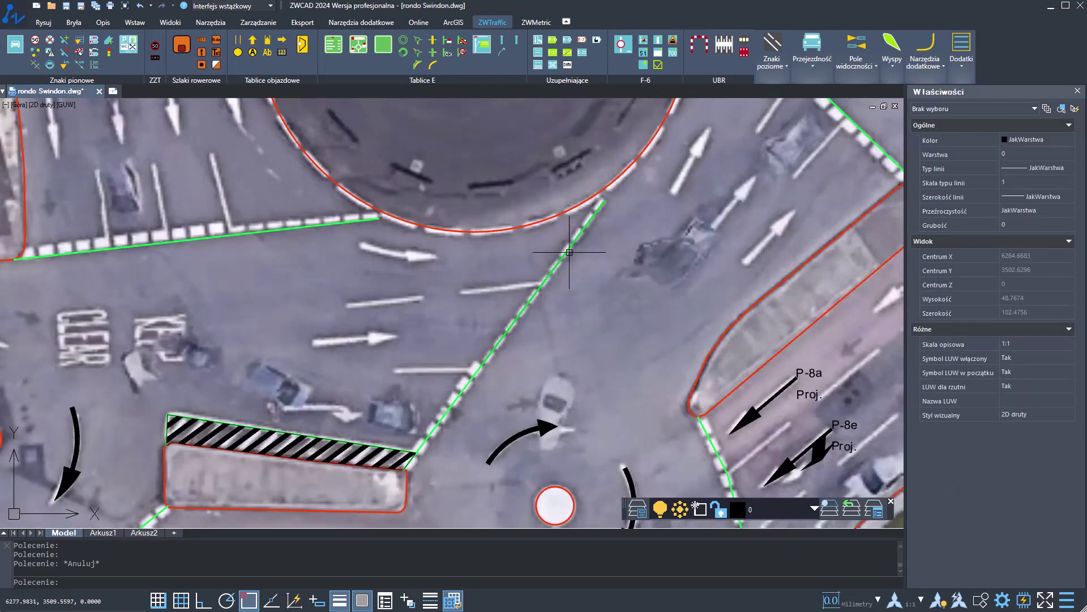
click(789, 510)
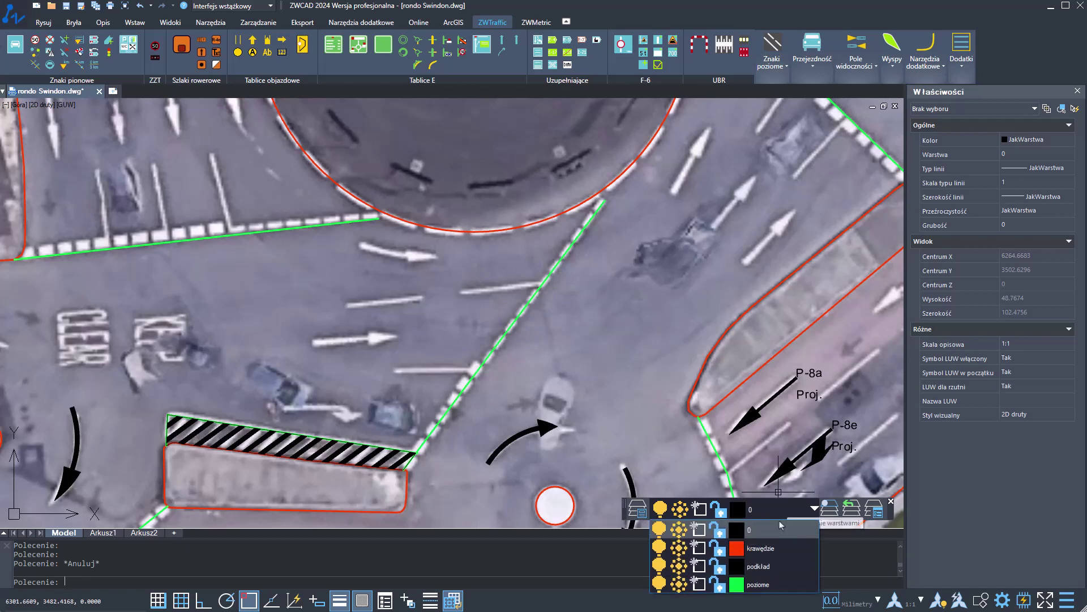
click(662, 582)
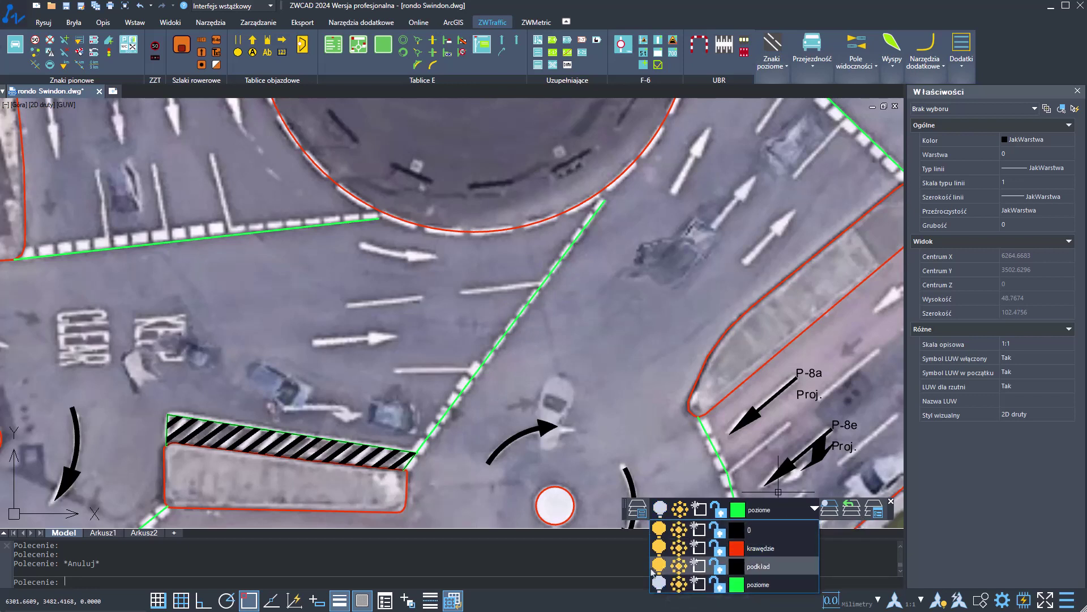
click(615, 454)
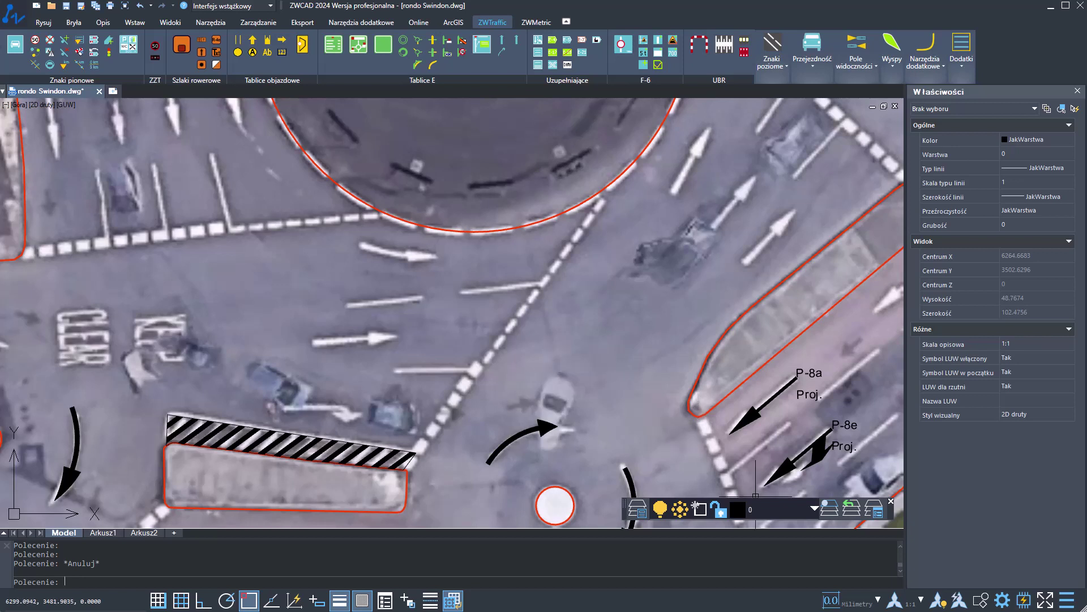
click(773, 510)
click(660, 584)
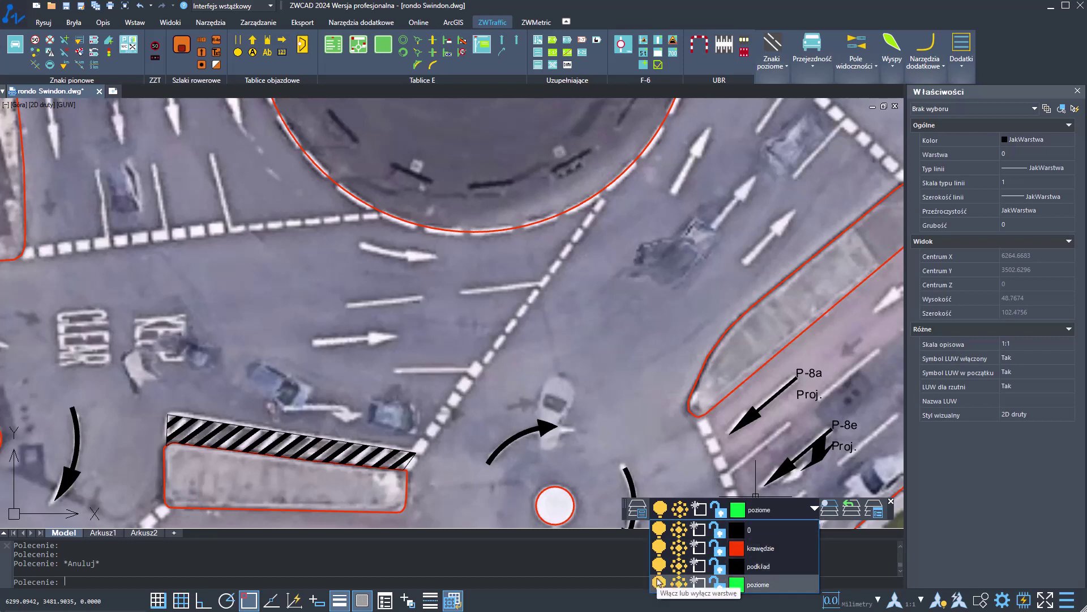
click(758, 584)
click(567, 389)
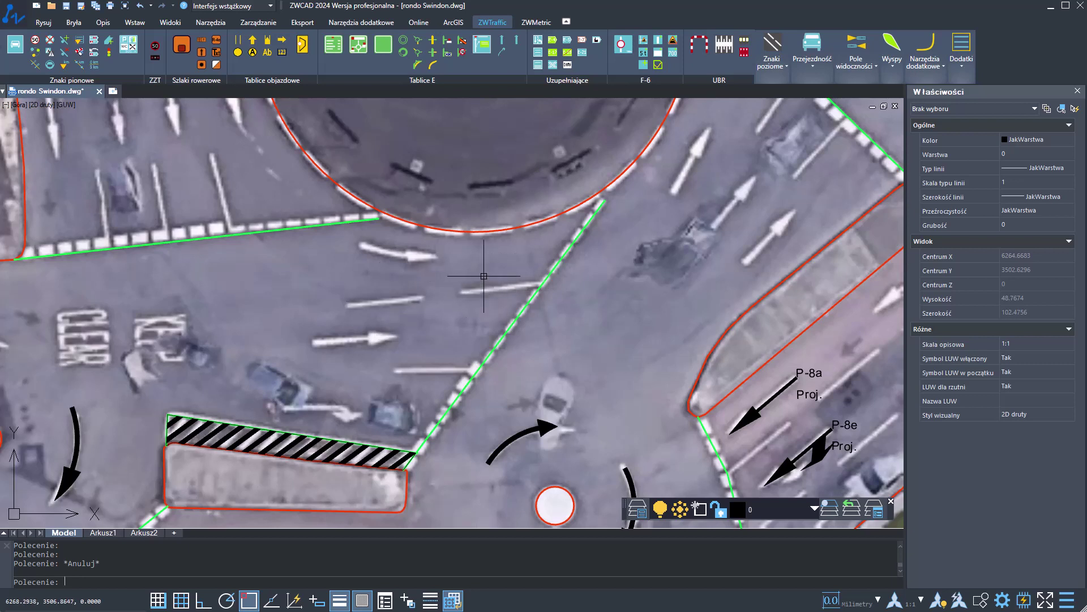
Inspect the extent of the green guide line running southwest from the central island's southern edge.
click(545, 286)
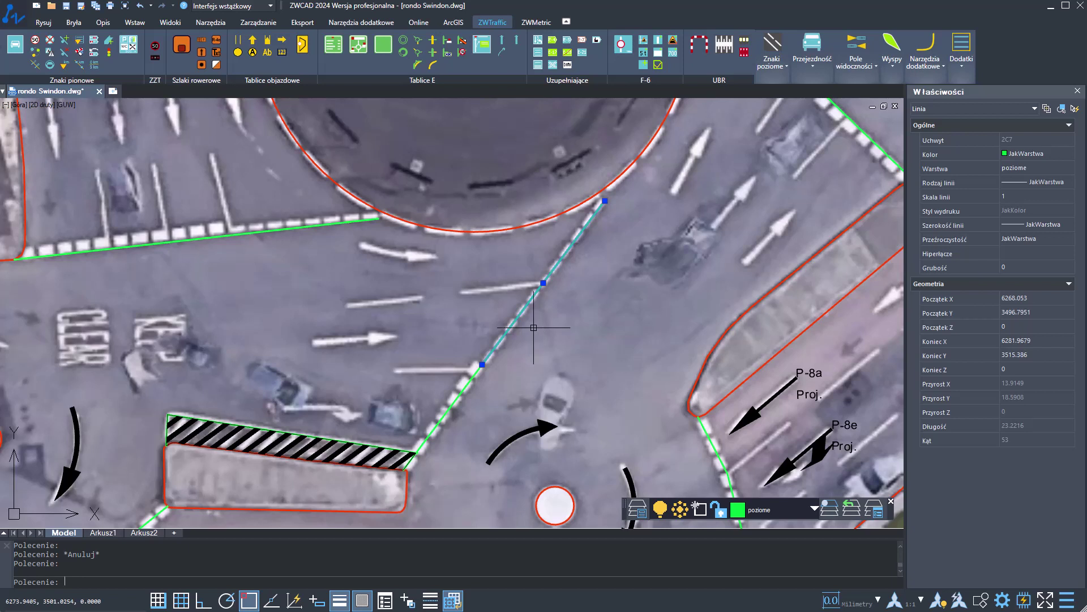
key(Escape)
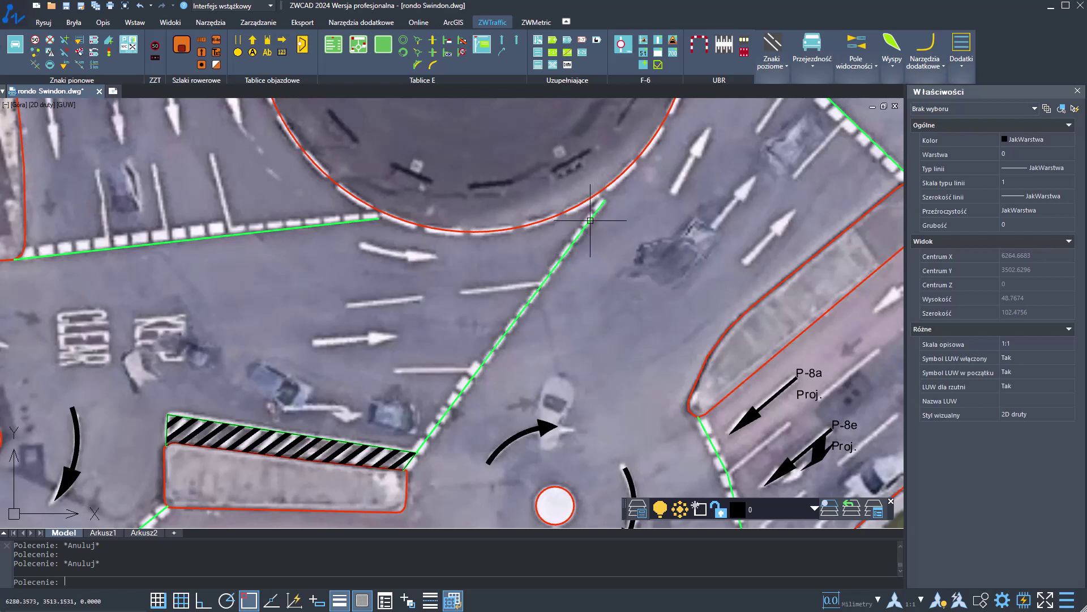
click(558, 251)
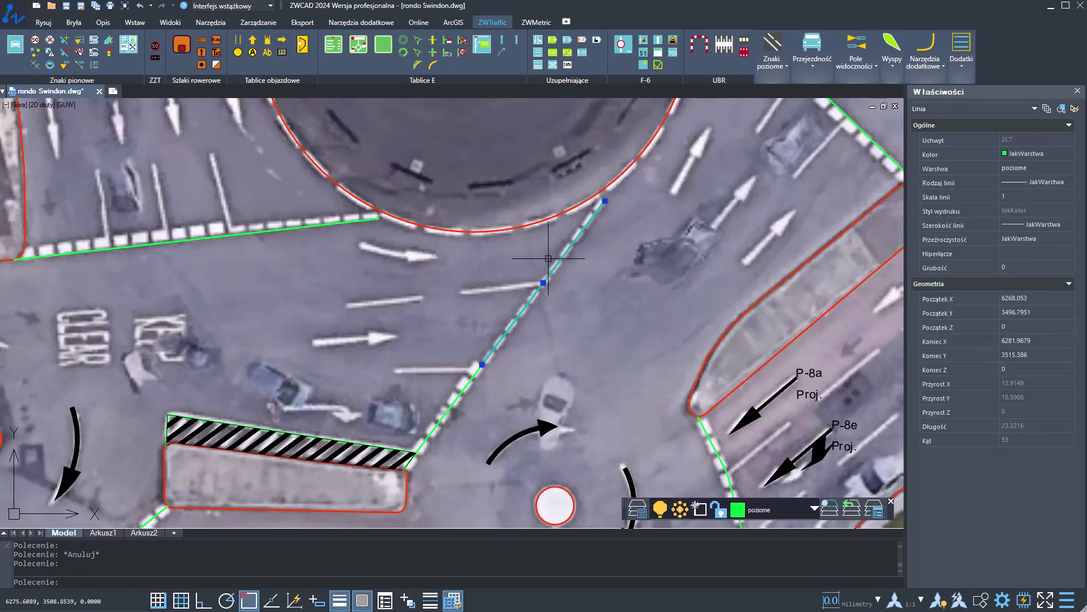
key(Escape)
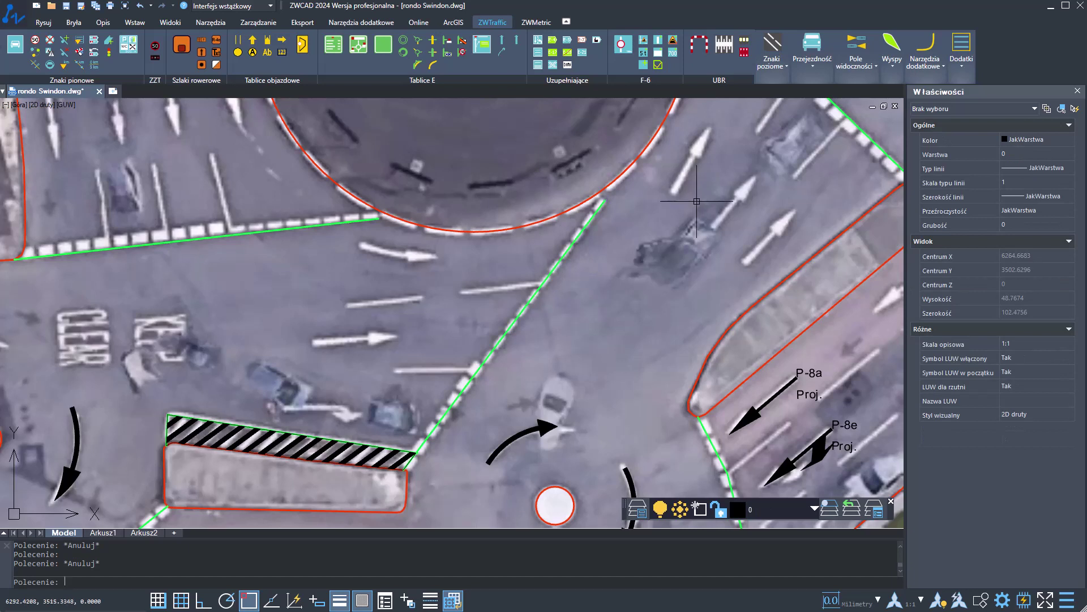
Draw a P-19 line marking along the entire green guide line running southwest from the central island.
click(782, 59)
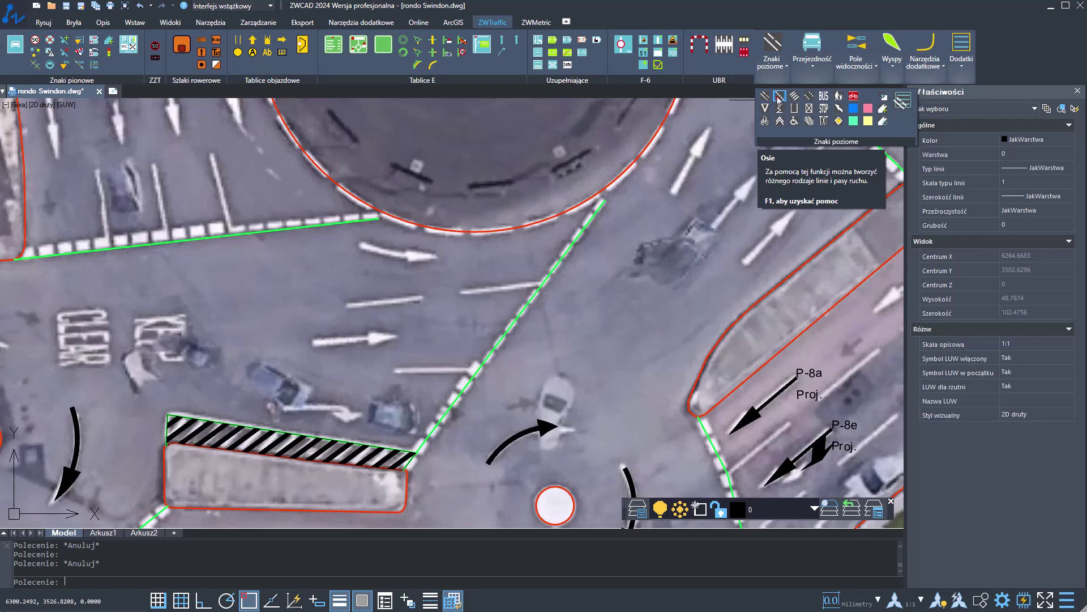
click(776, 97)
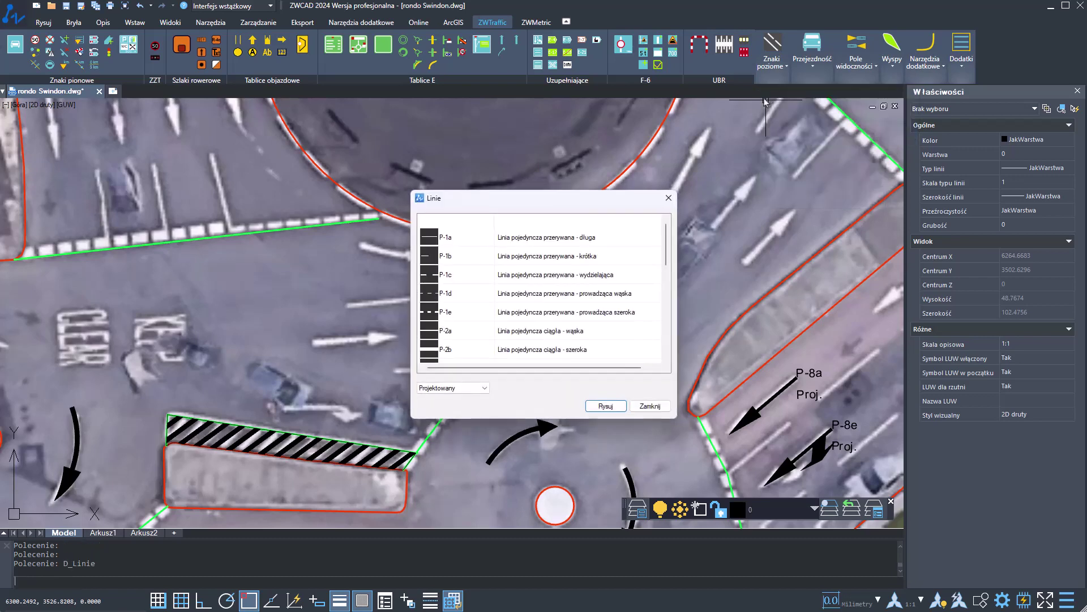
drag(545, 202, 676, 176)
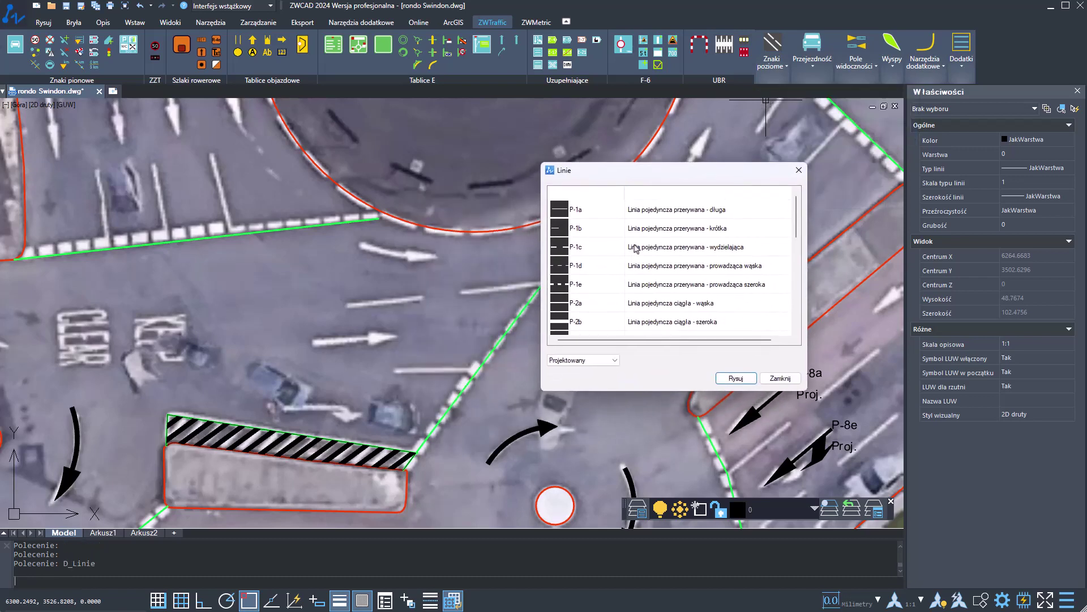
scroll(636, 248, down, 2)
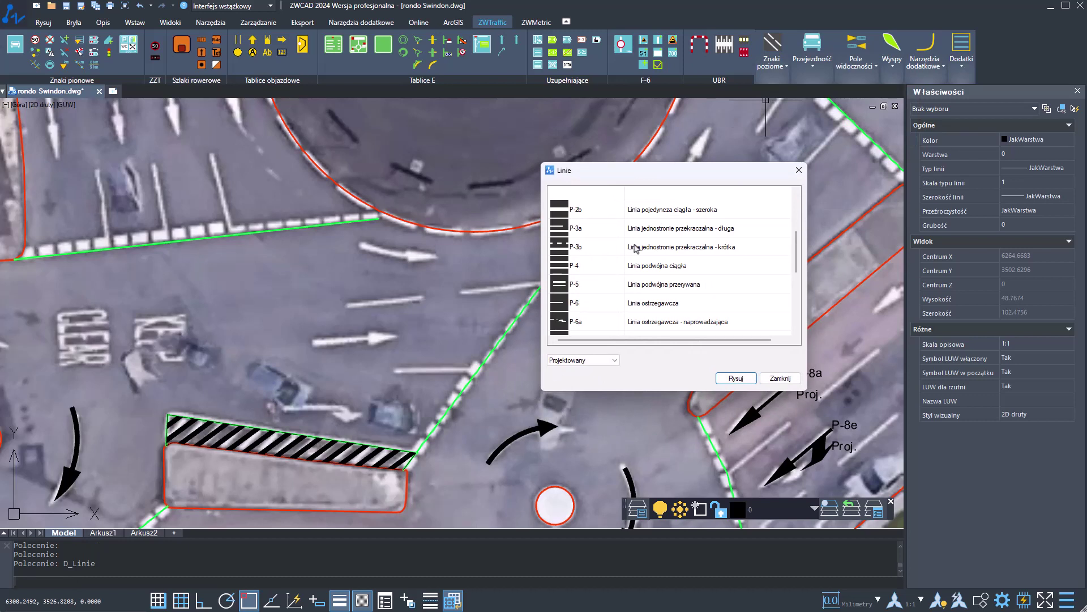
scroll(636, 248, down, 3)
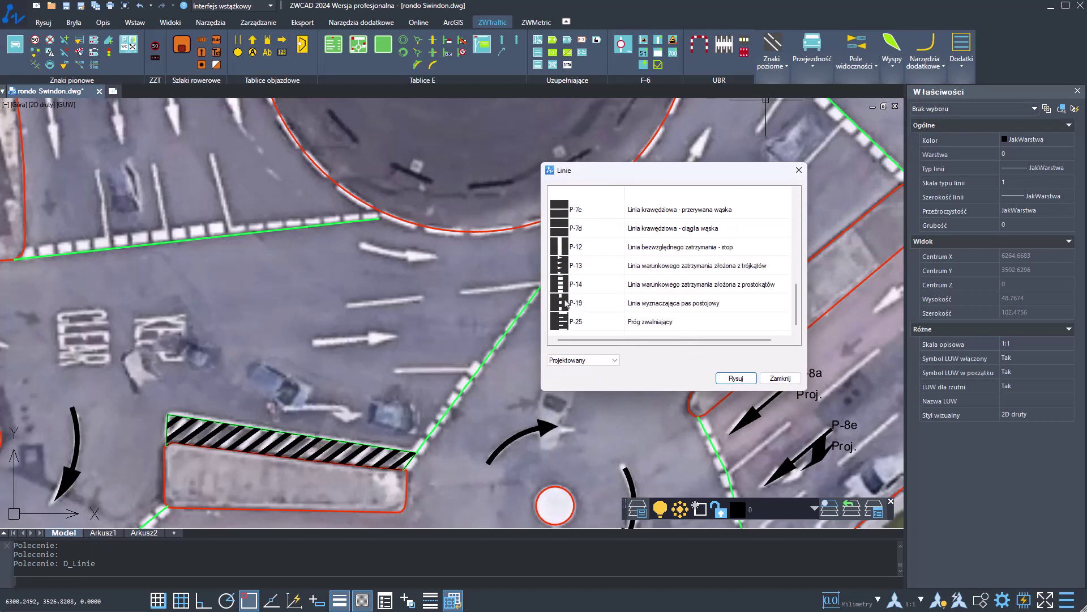
click(615, 305)
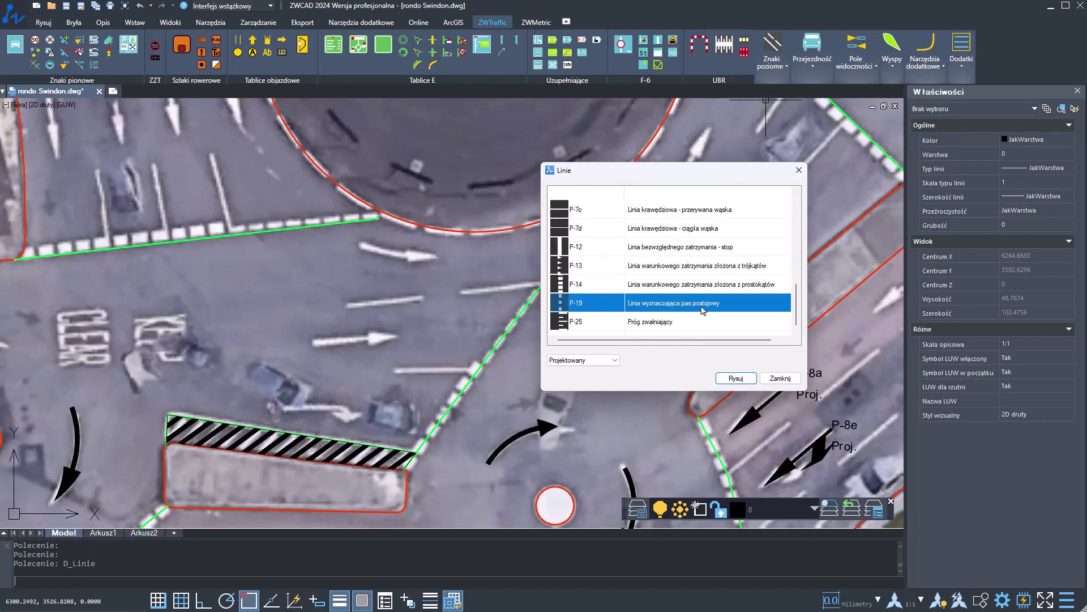
click(736, 379)
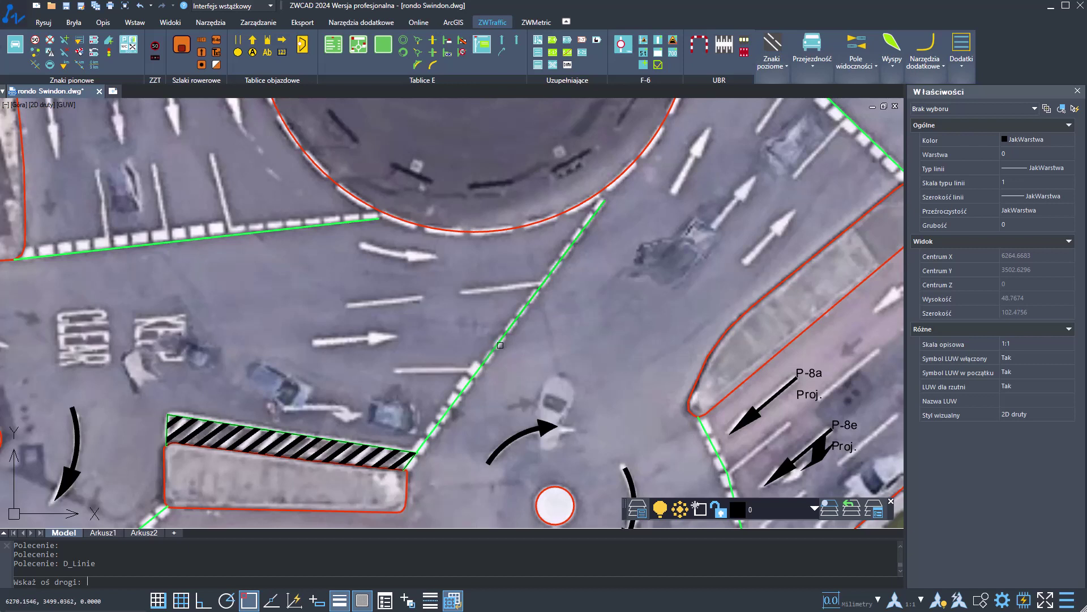
click(505, 336)
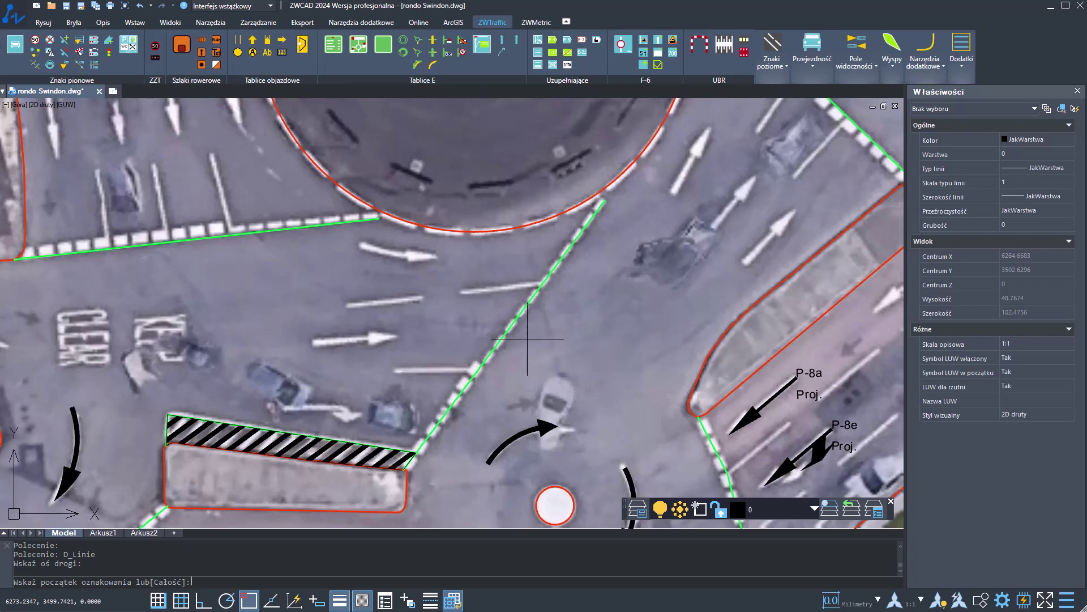
text(c)
key(Return)
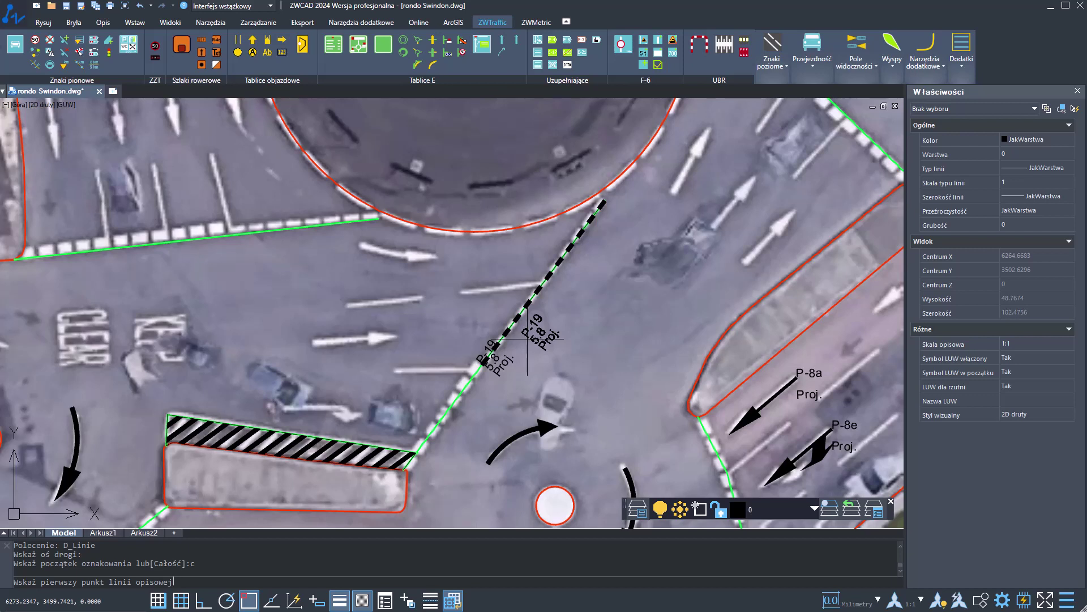
Place the P-19 description label beside the marking's southwest end with a rotation angle of 0.
click(513, 369)
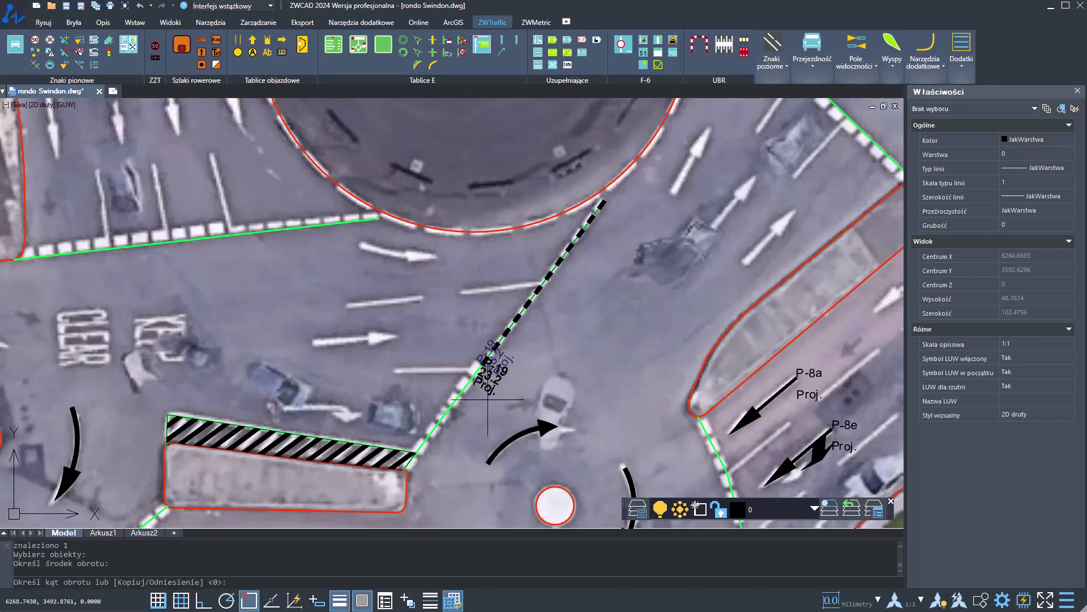
scroll(498, 374, up, 4)
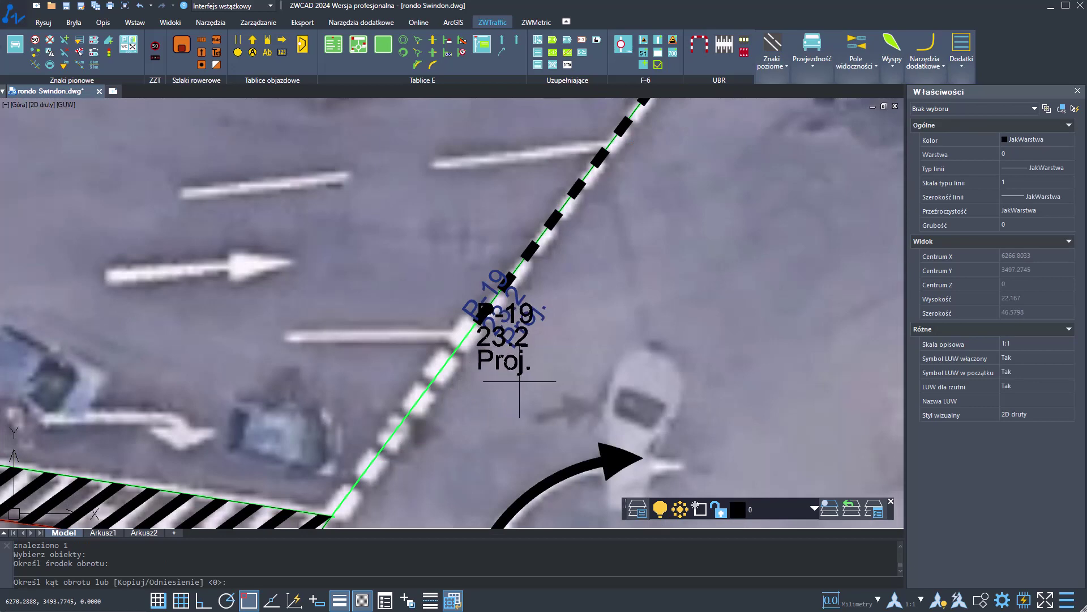
key(Return)
scroll(539, 370, down, 4)
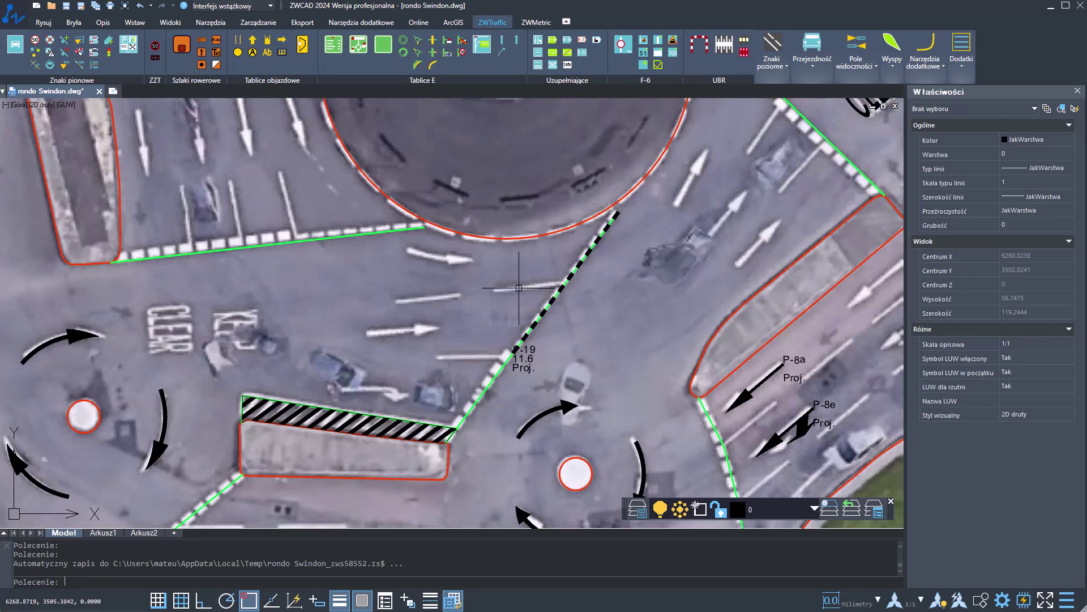
Examine how the new P-19 marking's dashes and width match the painted line beneath it.
click(556, 293)
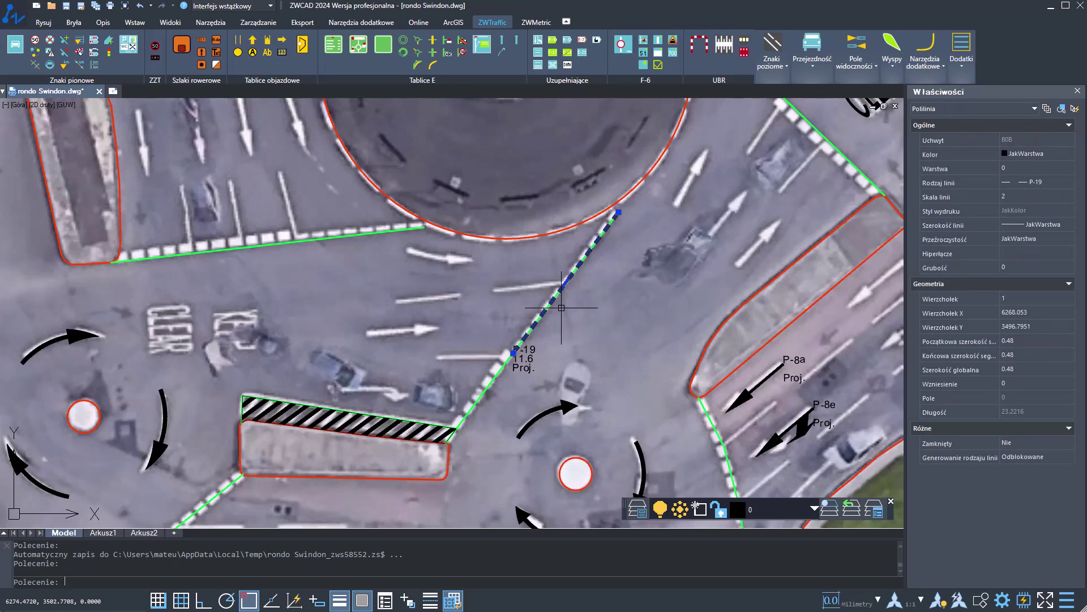
key(Escape)
scroll(559, 309, up, 5)
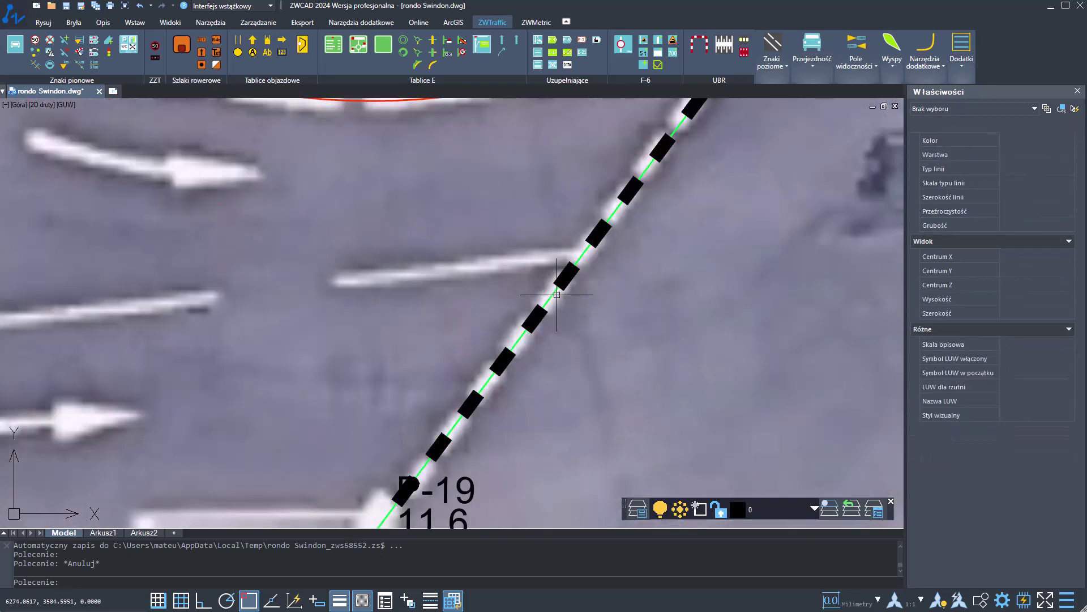
click(551, 295)
key(Escape)
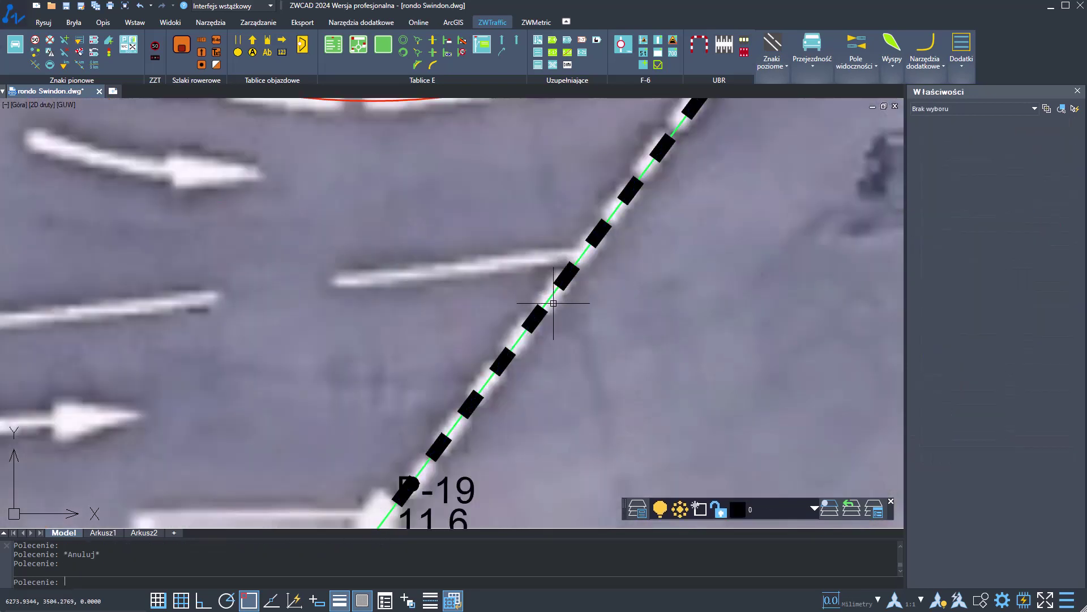
scroll(554, 303, down, 3)
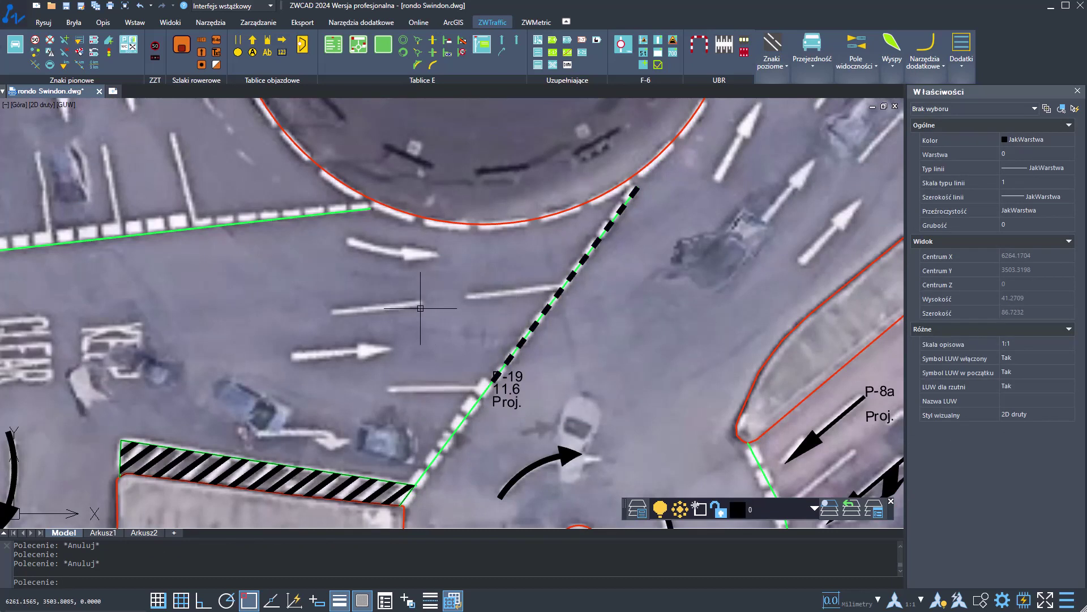
Draw a P-1b short dashed line along the painted lane line south of the central island, ending at the P-19 marking.
click(764, 67)
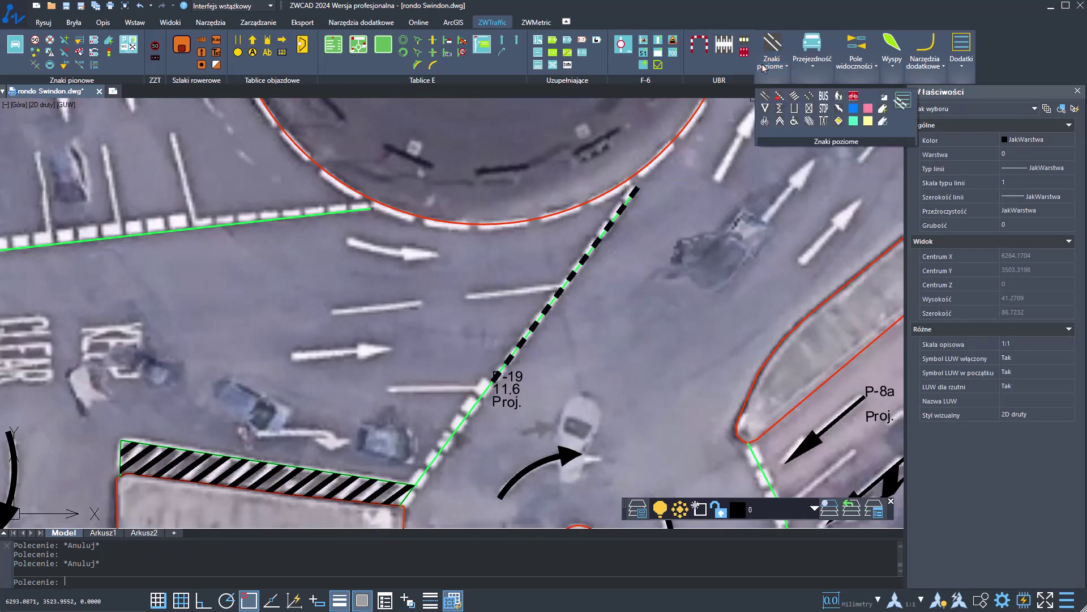
click(780, 97)
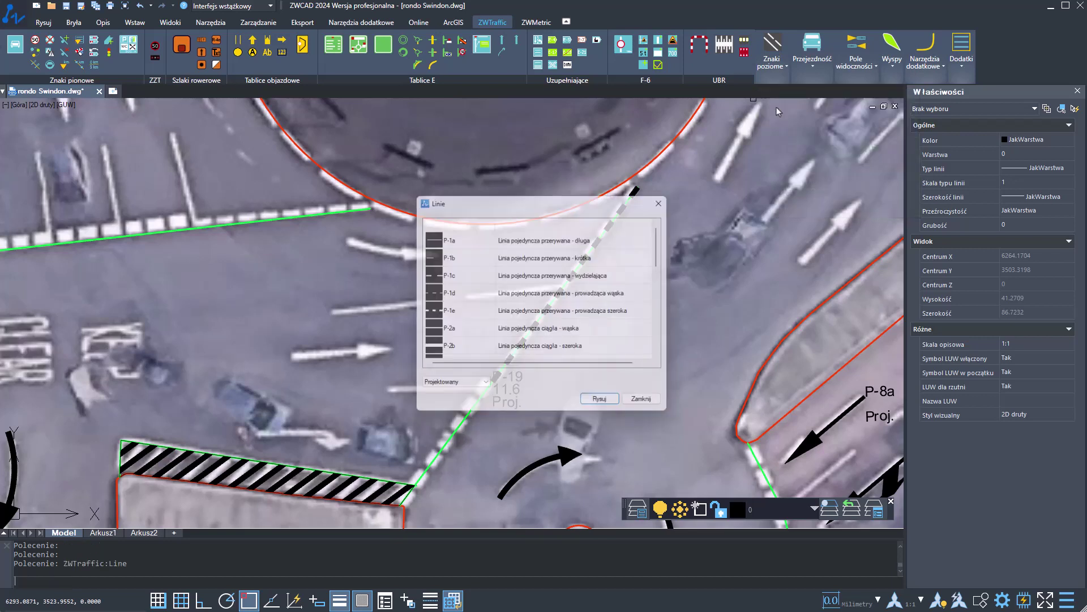
drag(555, 206, 675, 205)
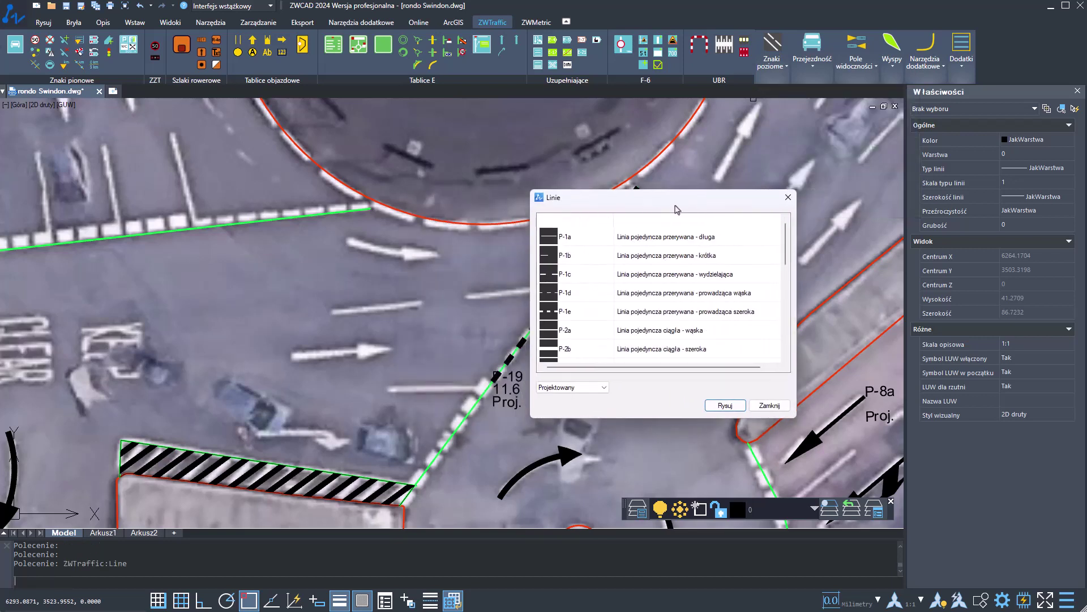
click(666, 256)
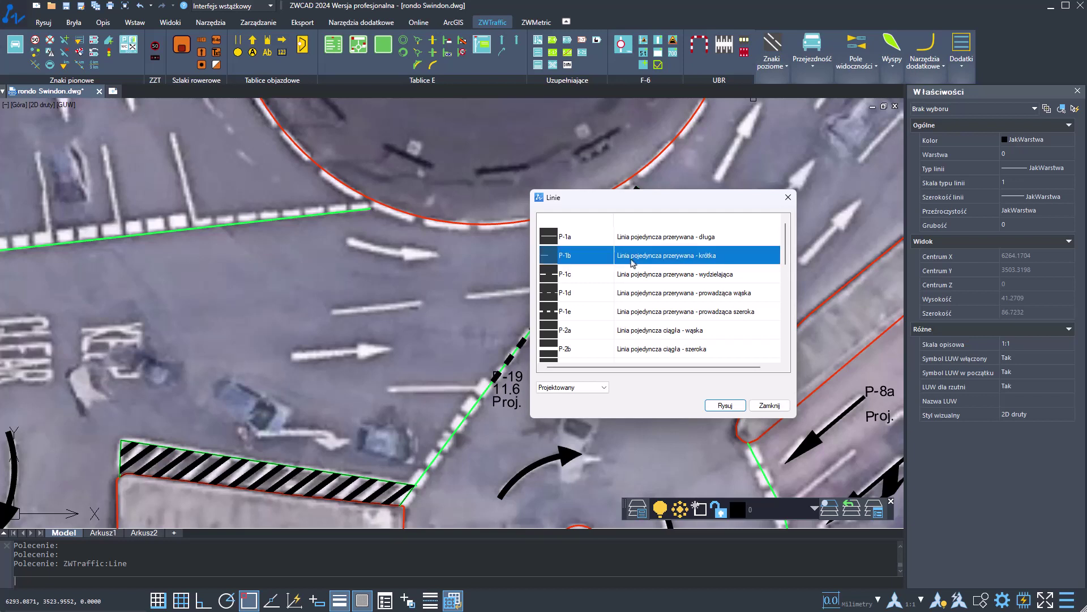
click(724, 406)
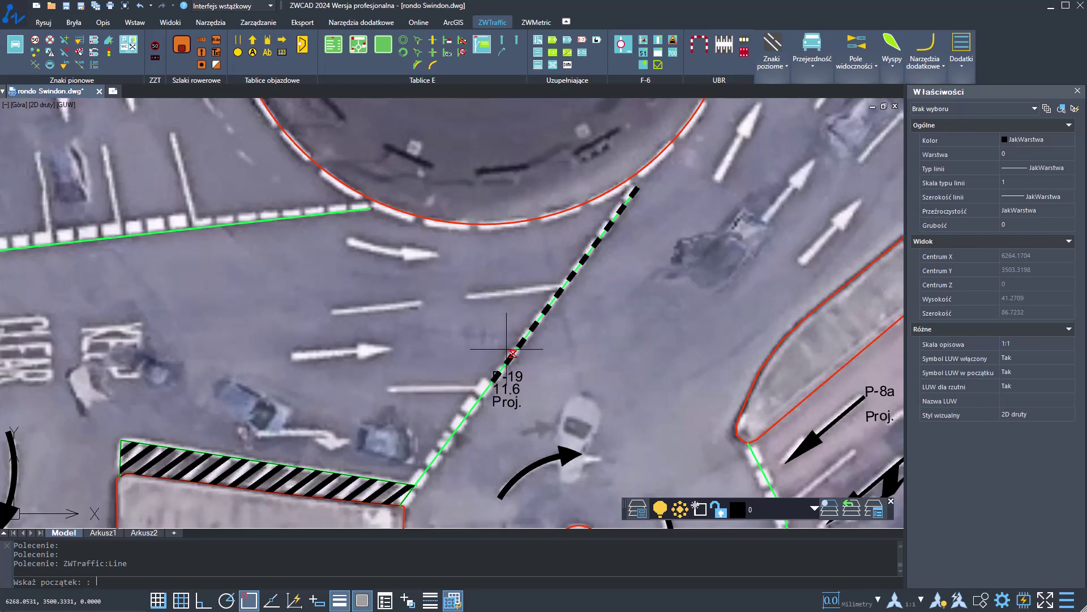
click(362, 308)
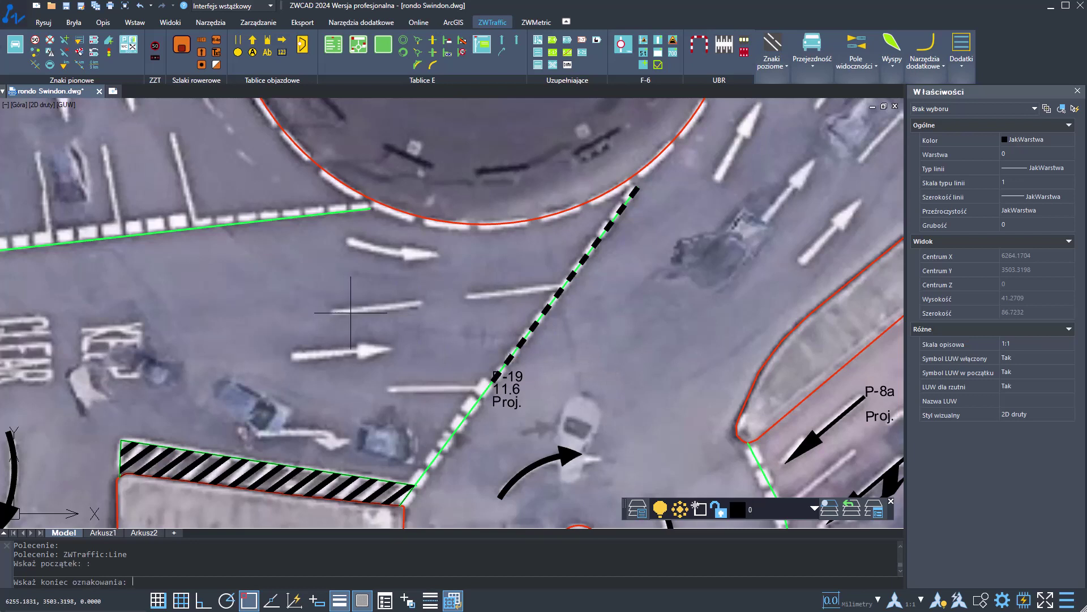
click(565, 284)
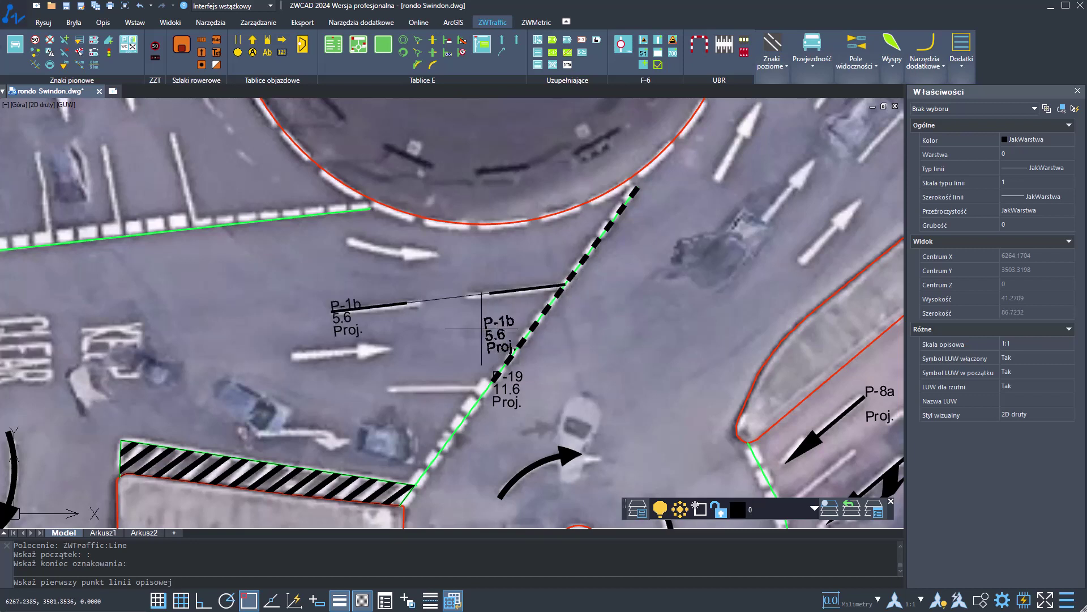
Place the P-1b description label horizontally at the line's west end.
click(344, 330)
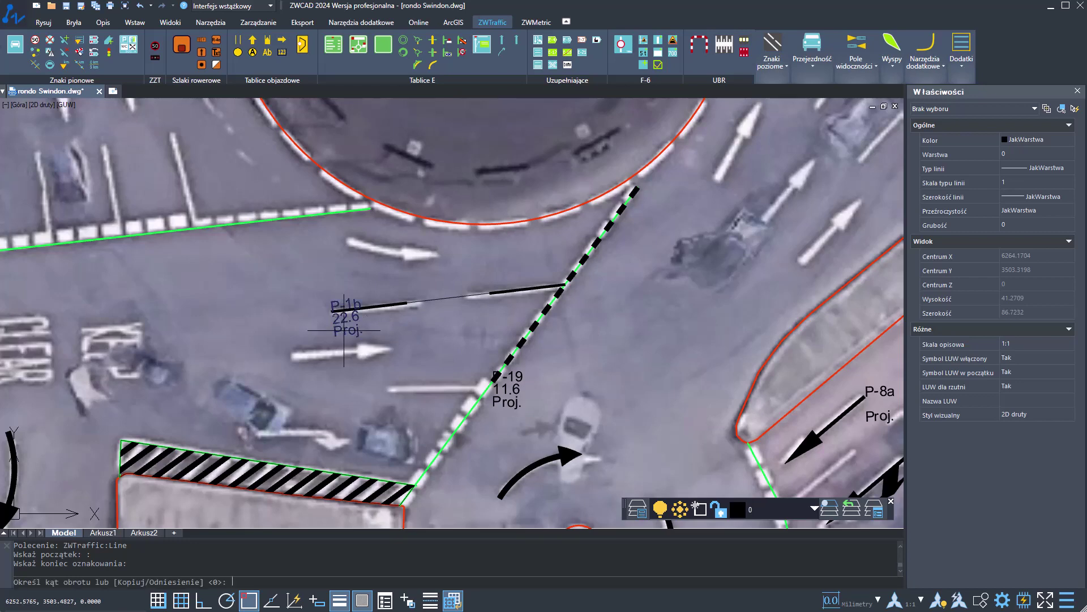
scroll(385, 333, up, 2)
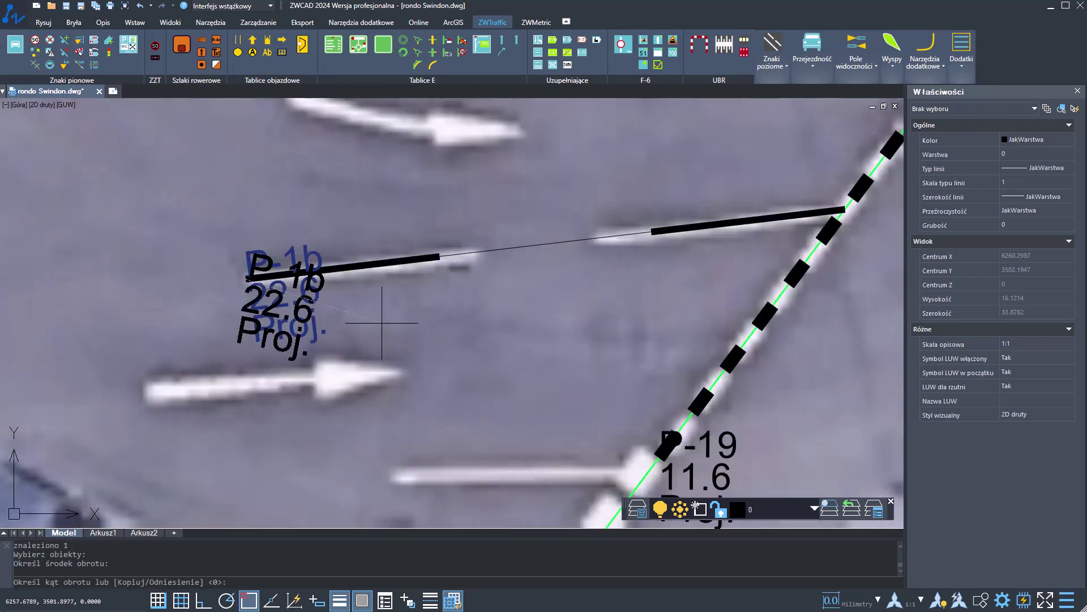
click(407, 299)
scroll(415, 350, down, 2)
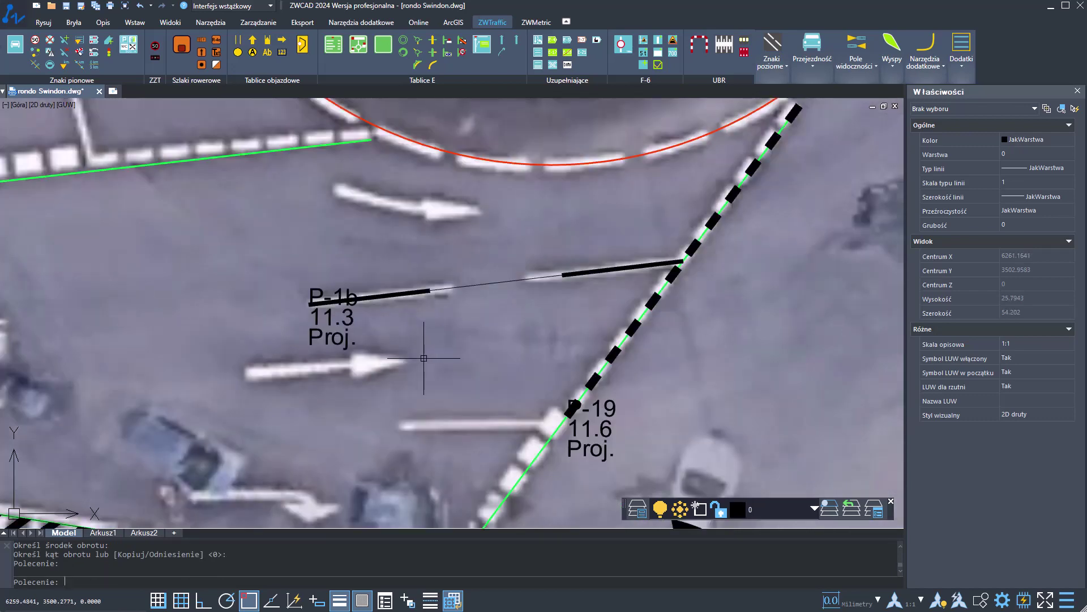
Start a P-10 pedestrian crossing for Fleming Way's southern carriageway with the cycle path option switched off.
scroll(426, 358, down, 3)
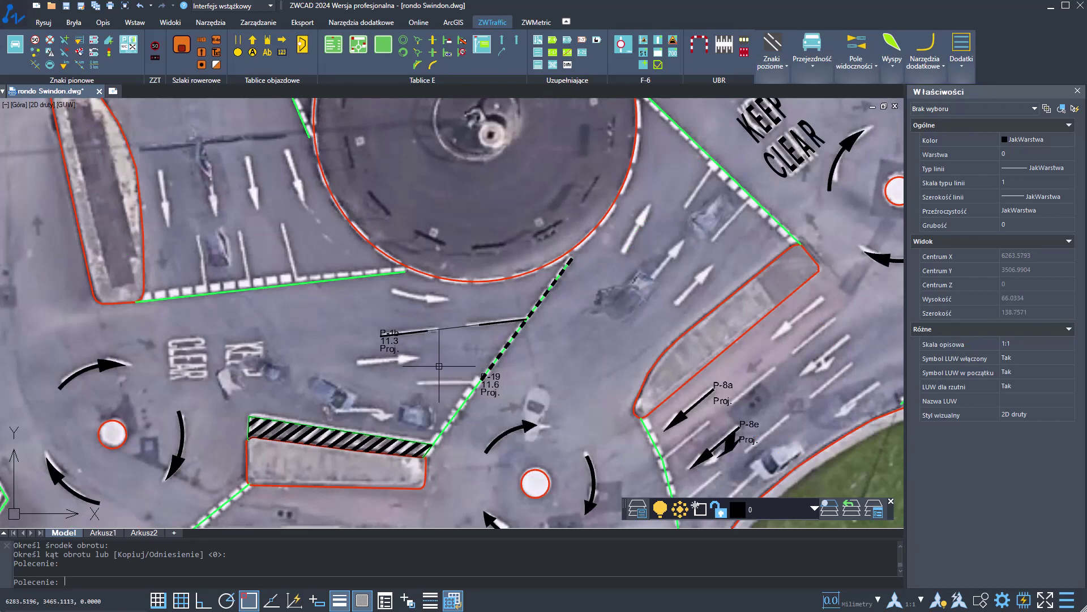
scroll(439, 365, down, 2)
middle_drag(391, 362, 561, 273)
middle_drag(258, 387, 383, 335)
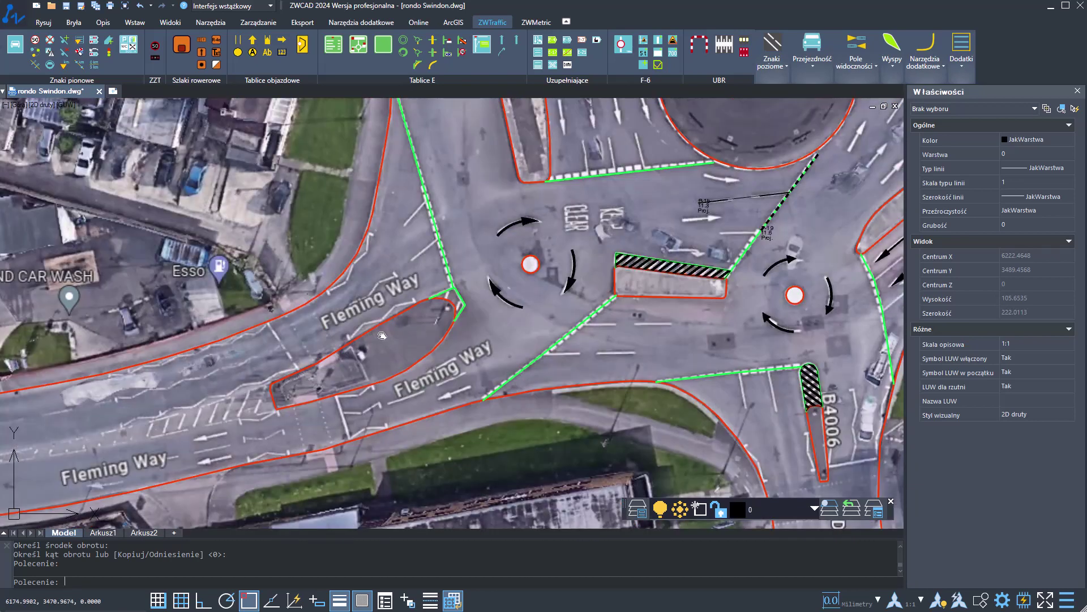
scroll(261, 368, up, 2)
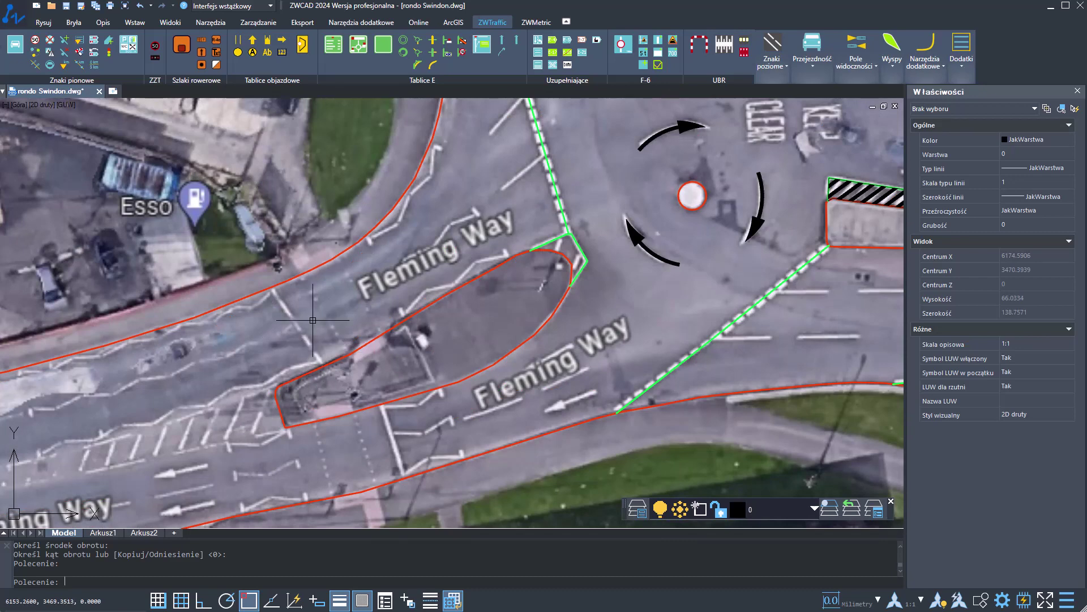
middle_drag(309, 462, 362, 431)
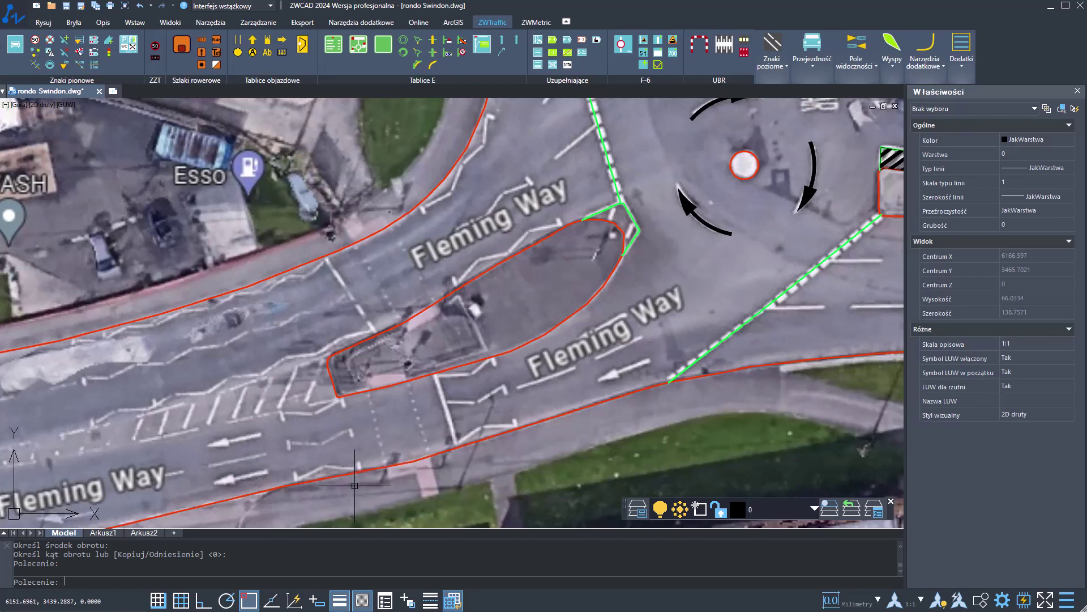
scroll(356, 479, up, 2)
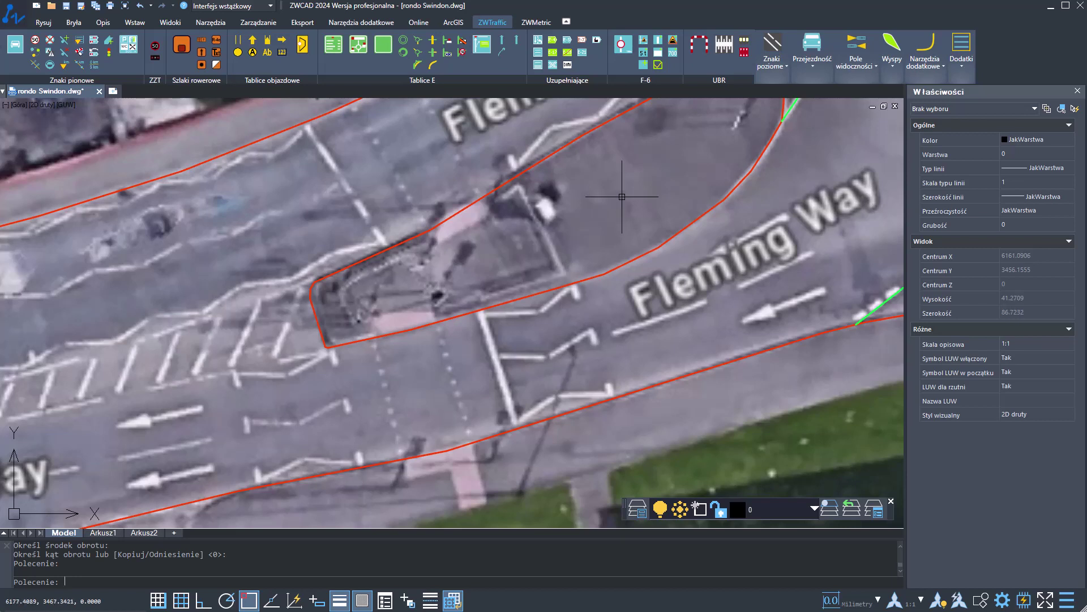
click(771, 71)
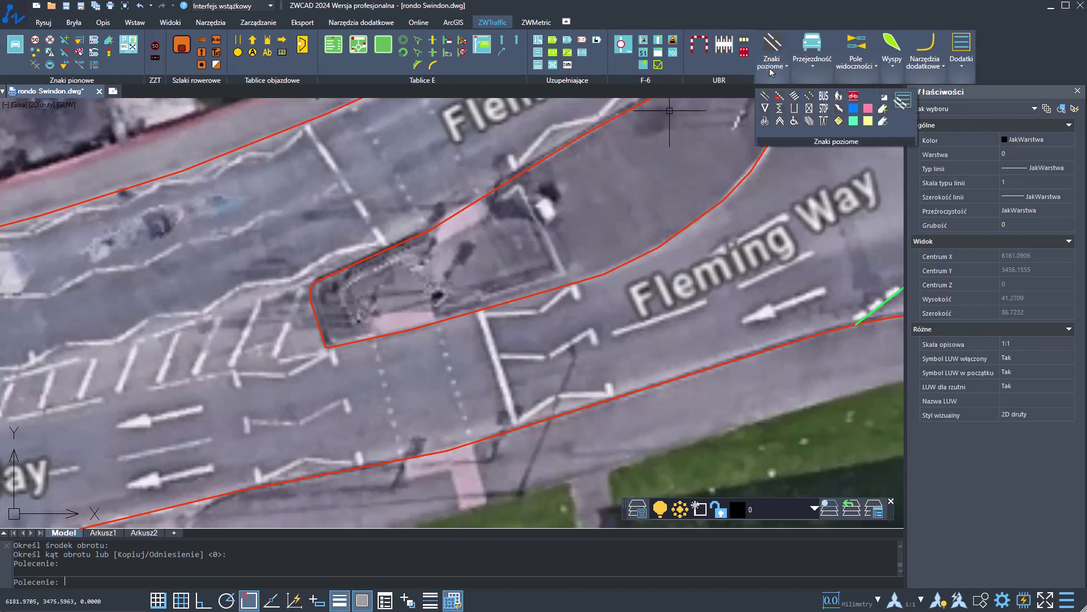
click(794, 96)
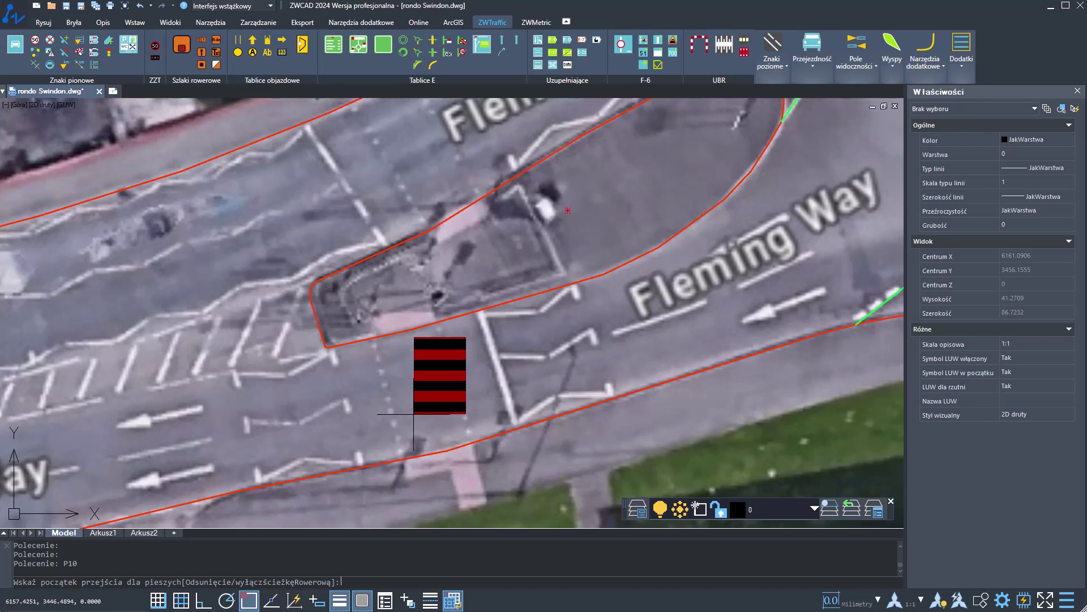
text(r)
key(Return)
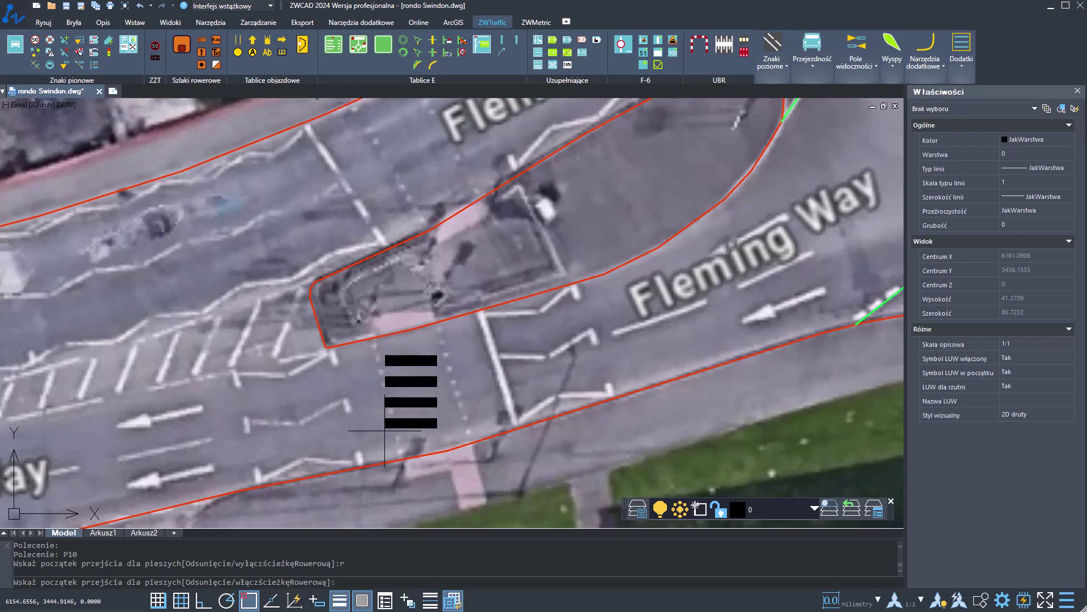
Span the P-10 crossing from the southern kerb to the island's edge over the painted crossing, accepting the below-standard width.
click(401, 459)
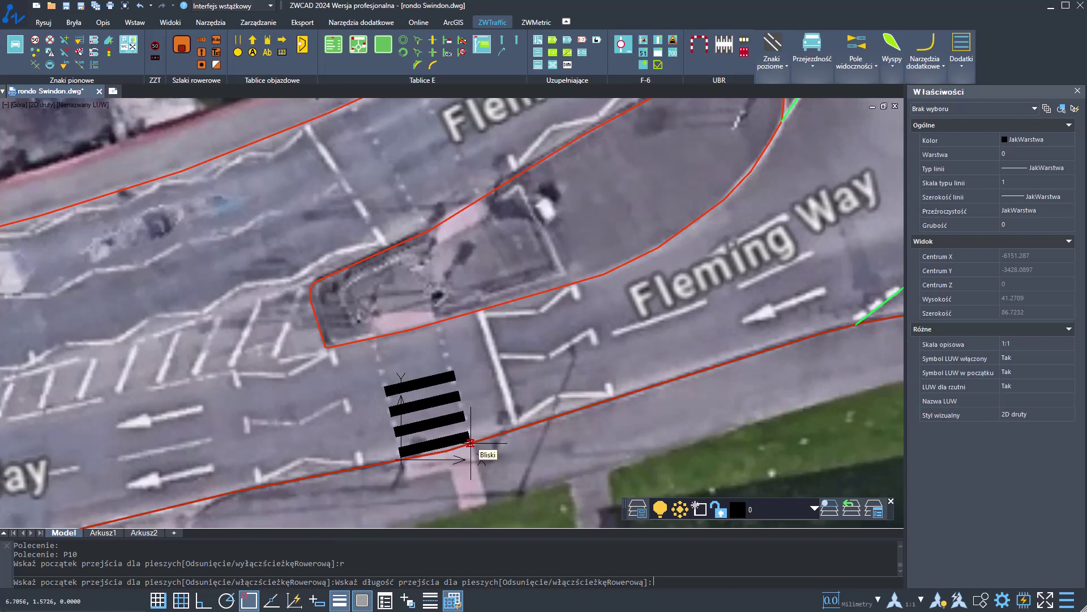
click(470, 442)
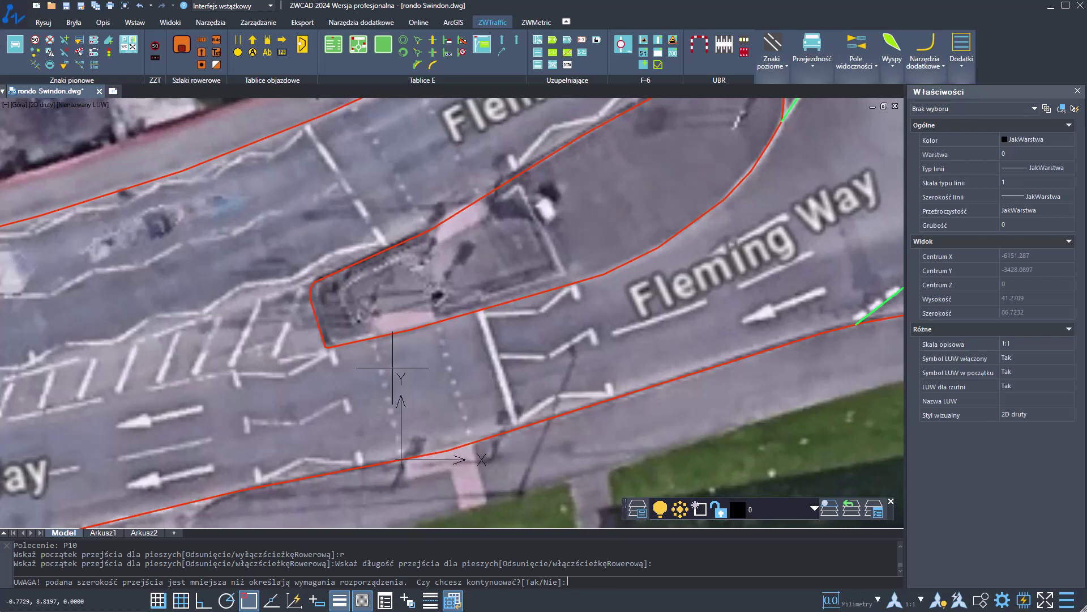
text(t)
key(Return)
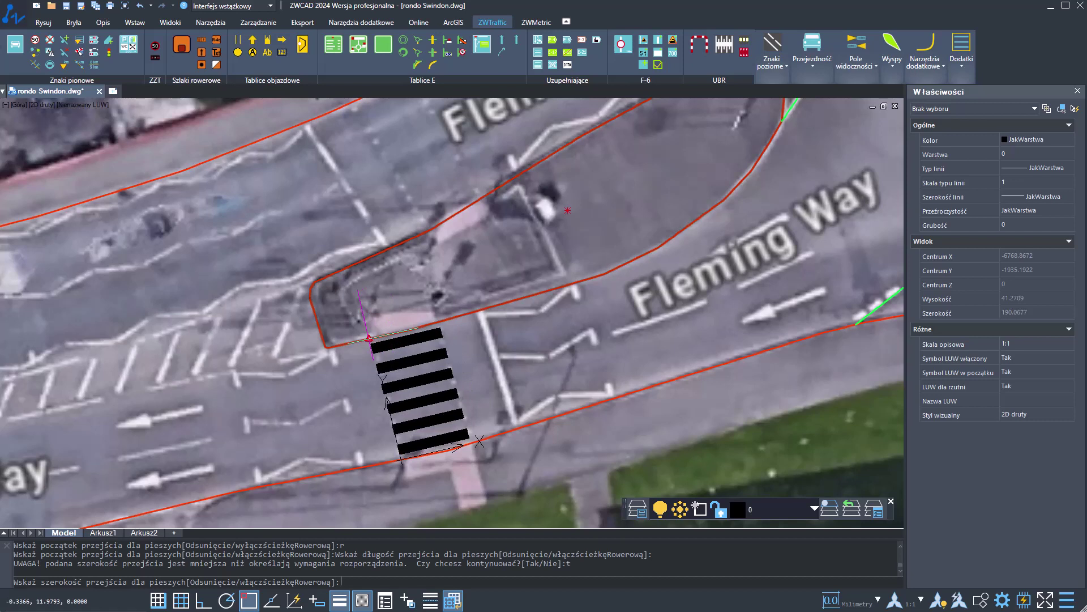
click(369, 339)
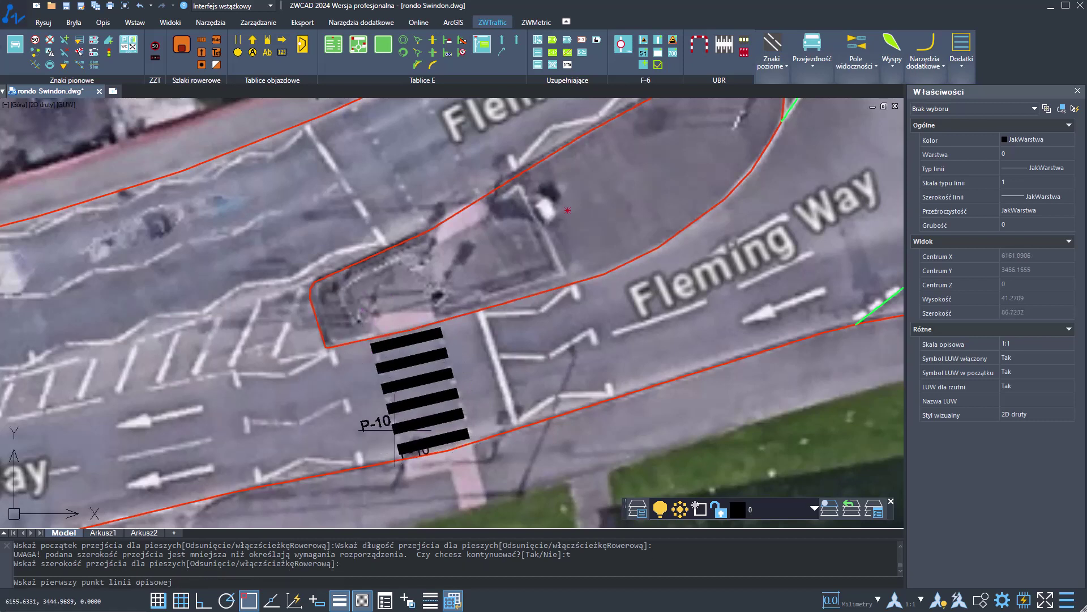
Place the P-10 description label horizontally east of the crossing with the marking state set to Projektowany.
click(473, 366)
click(480, 390)
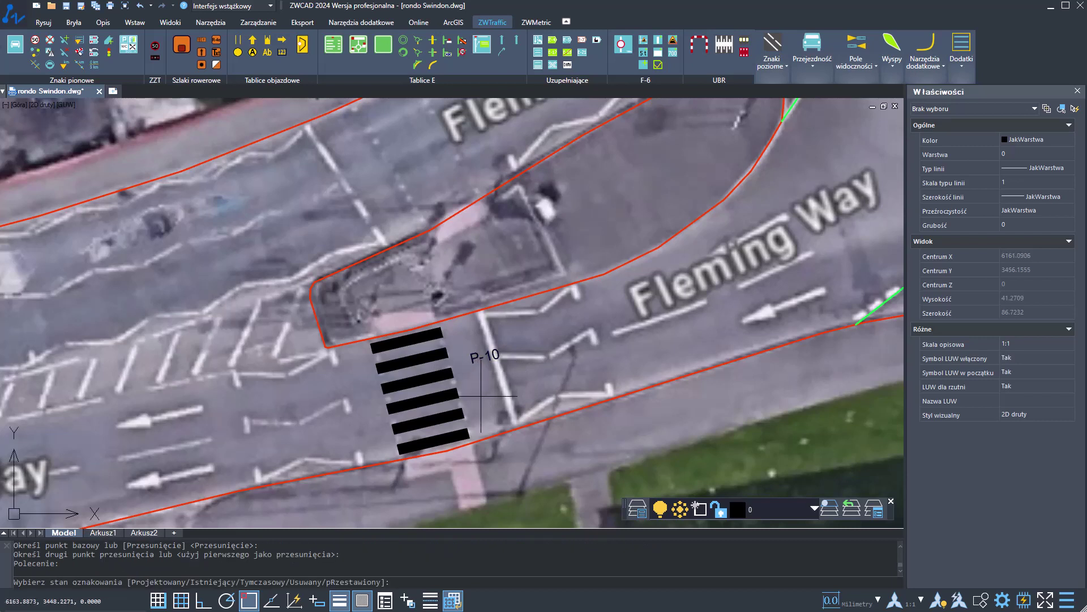
text(p)
key(Return)
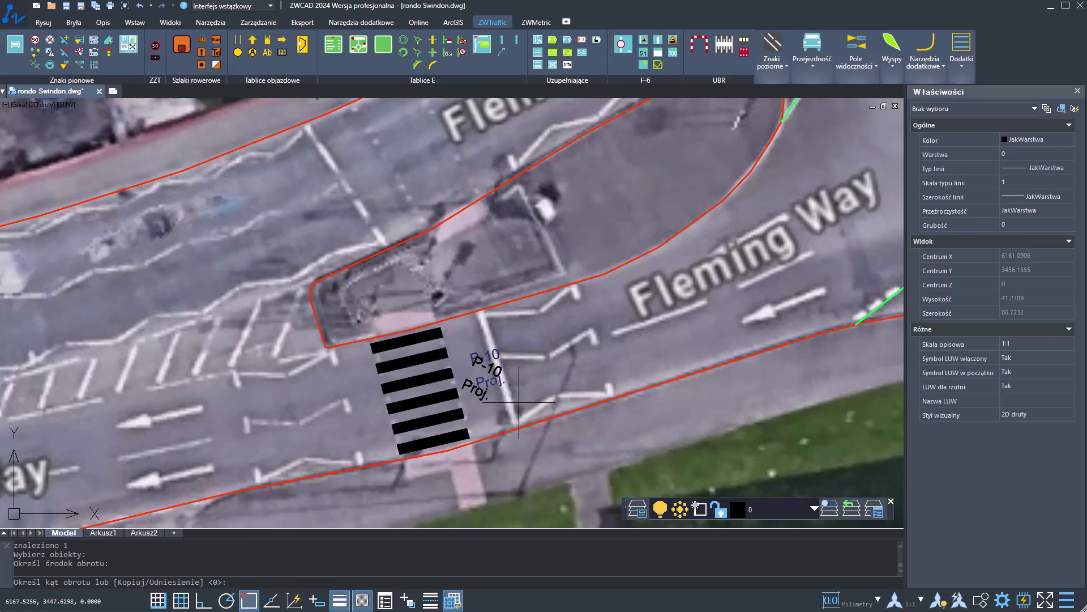
scroll(486, 388, up, 2)
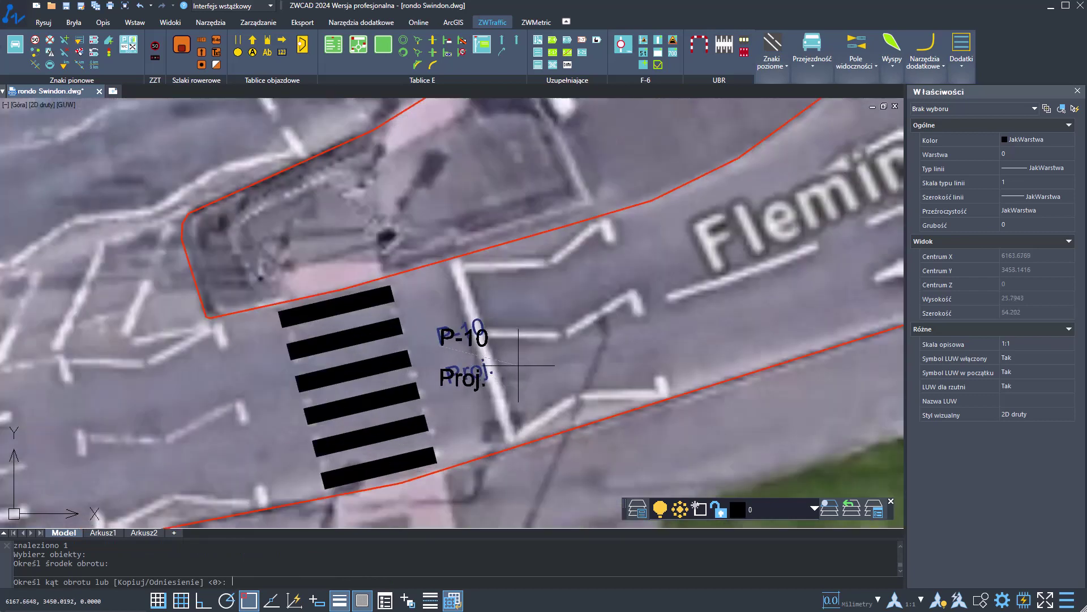
click(510, 387)
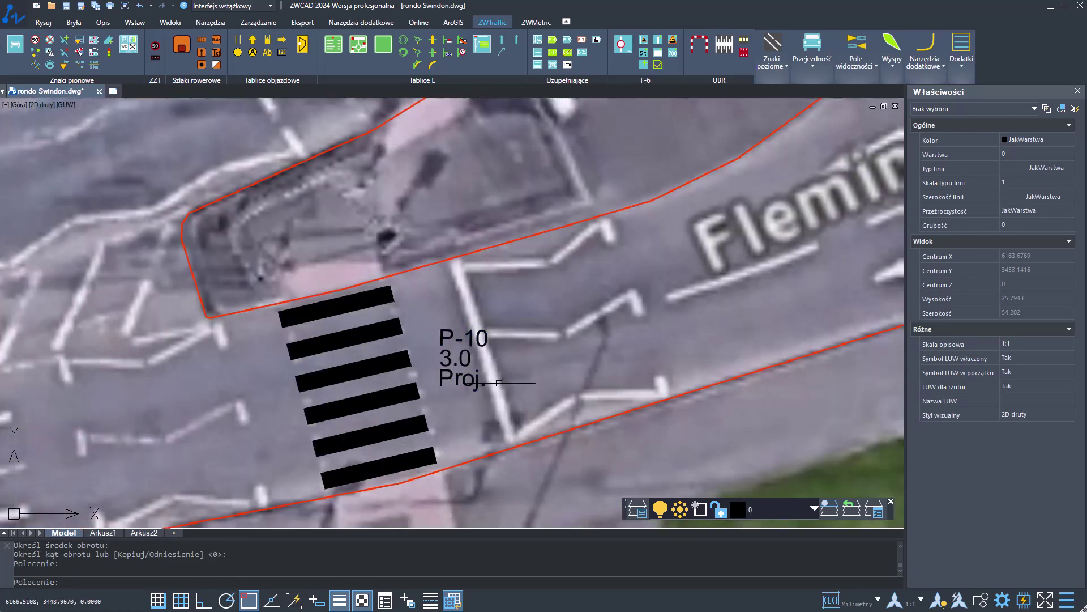
scroll(498, 362, down, 2)
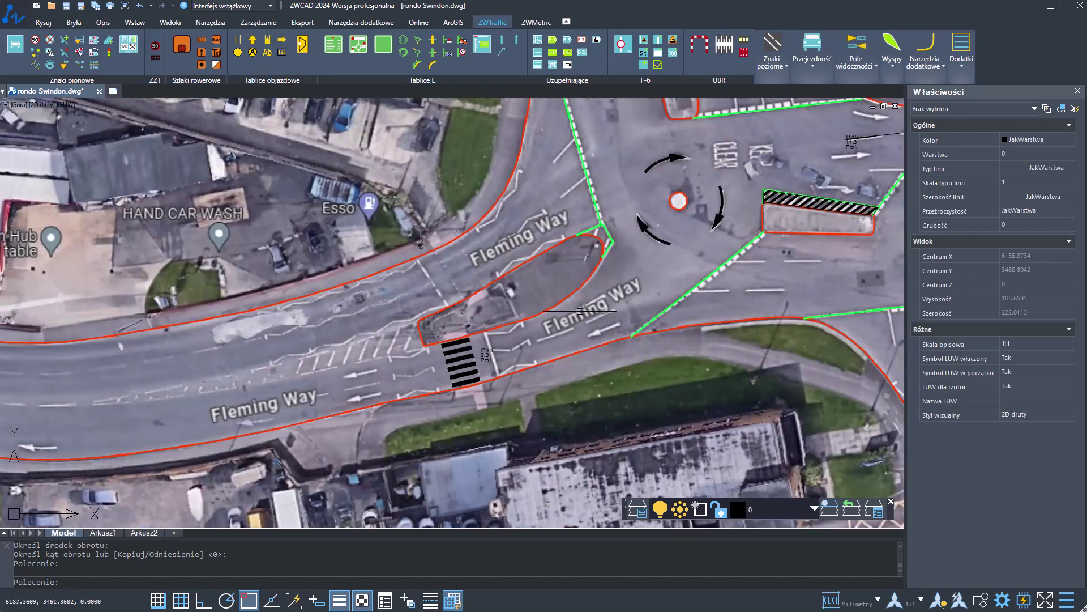
middle_drag(580, 312, 453, 387)
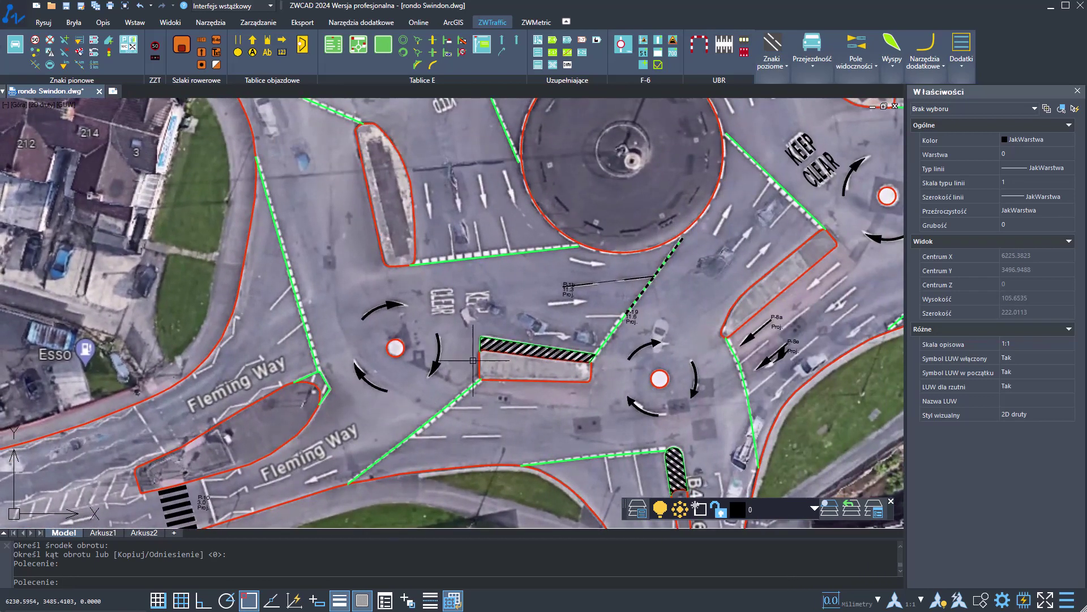